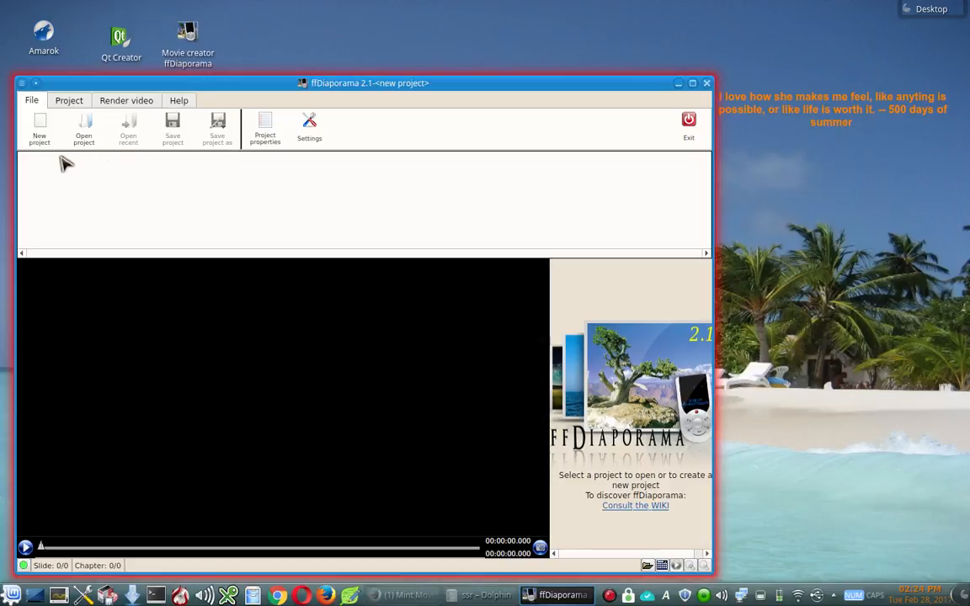
pyautogui.click(73, 101)
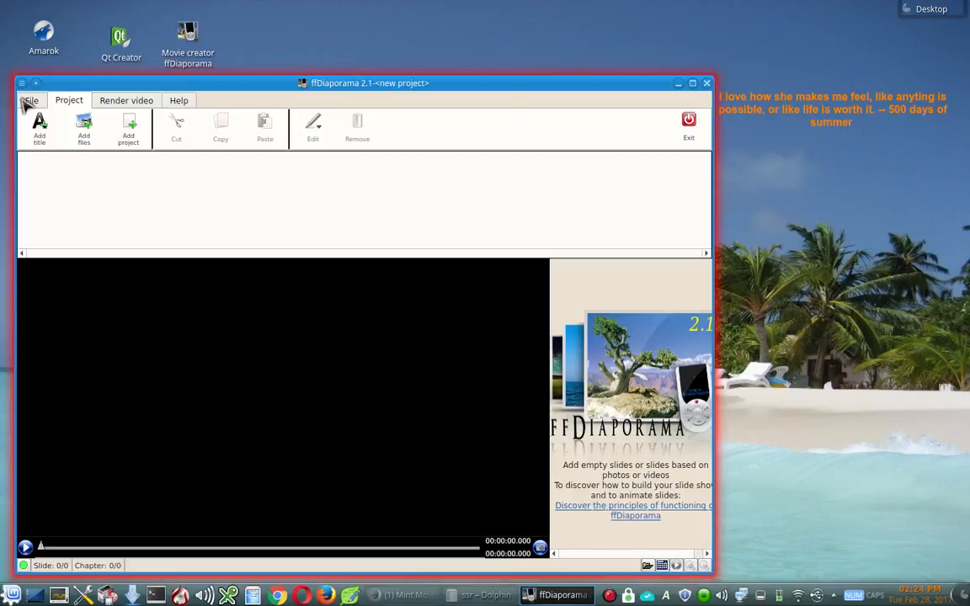
pyautogui.click(26, 101)
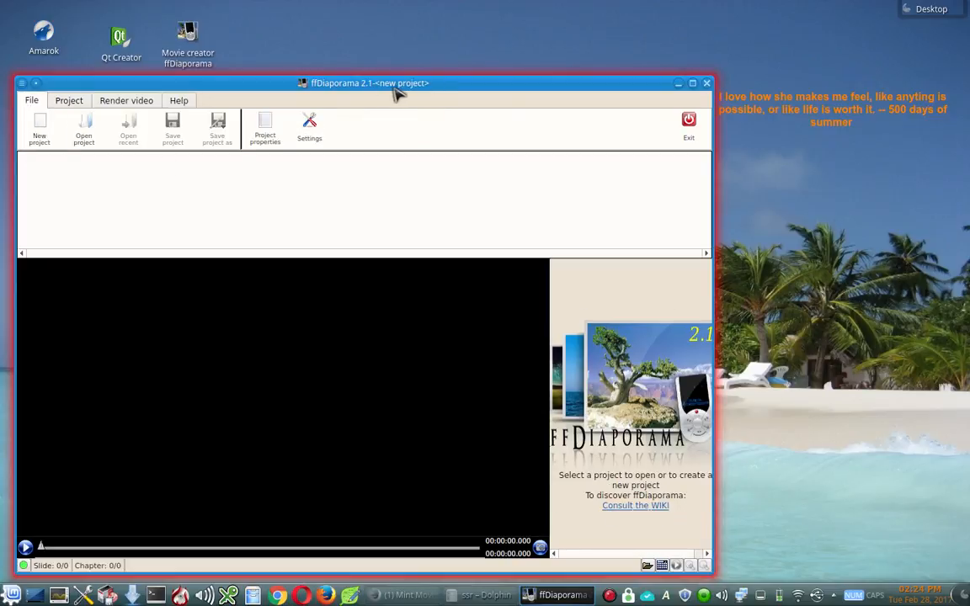
# Start adding files to the project and browse to the Pictures/Slideshows/LinuxMintWallpaper folder.
pyautogui.click(74, 101)
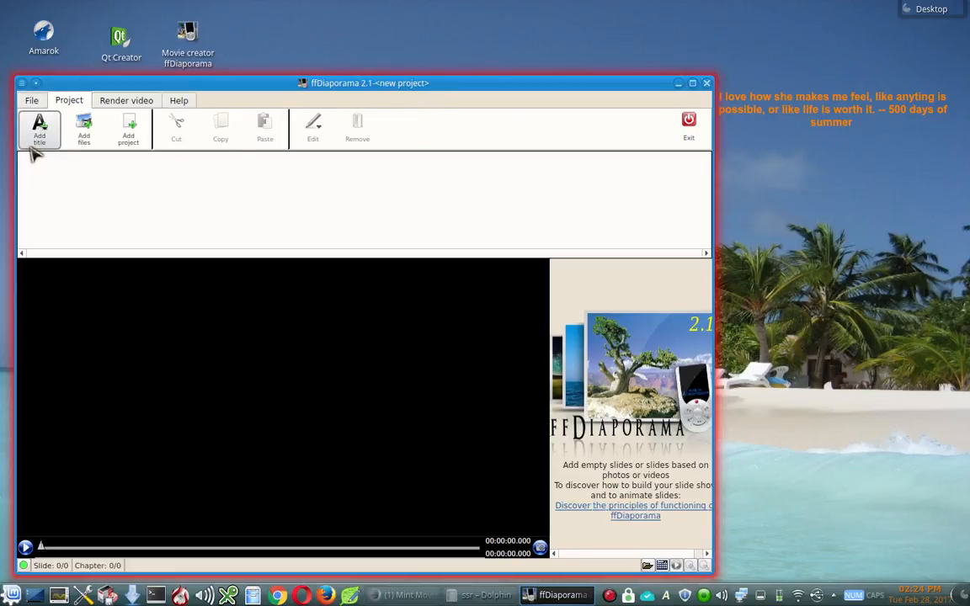
pyautogui.click(77, 145)
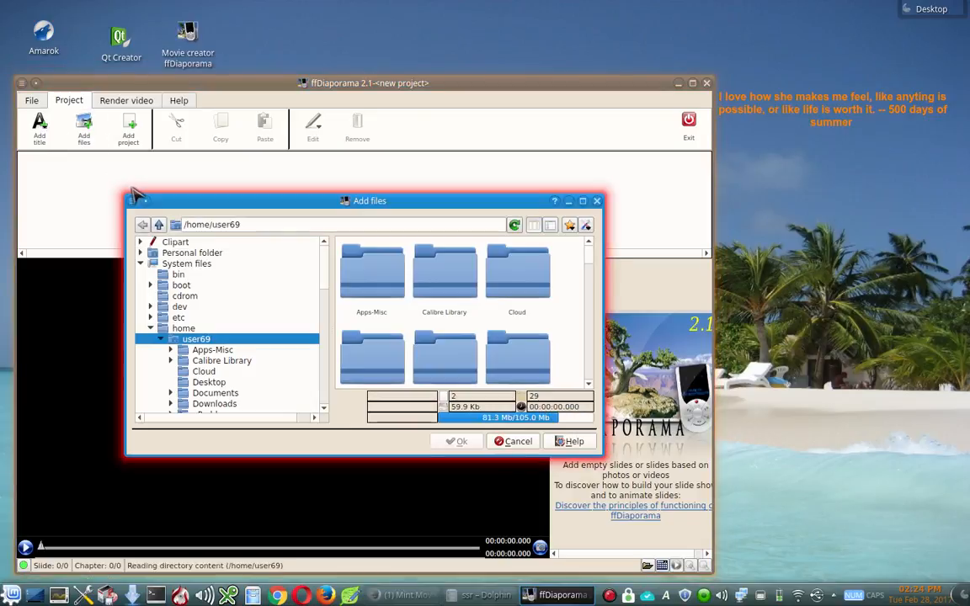
pyautogui.scroll(-2, 250, 330)
pyautogui.scroll(-3, 250, 331)
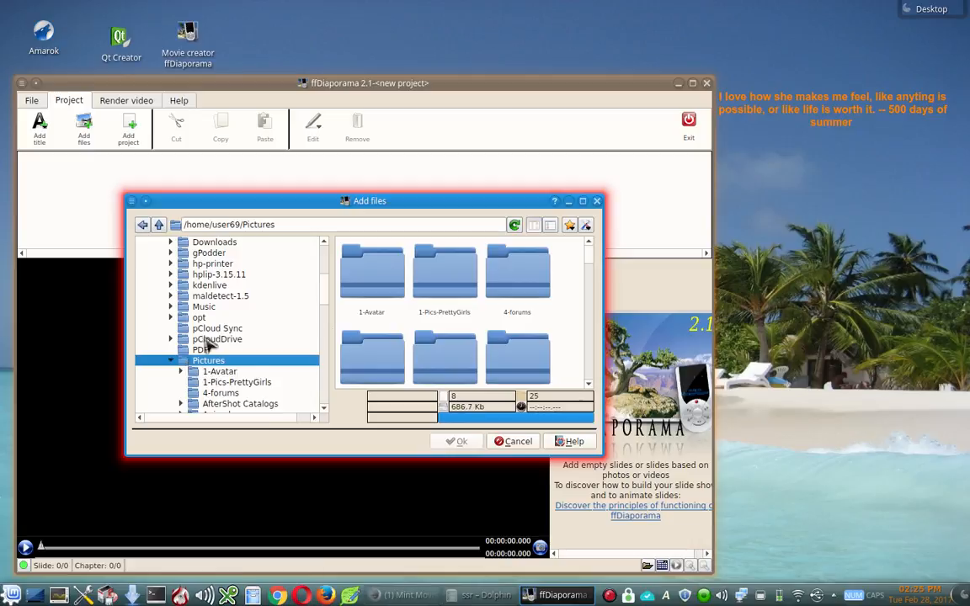
pyautogui.scroll(-6, 208, 345)
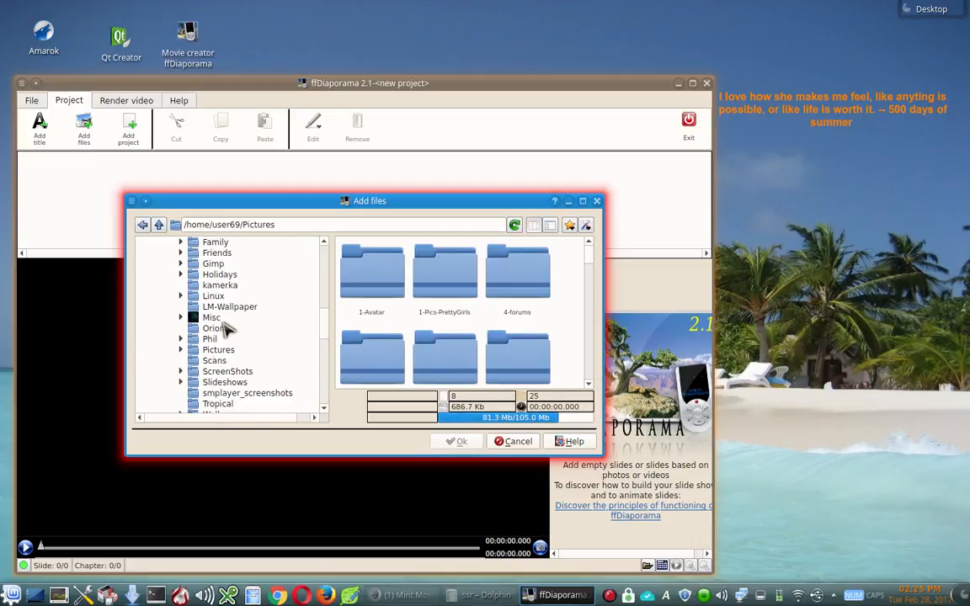
pyautogui.scroll(-1, 223, 329)
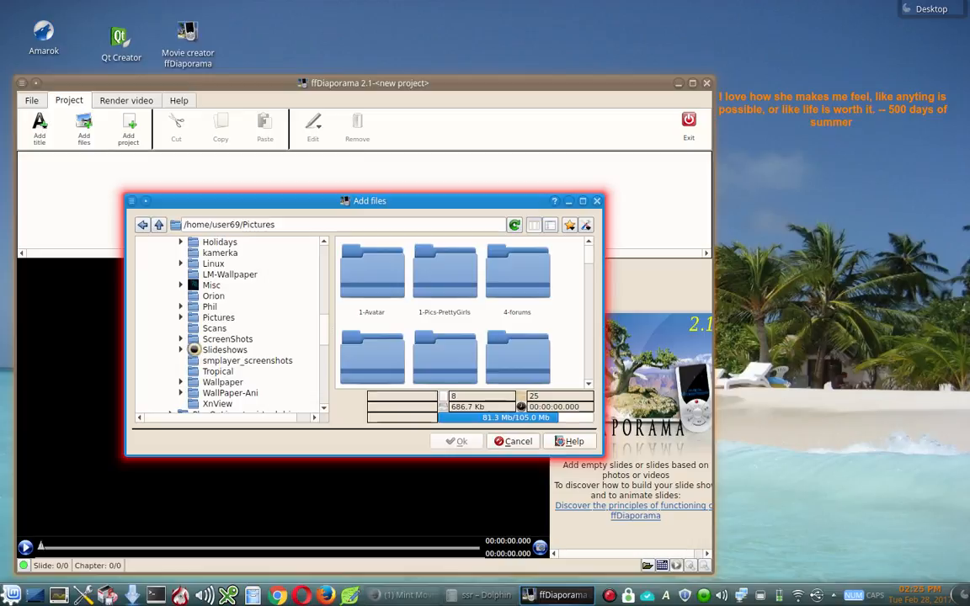
pyautogui.click(198, 350)
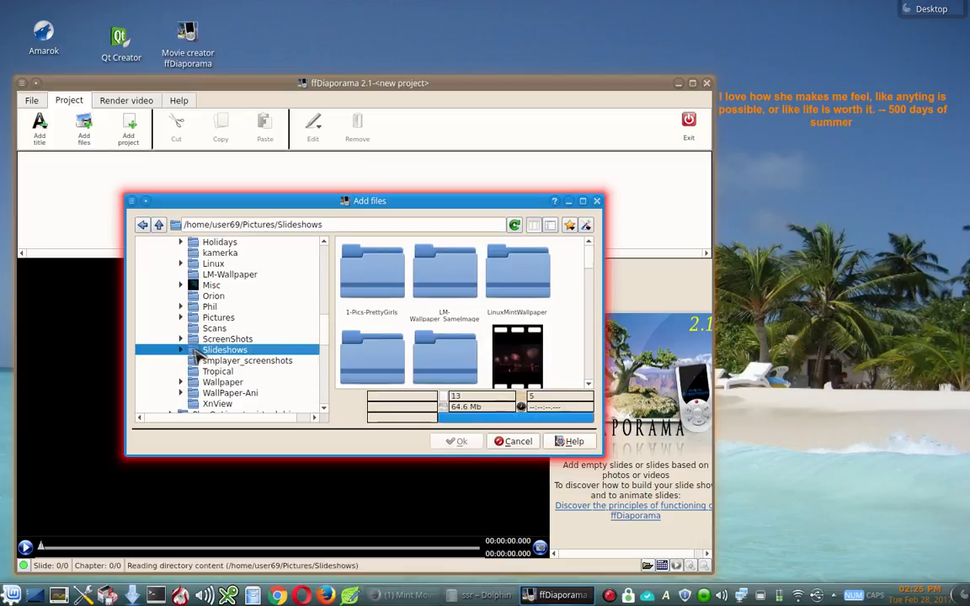
pyautogui.scroll(-2, 198, 354)
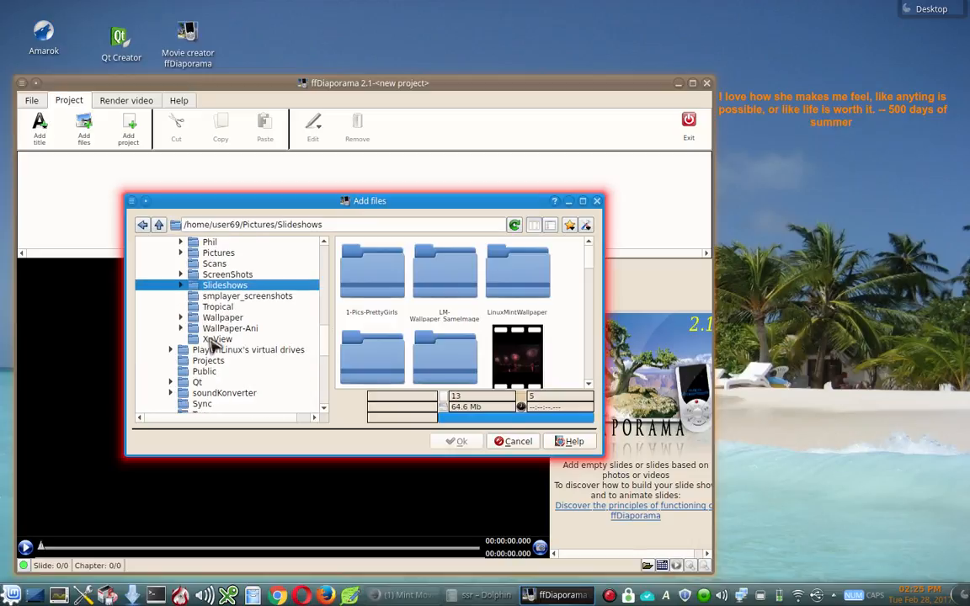
pyautogui.click(180, 286)
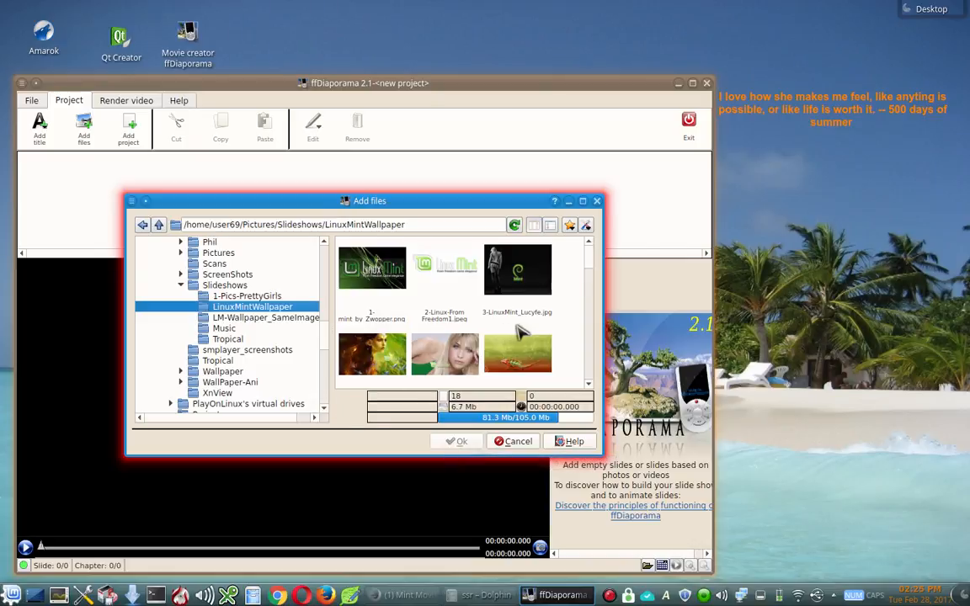
# Enlarge the file dialog and add all images in the LinuxMintWallpaper folder to the project.
pyautogui.moveTo(600, 455); pyautogui.dragTo(637, 528)
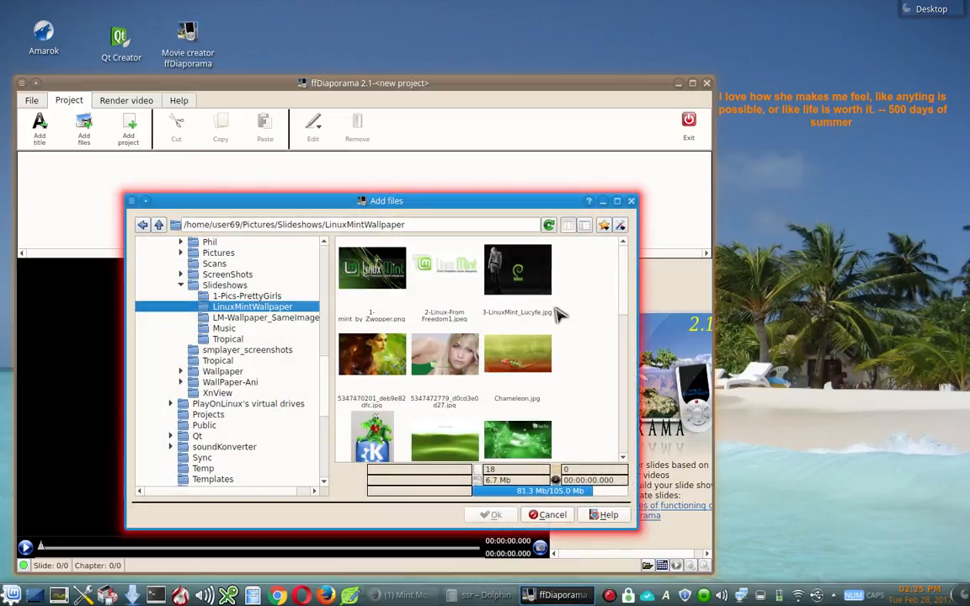
pyautogui.click(372, 269)
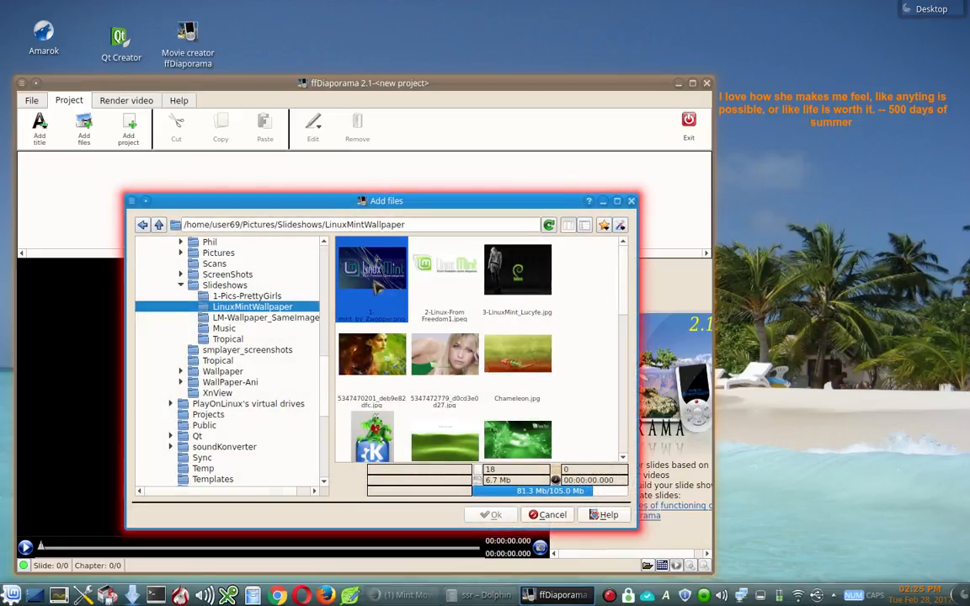
pyautogui.hotkey('ctrl', 'a')
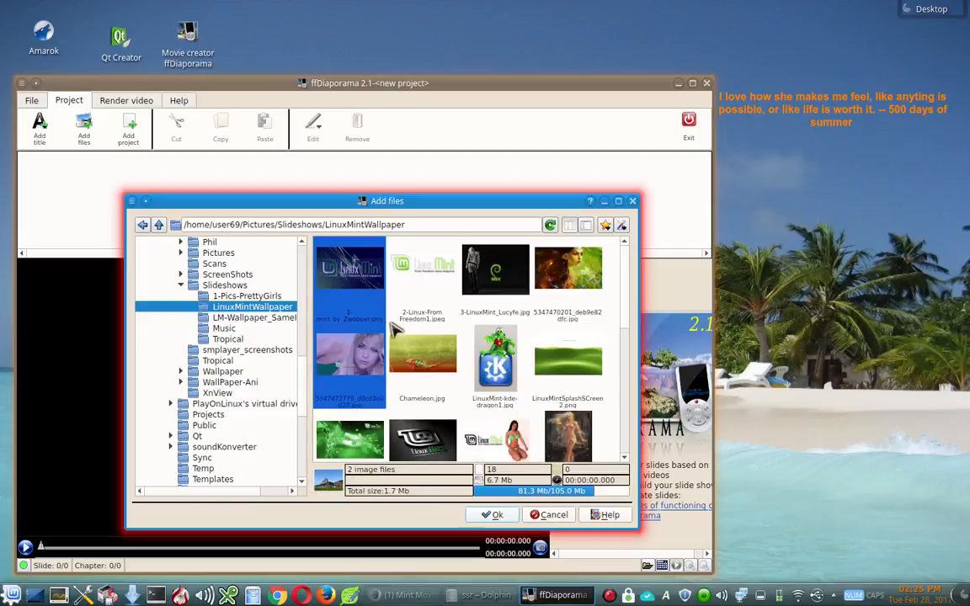
pyautogui.scroll(-2, 394, 328)
pyautogui.hotkey('shift', 'Down')
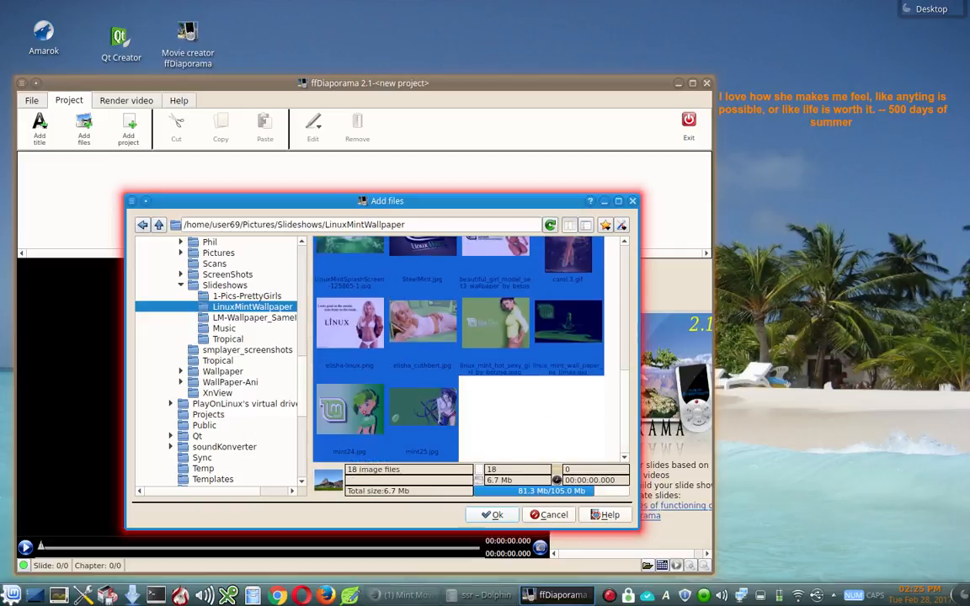
pyautogui.click(493, 514)
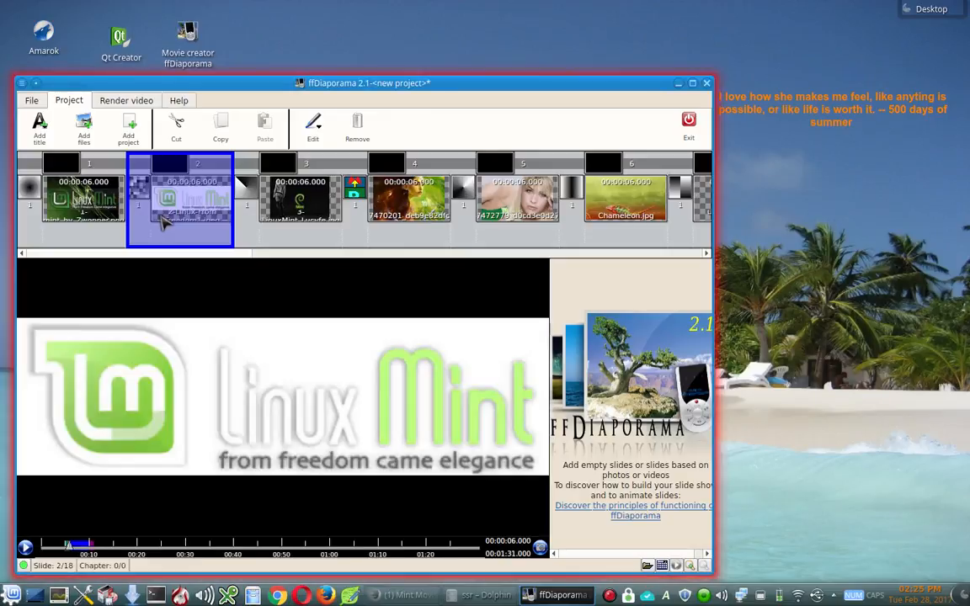
# Add Fireworks-NewYorkCity.mp4 from the Slideshows folder and move it to the first position in the timeline.
pyautogui.click(84, 128)
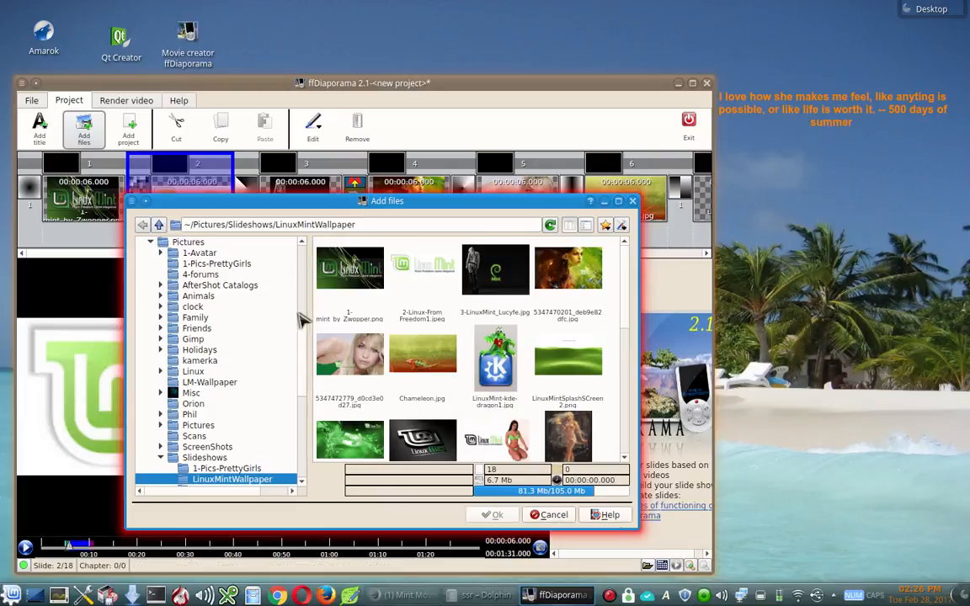
pyautogui.click(172, 459)
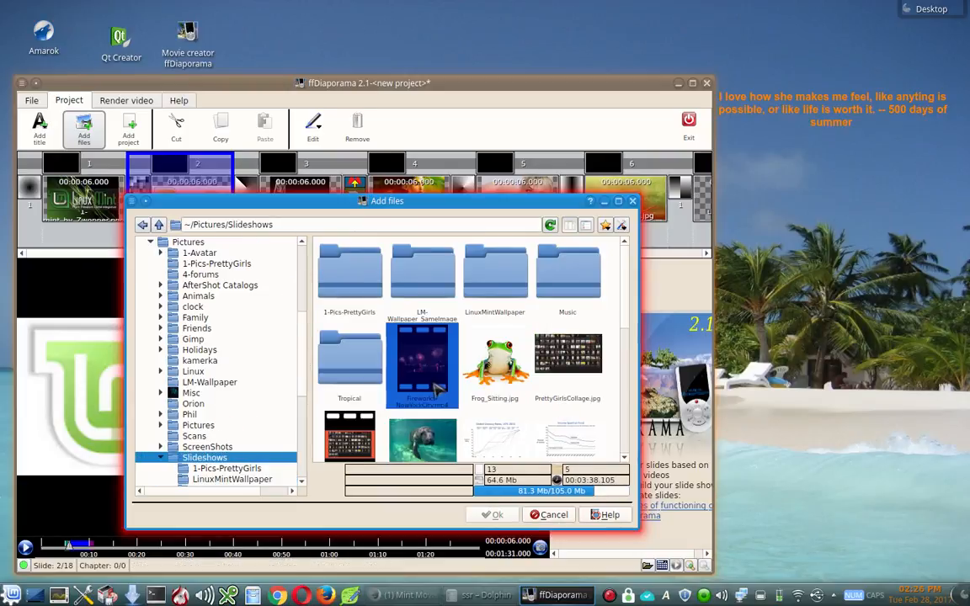
pyautogui.click(394, 353)
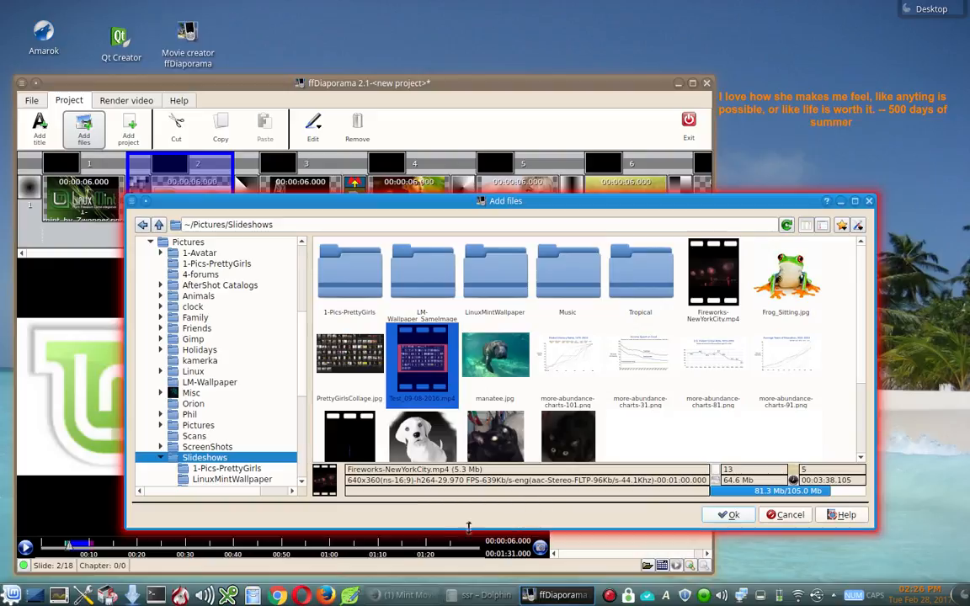
pyautogui.click(711, 272)
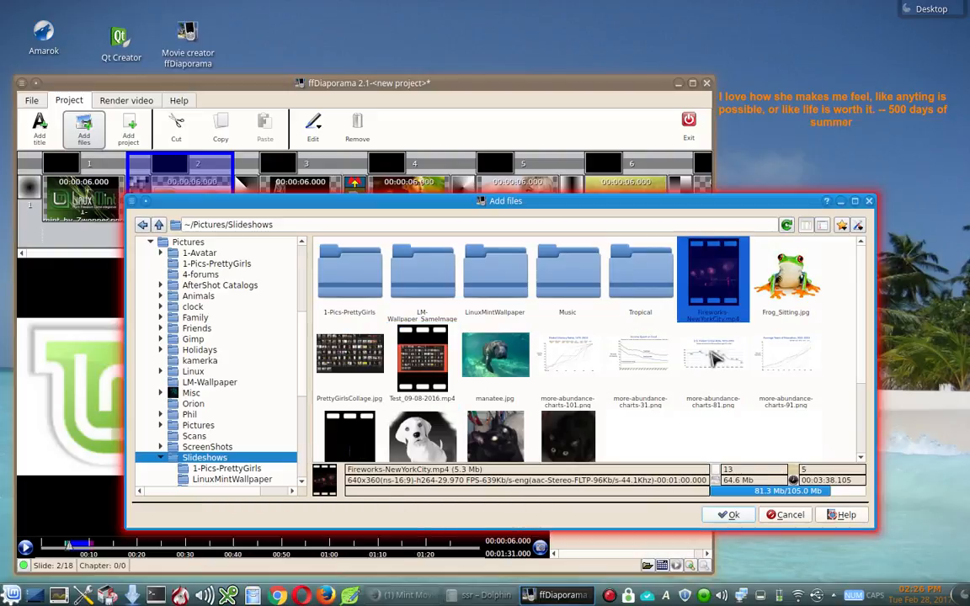
pyautogui.click(738, 514)
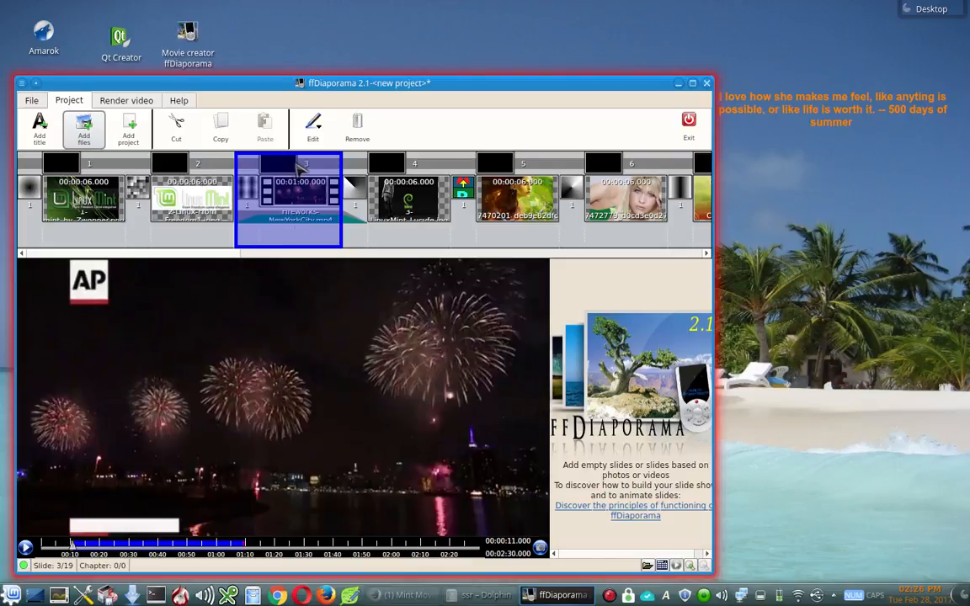
pyautogui.moveTo(268, 155); pyautogui.dragTo(84, 177)
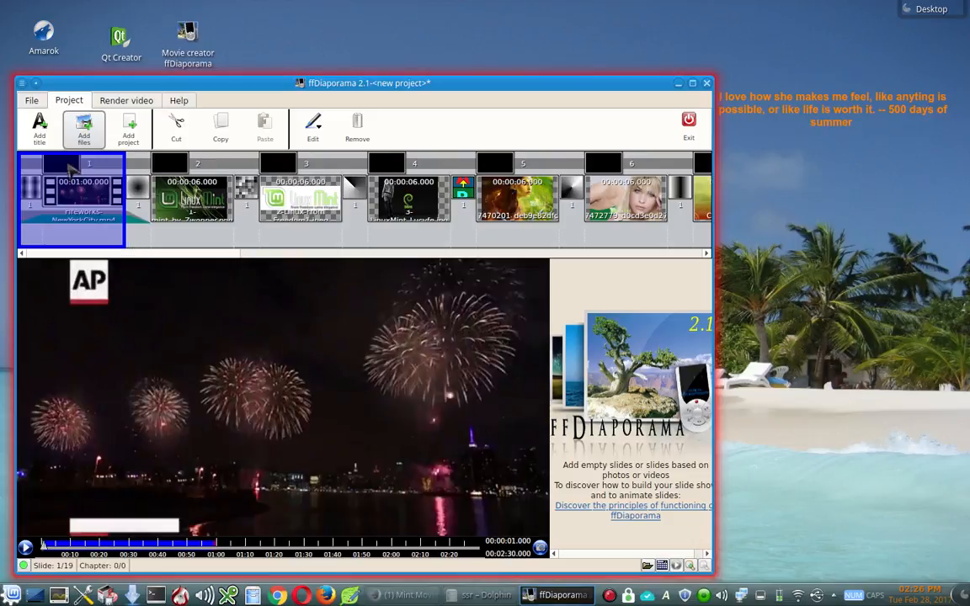
# Add a predefined title slide after the fireworks video, using the simple unanimated layout with only the date above the project title.
pyautogui.click(40, 128)
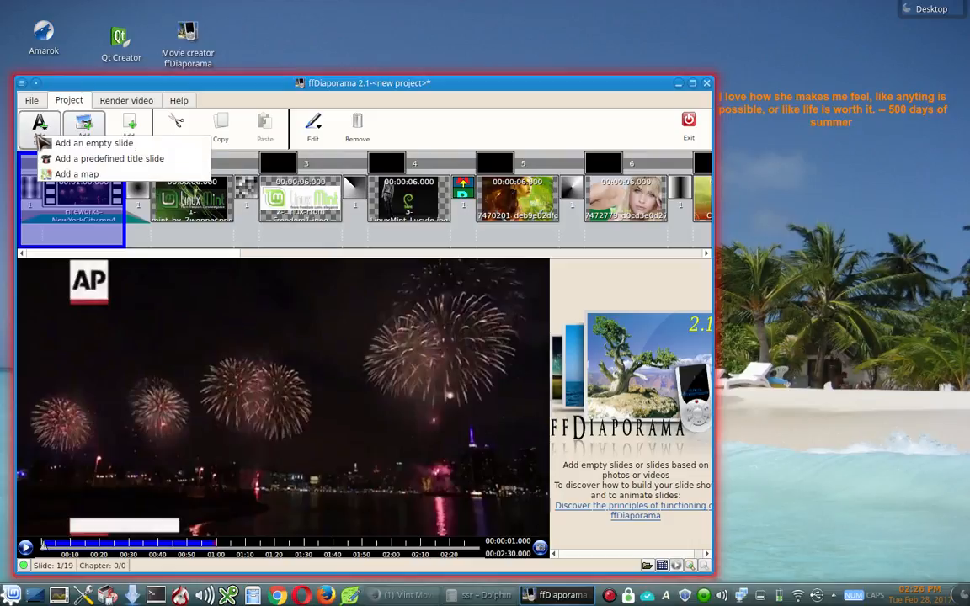
pyautogui.click(130, 161)
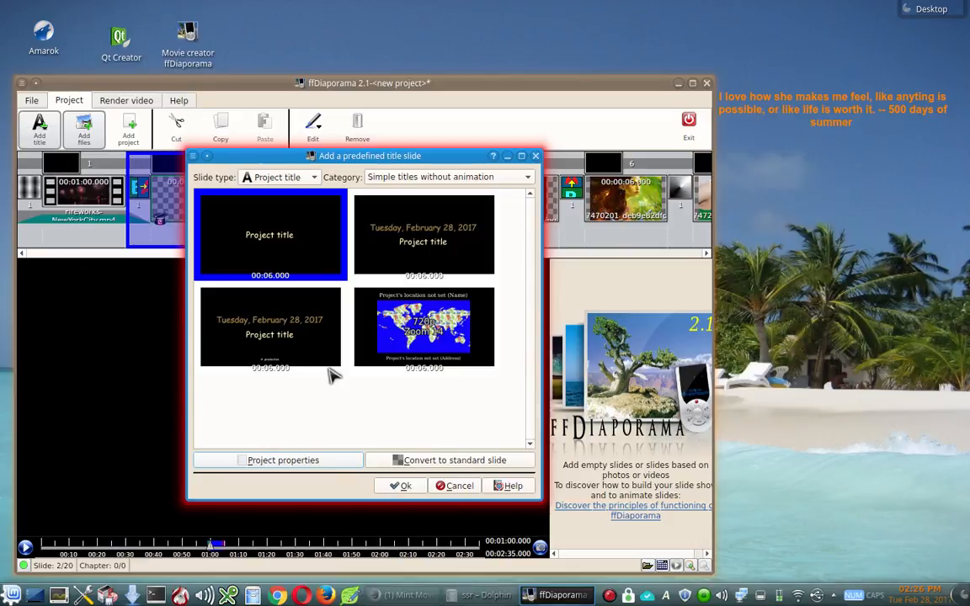
pyautogui.click(398, 229)
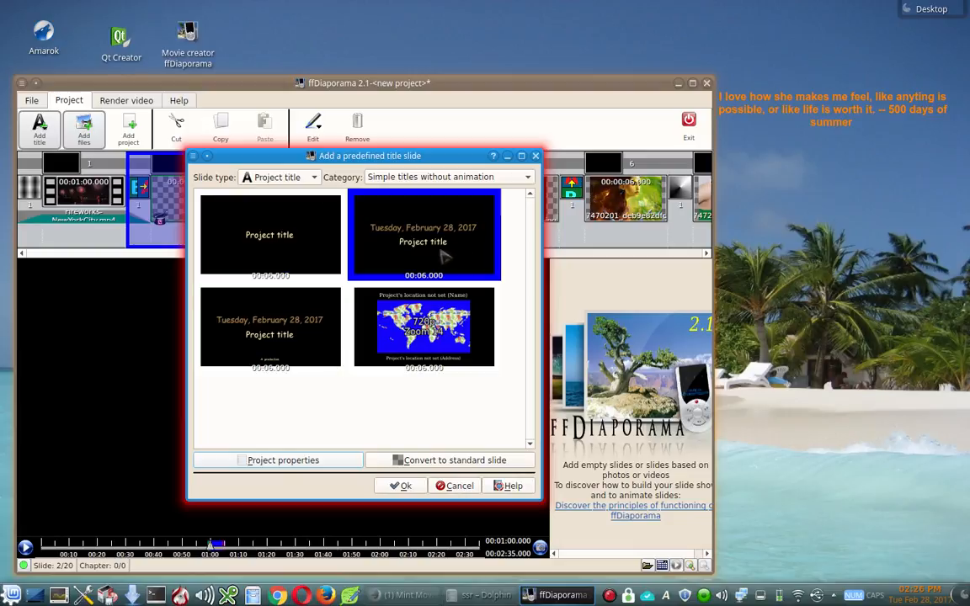
pyautogui.click(406, 487)
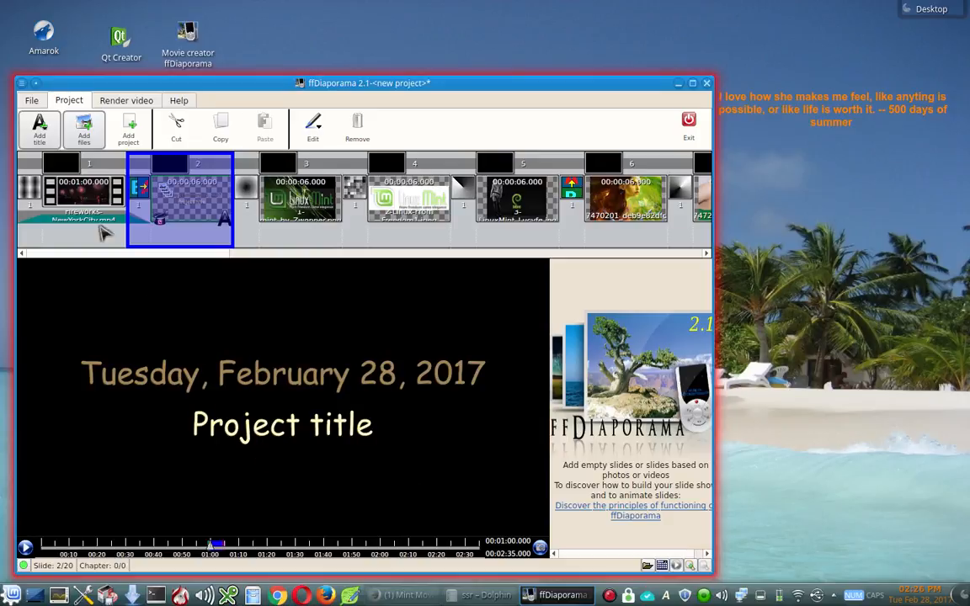
pyautogui.rightClick(200, 385)
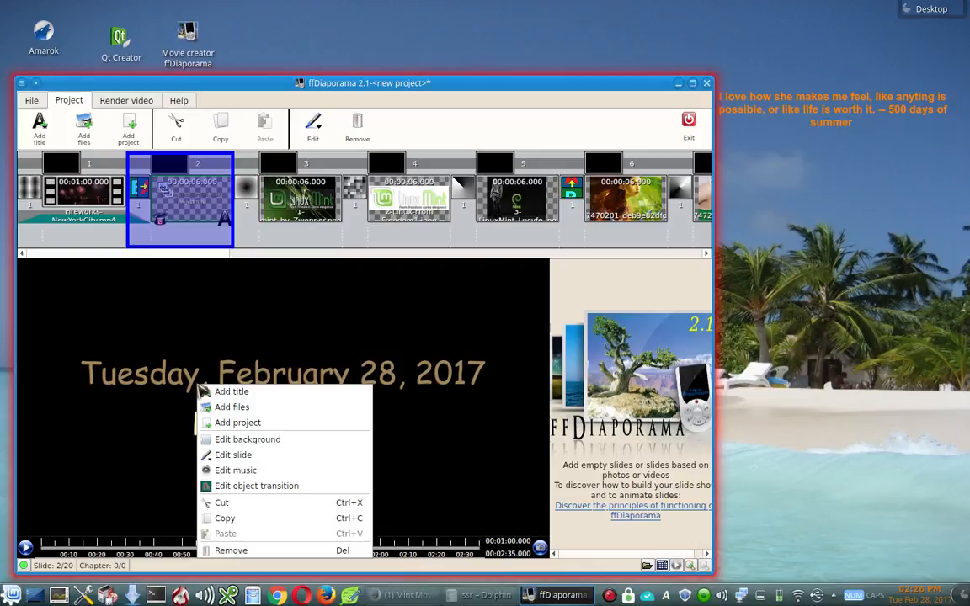
pyautogui.click(179, 80)
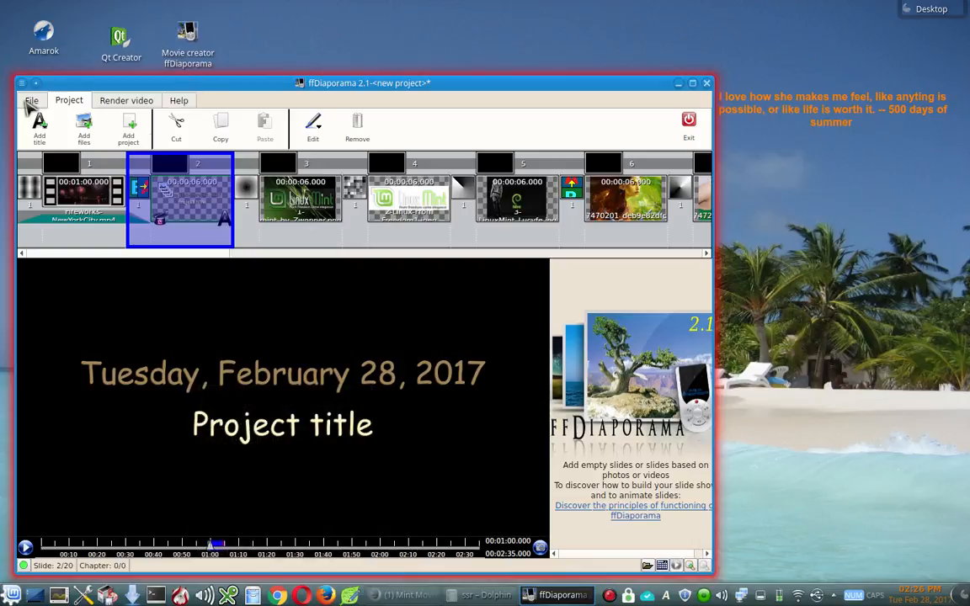
# Start saving the project and browse to the Pictures/Slideshows folder as its location.
pyautogui.click(31, 101)
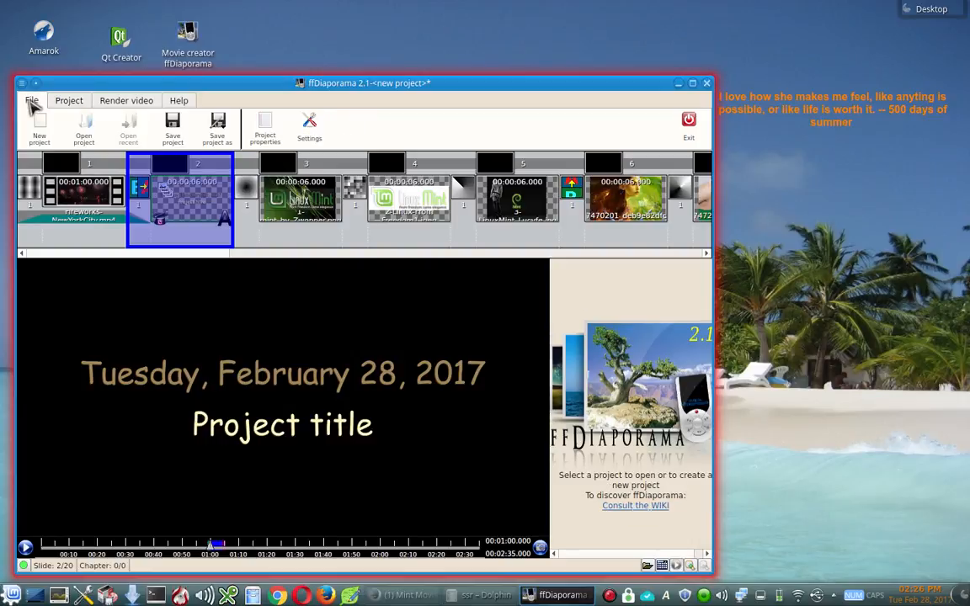
pyautogui.click(172, 125)
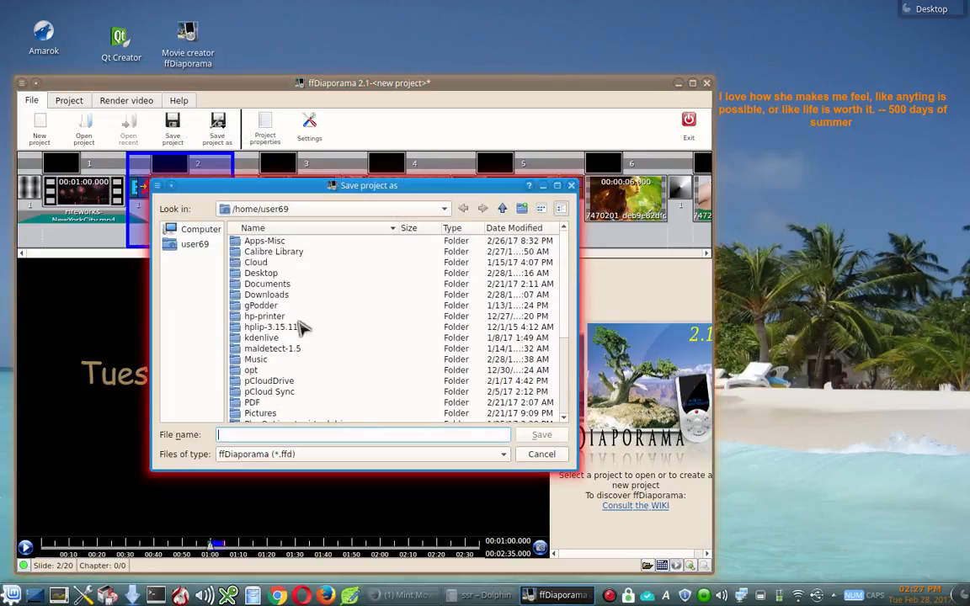
pyautogui.scroll(-3, 242, 370)
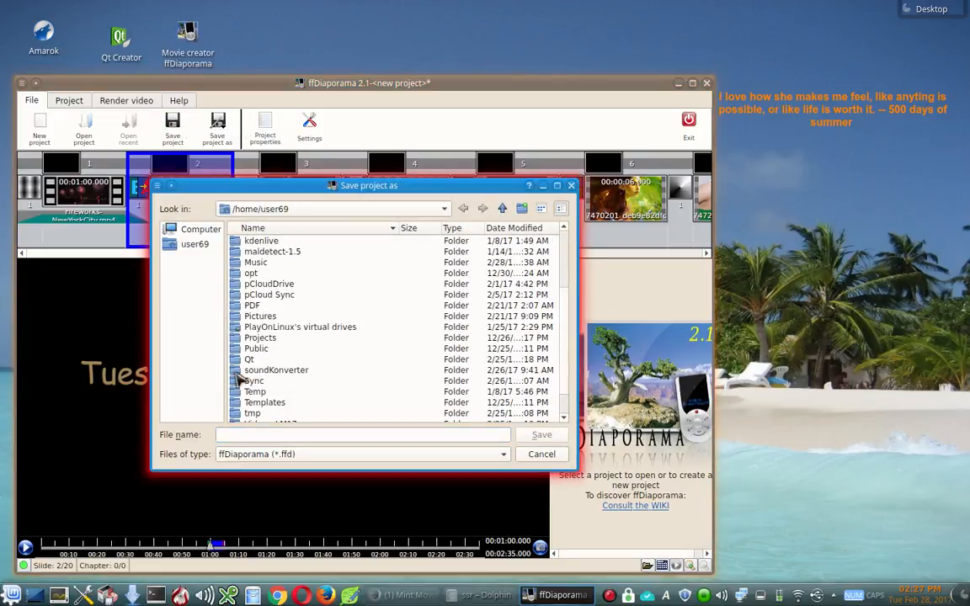
pyautogui.scroll(-1, 226, 358)
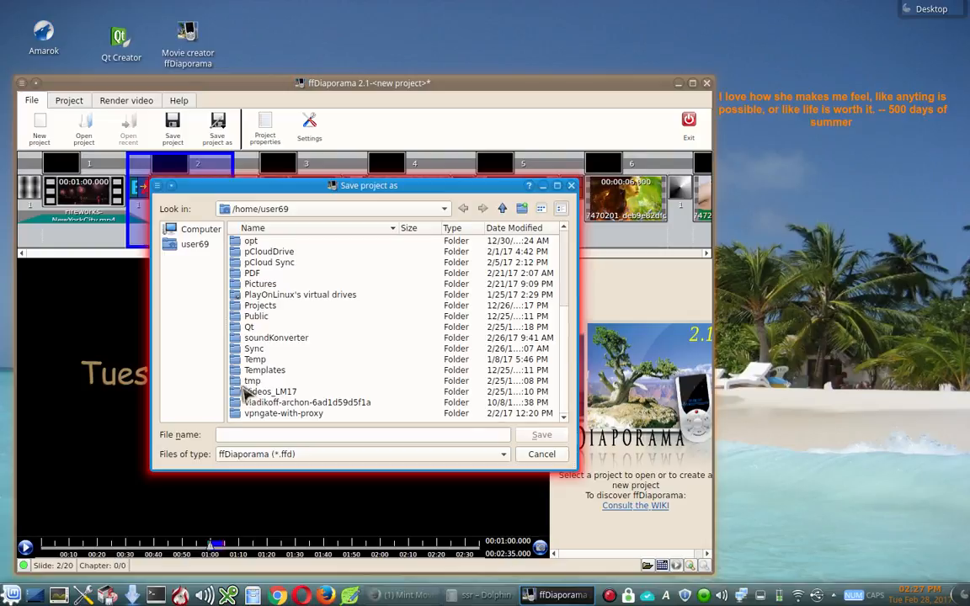
pyautogui.doubleClick(240, 285)
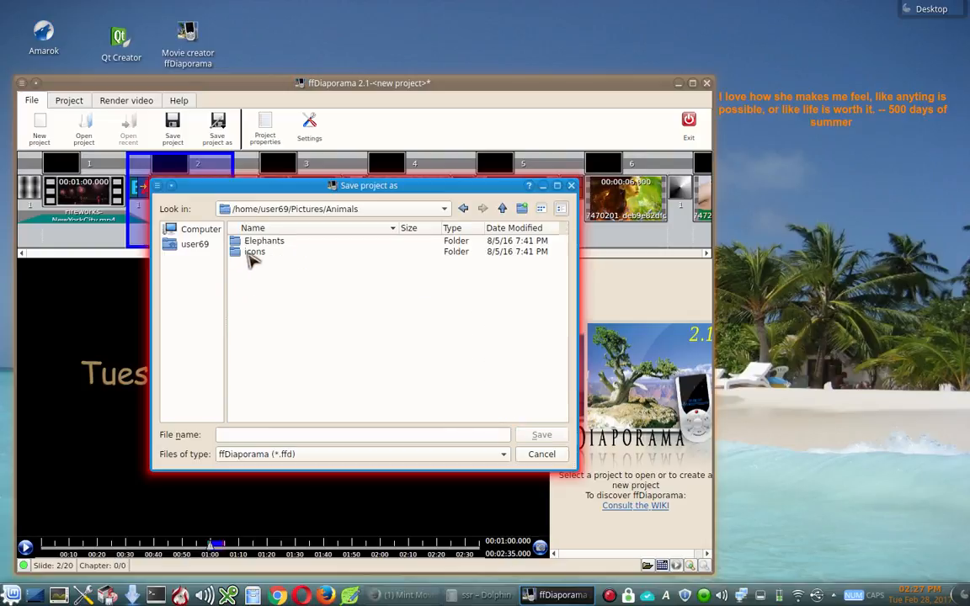
pyautogui.click(502, 208)
pyautogui.scroll(-3, 292, 368)
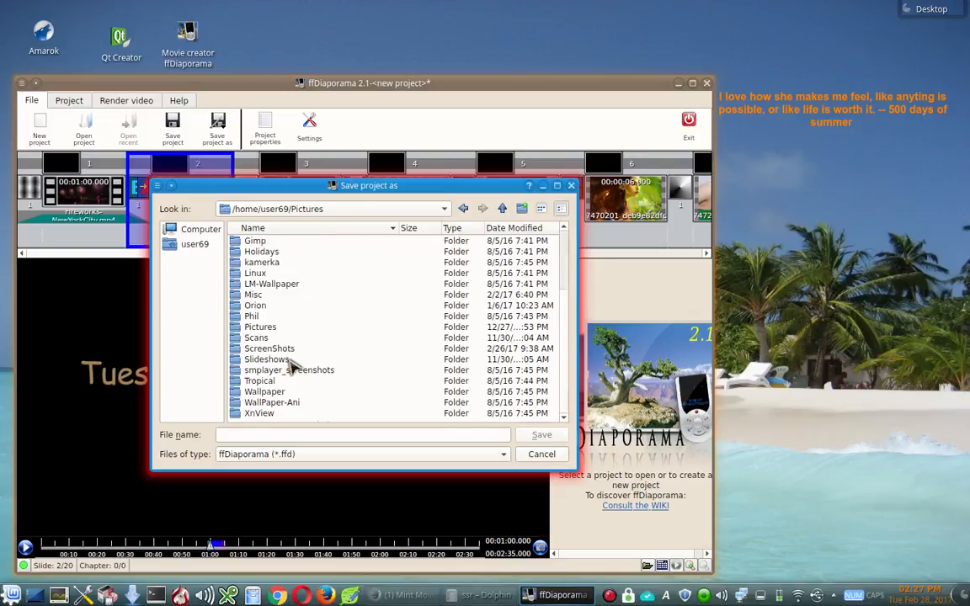
pyautogui.doubleClick(240, 360)
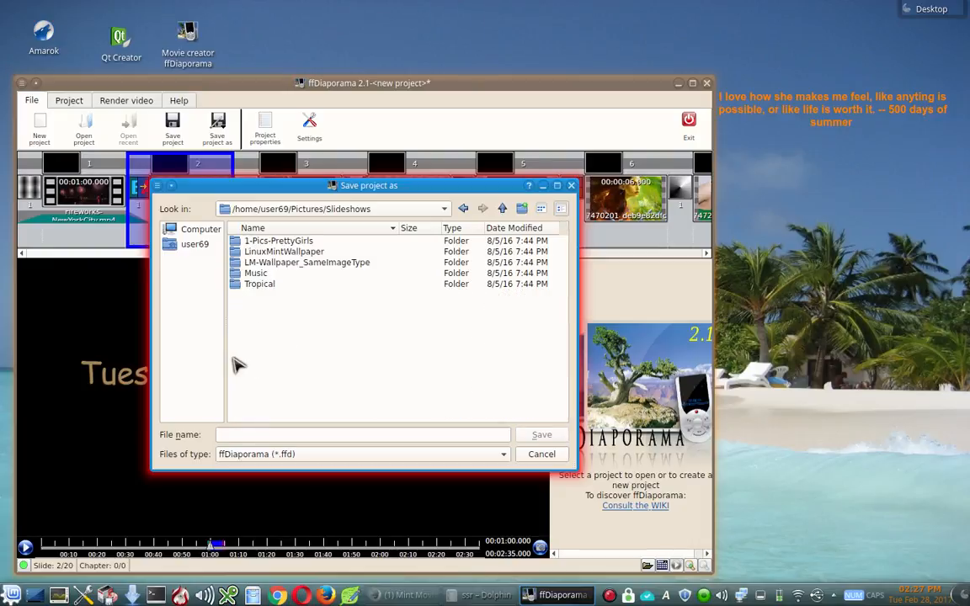
# Save the project in the Slideshows folder under the name LinuxMintWallpaper_02282017.
pyautogui.click(268, 434)
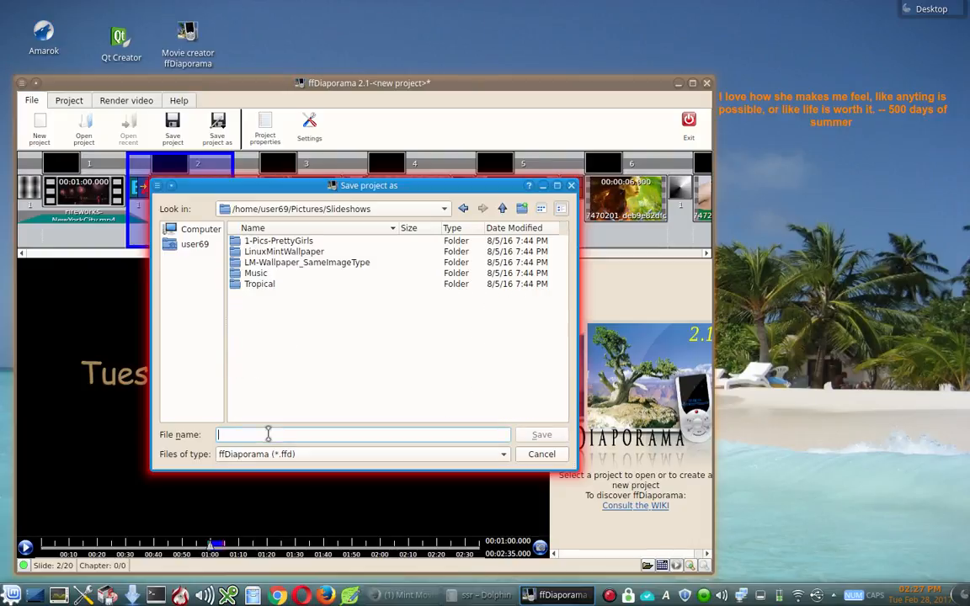
pyautogui.write('Linux')
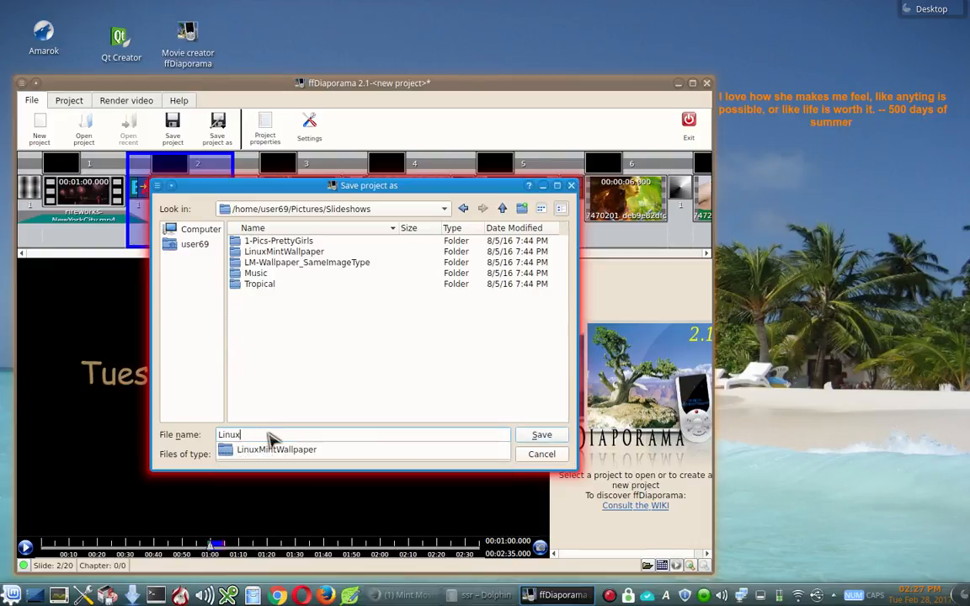
pyautogui.write('MintWallpaper')
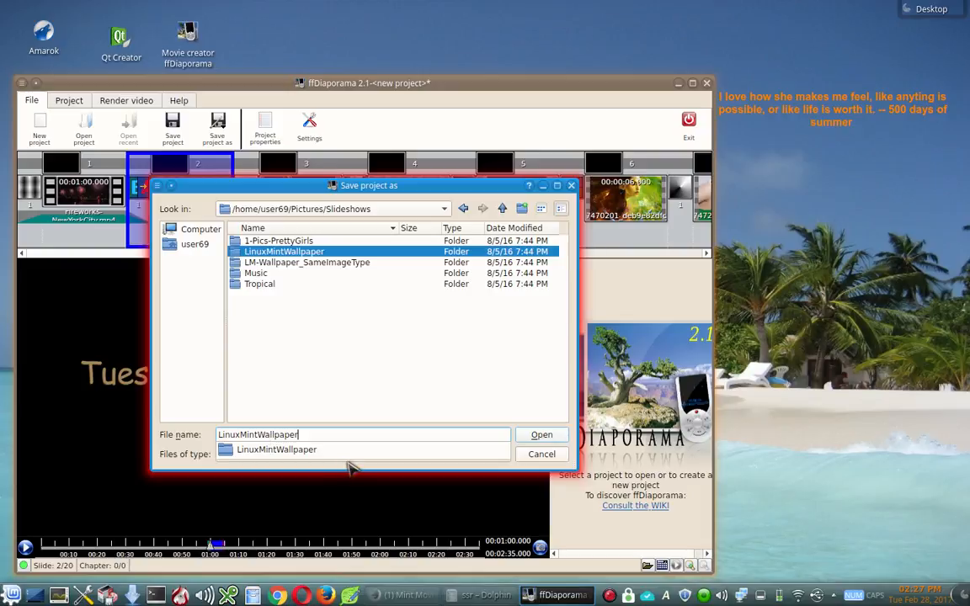
pyautogui.write('_02282017')
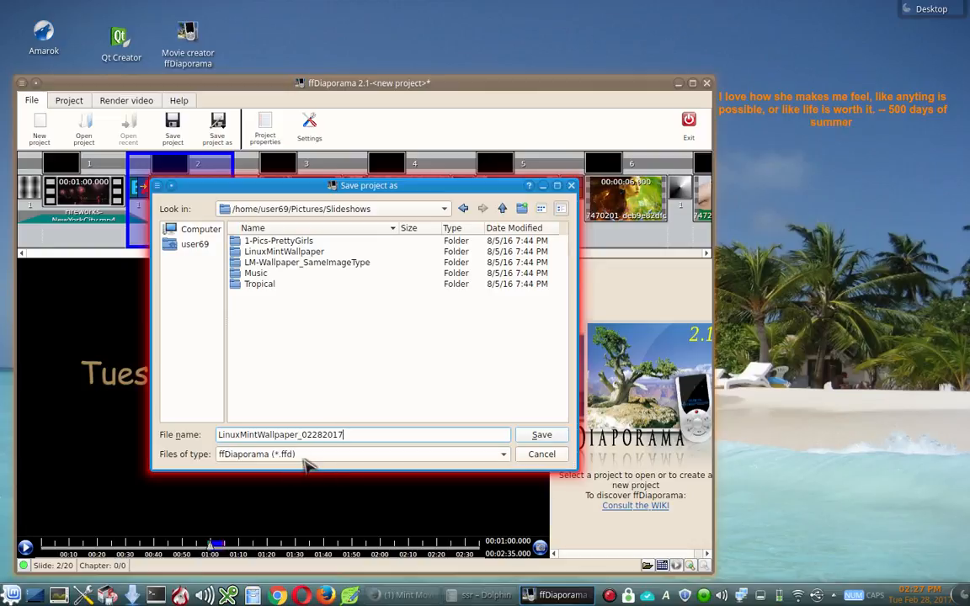
pyautogui.click(542, 437)
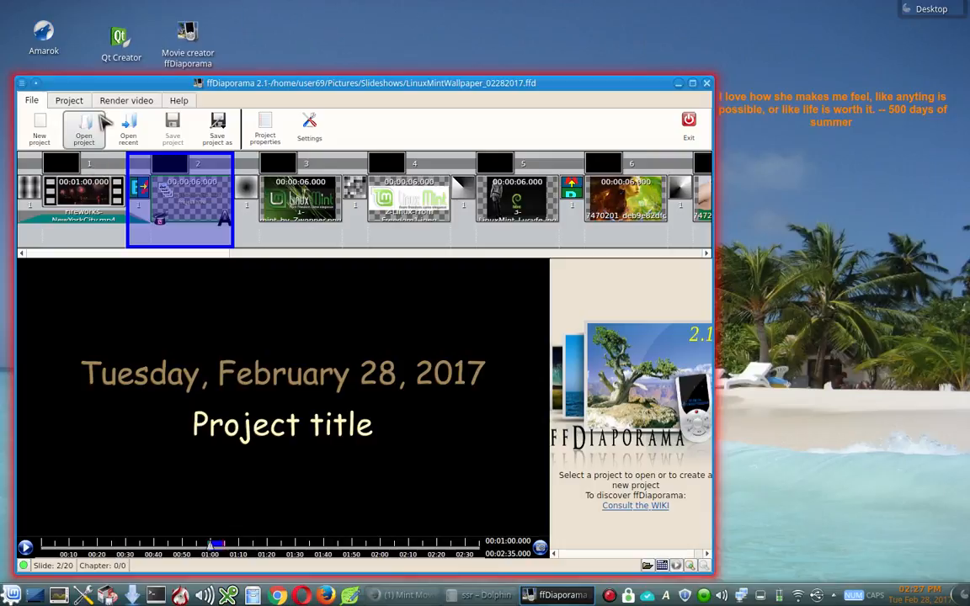
# Move the title slide ahead of the fireworks video to the first position in the timeline.
pyautogui.click(70, 101)
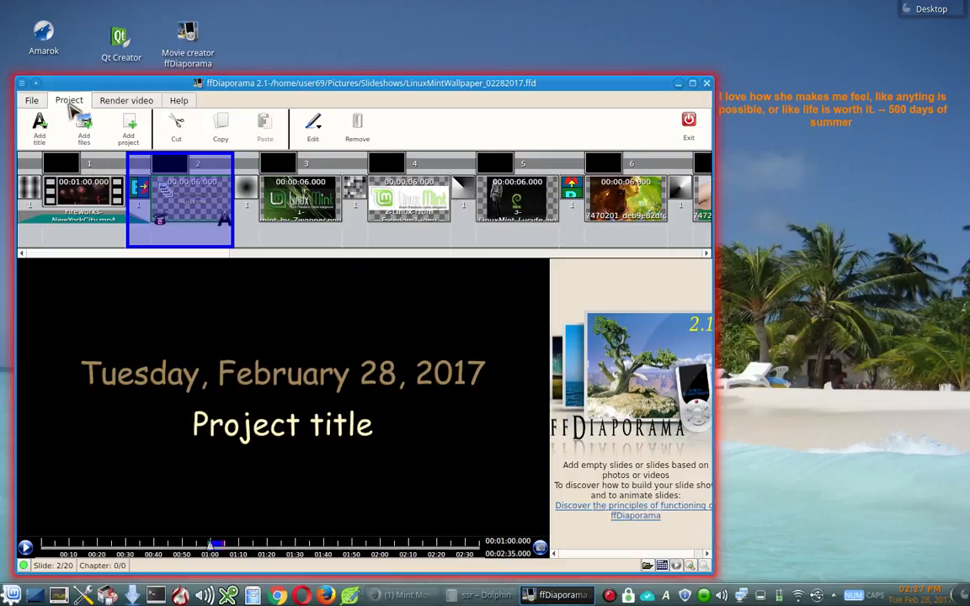
pyautogui.click(320, 133)
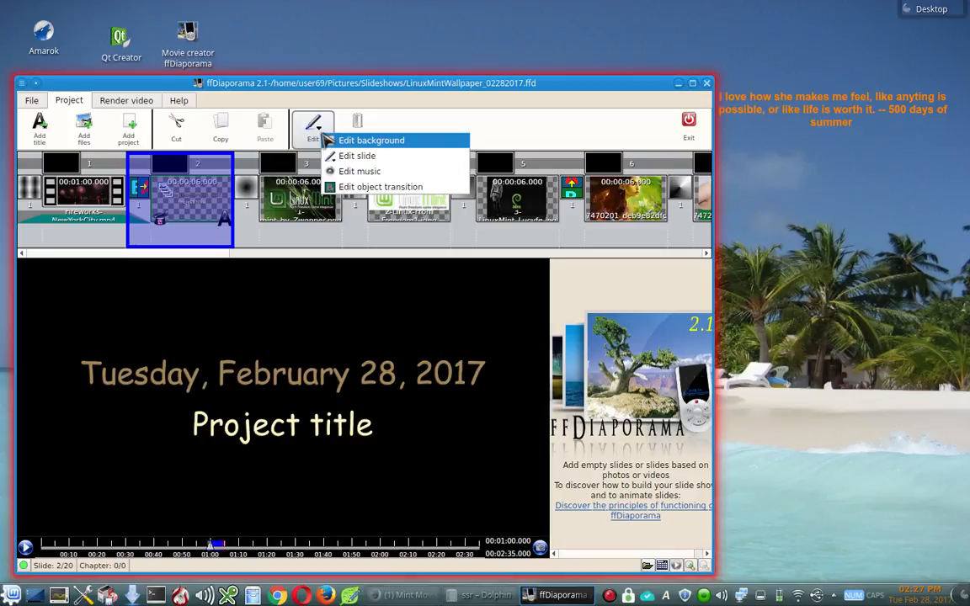
pyautogui.click(218, 103)
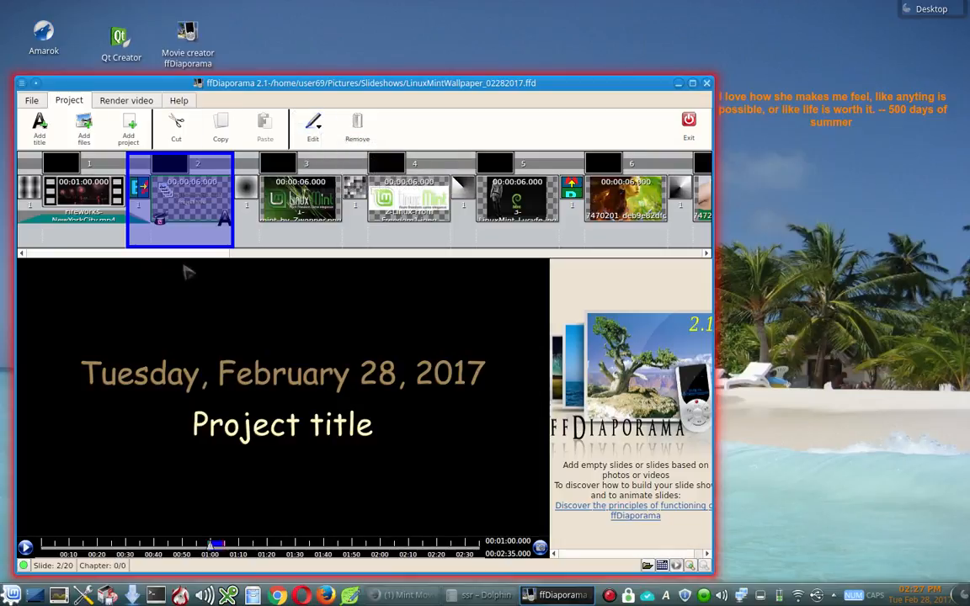
pyautogui.moveTo(145, 207); pyautogui.dragTo(40, 194)
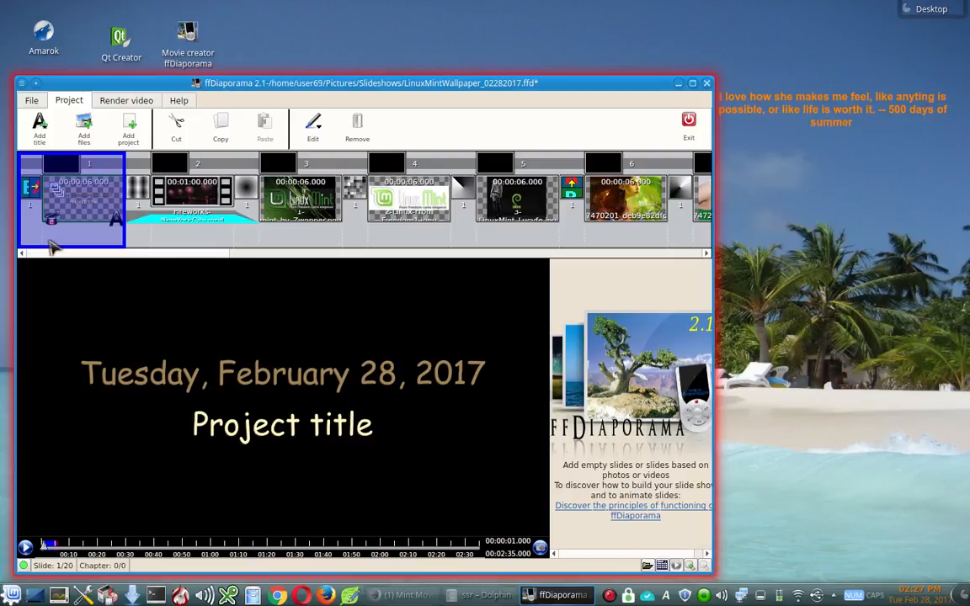
# Convert the predefined title slide at the start of the timeline to a standard slide.
pyautogui.doubleClick(80, 203)
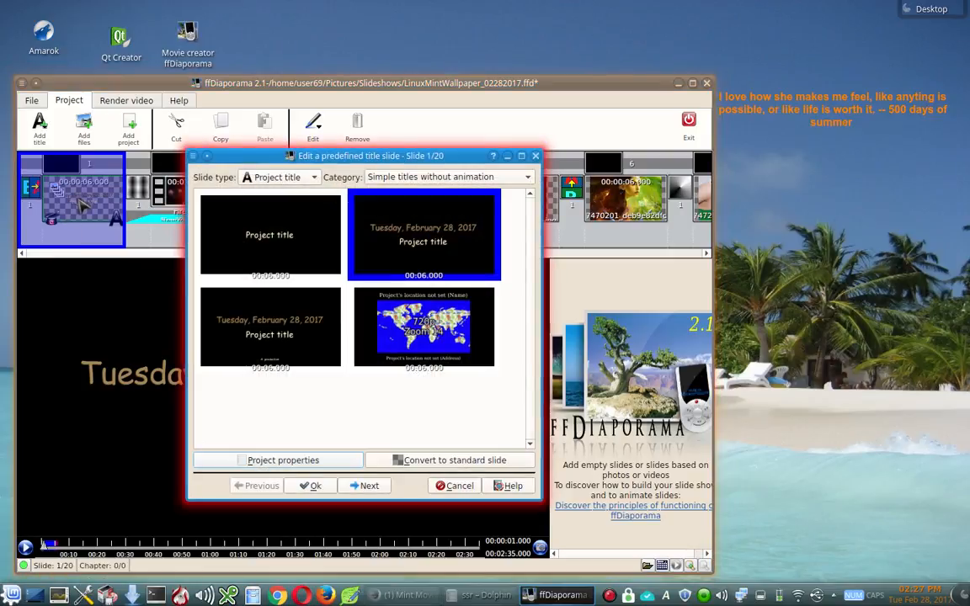
pyautogui.click(394, 460)
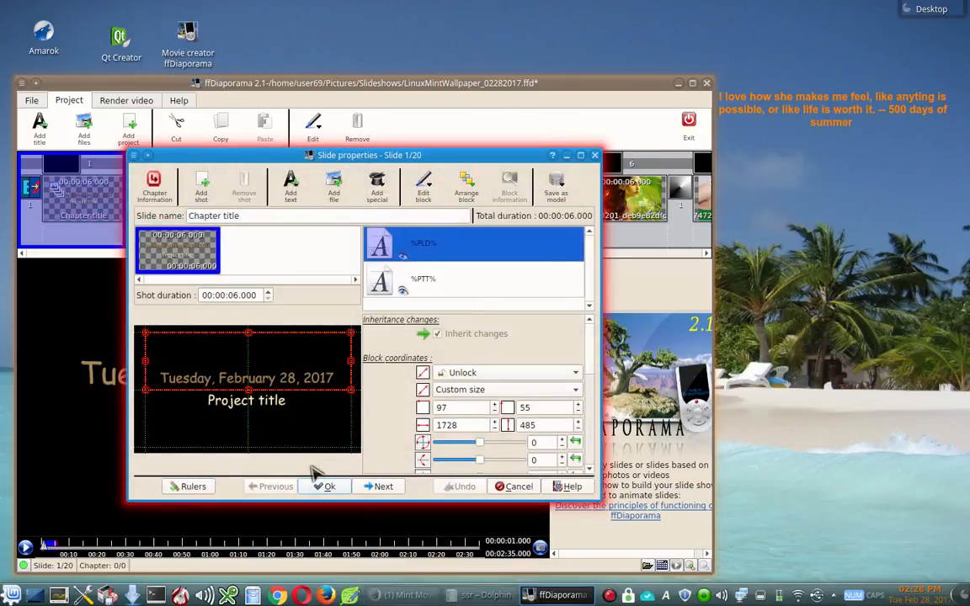
pyautogui.click(514, 486)
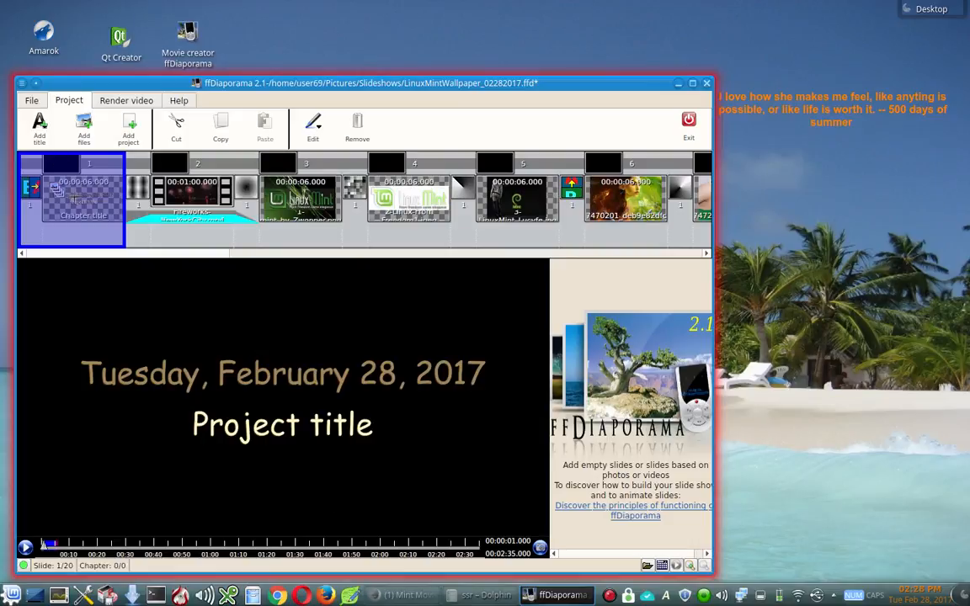
# Open the first slide's properties, select the project title text block and enlarge the dialog.
pyautogui.doubleClick(76, 198)
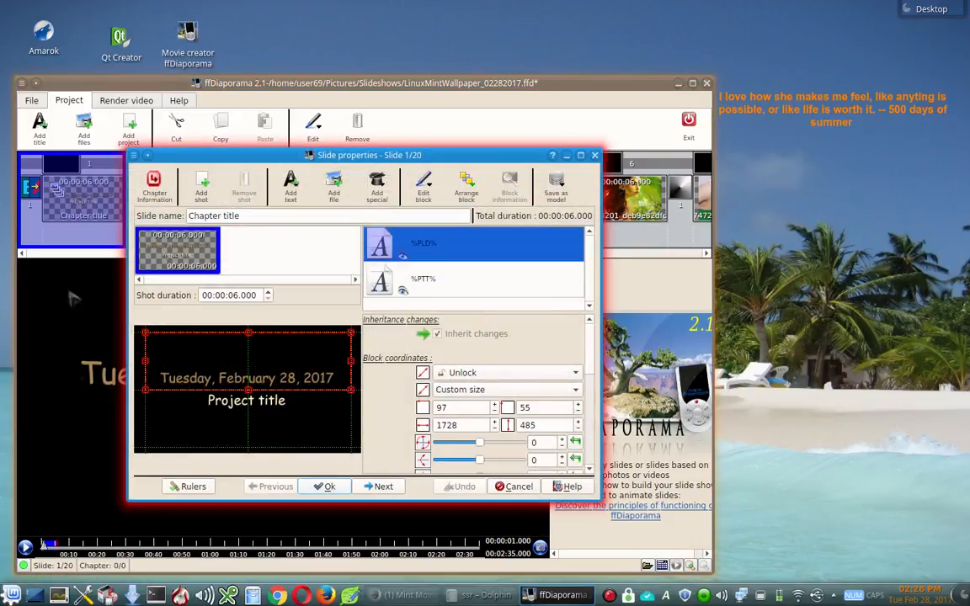
pyautogui.click(230, 407)
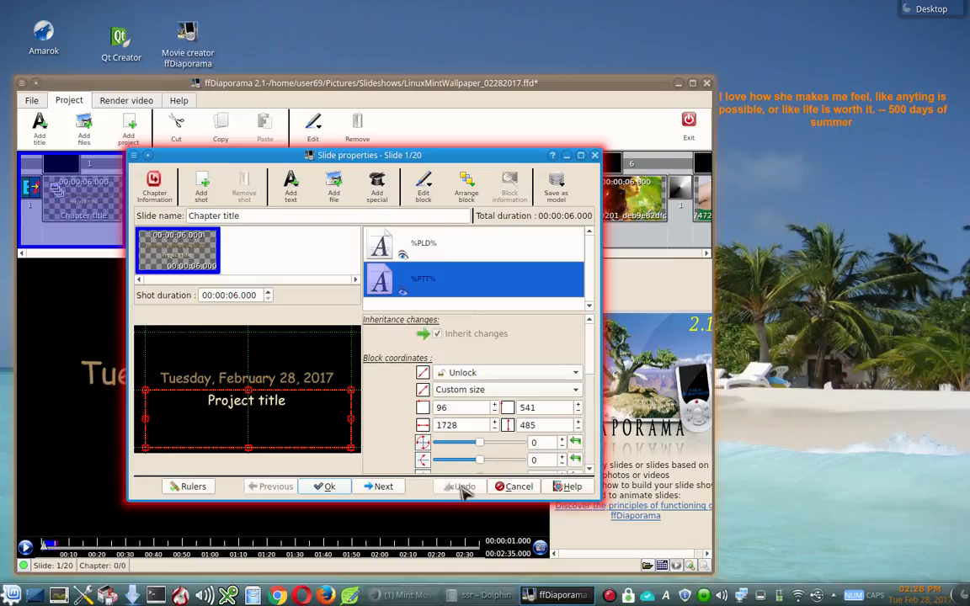
pyautogui.moveTo(601, 501); pyautogui.dragTo(649, 567)
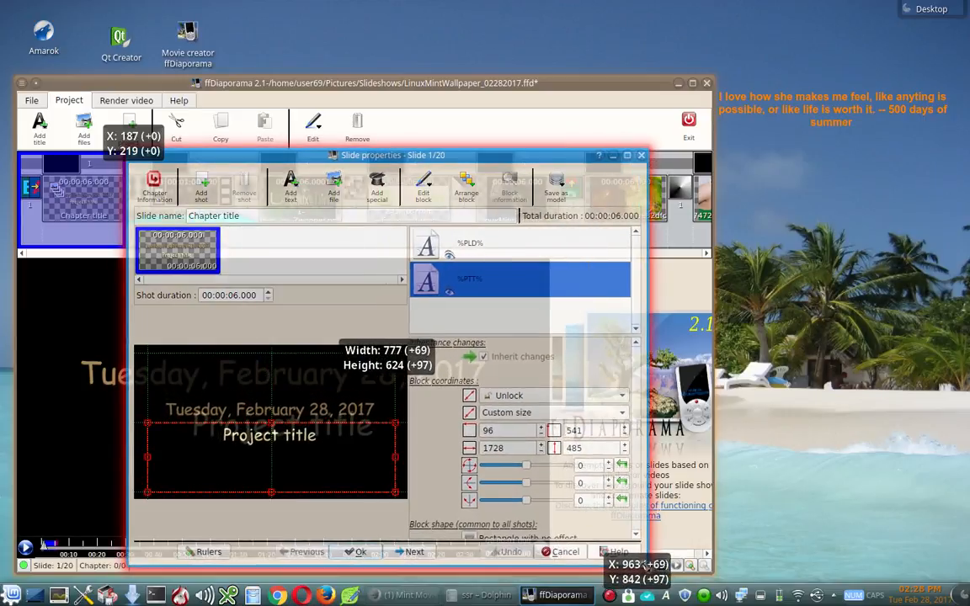
pyautogui.rightClick(249, 441)
pyautogui.press('Delete')
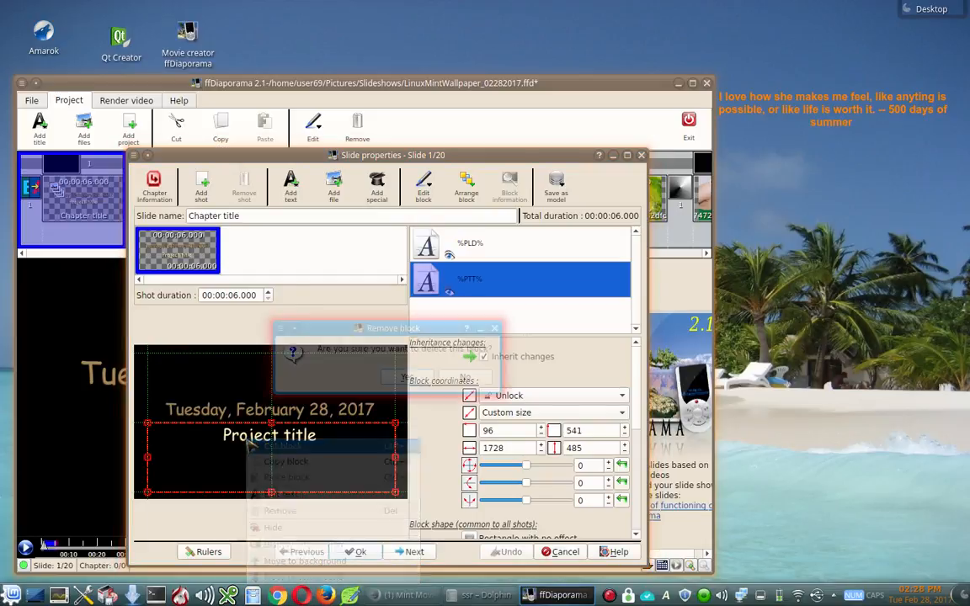
pyautogui.click(466, 378)
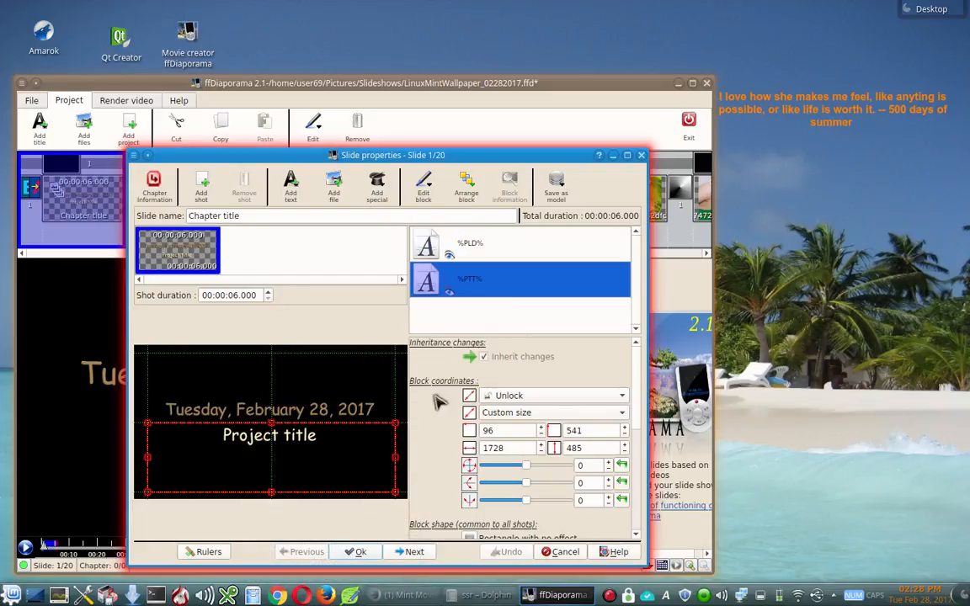
# Replace the project title block's text with "Phd21" and "Linux Mint Wallpaper" on two lines and apply the slide changes.
pyautogui.rightClick(309, 435)
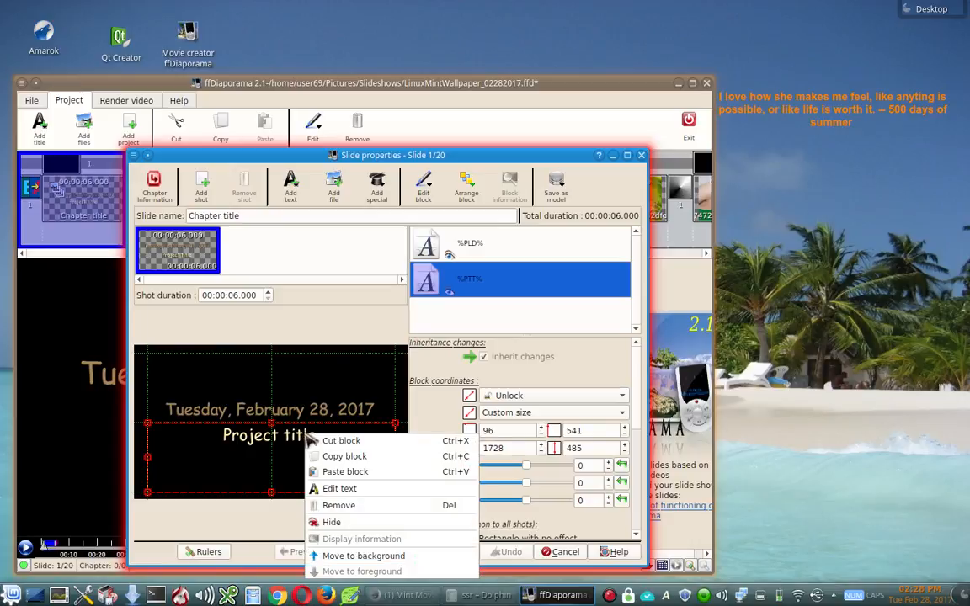
pyautogui.click(341, 489)
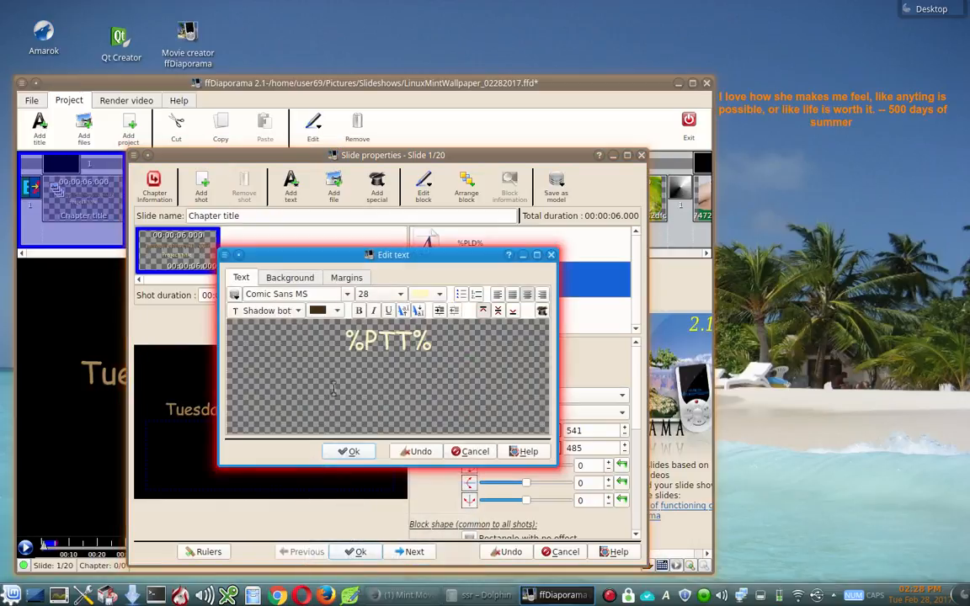
pyautogui.moveTo(353, 344); pyautogui.dragTo(444, 346)
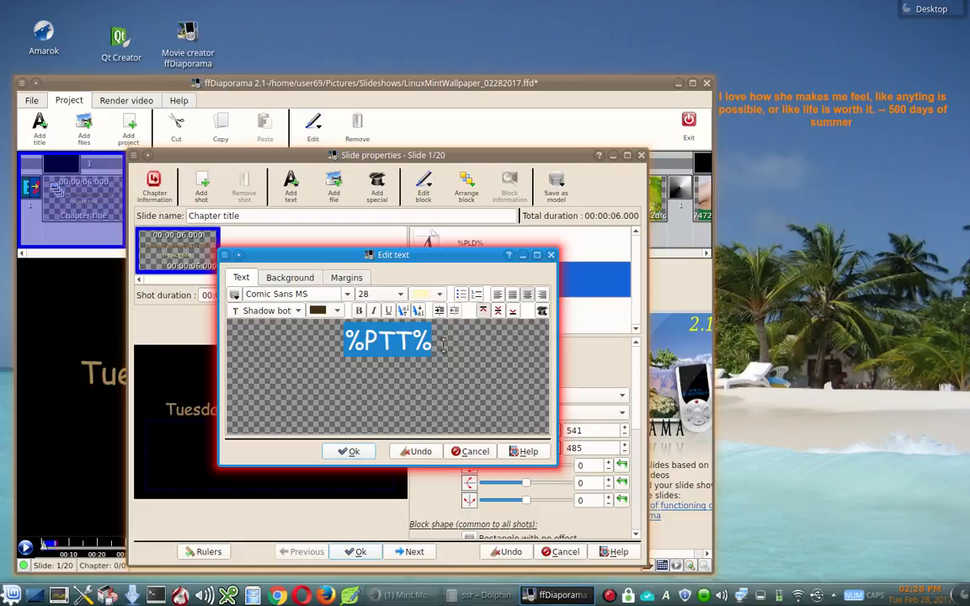
pyautogui.write('Phd21')
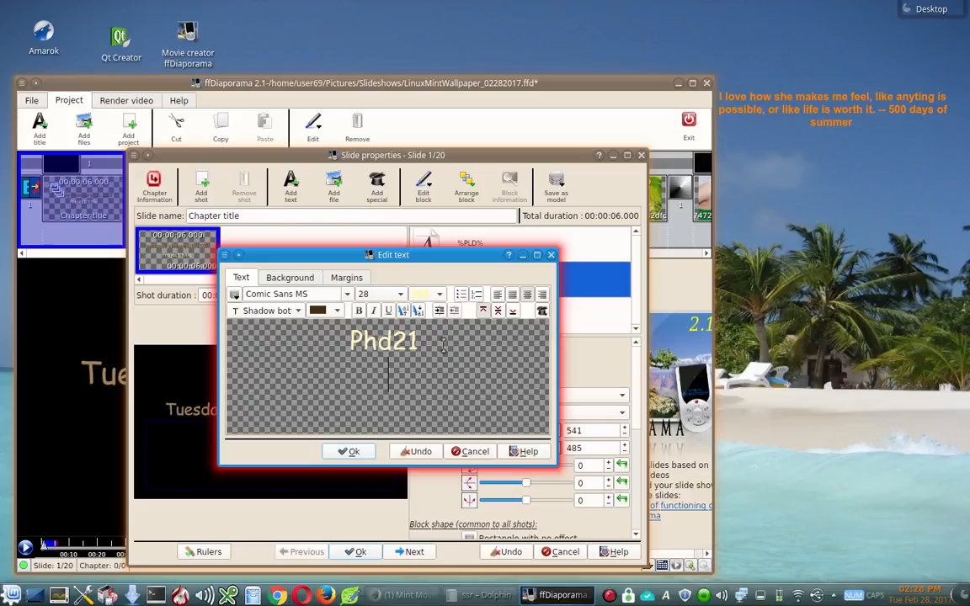
pyautogui.write('Linux')
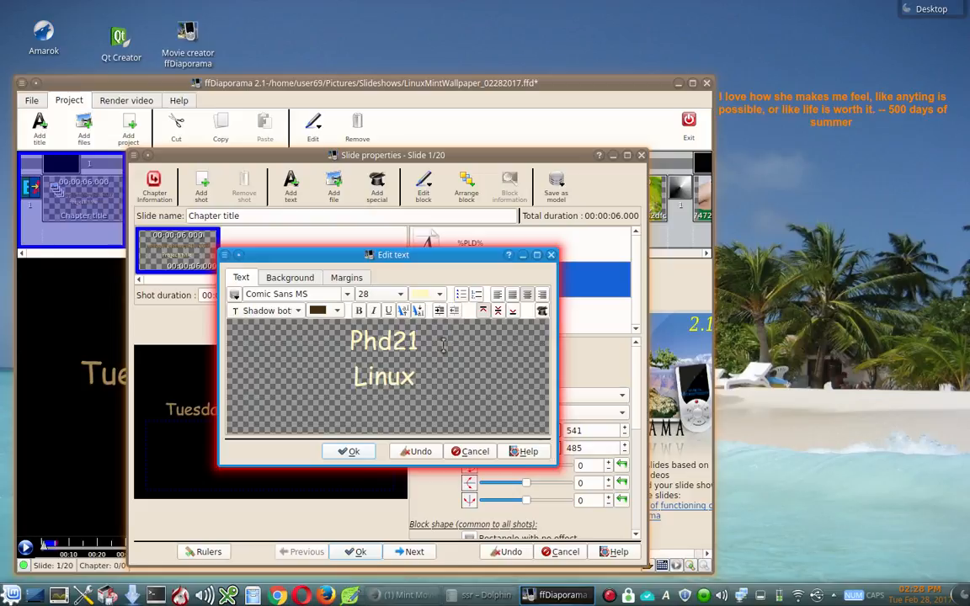
pyautogui.write(' Mint Wallpaper')
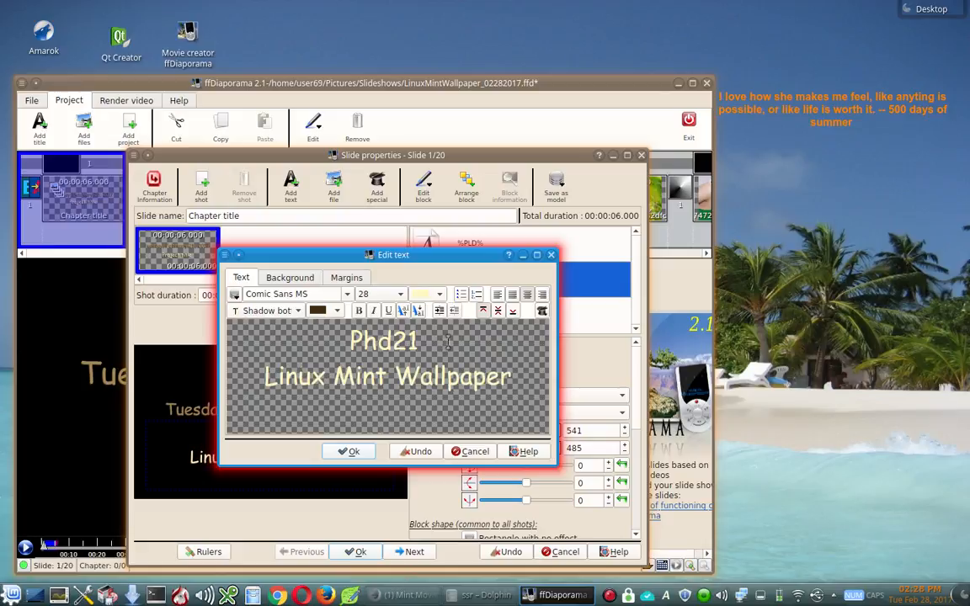
pyautogui.click(346, 452)
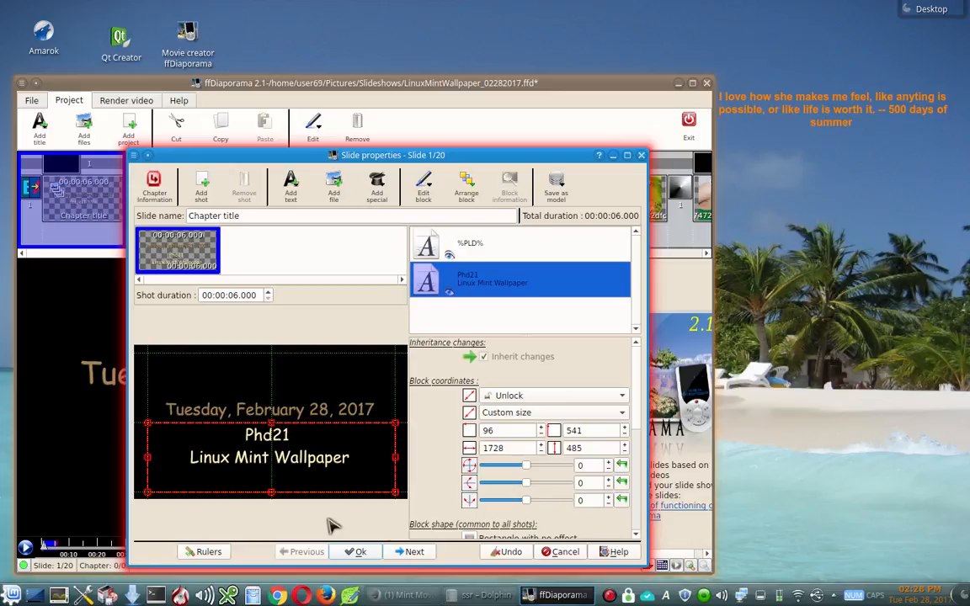
pyautogui.click(357, 551)
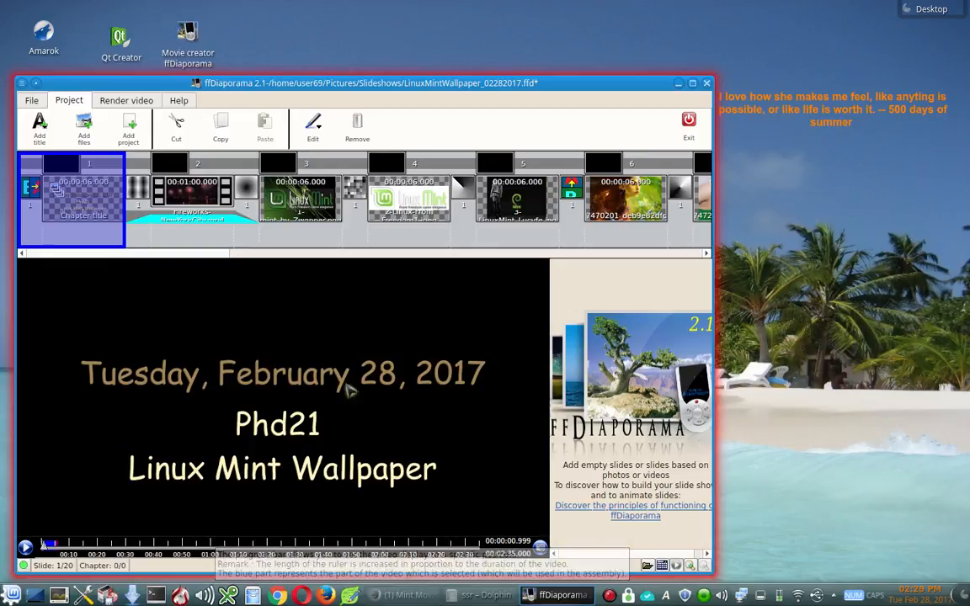
# Give the first slide a new background with a solid brush in light sky blue and apply it.
pyautogui.rightClick(374, 419)
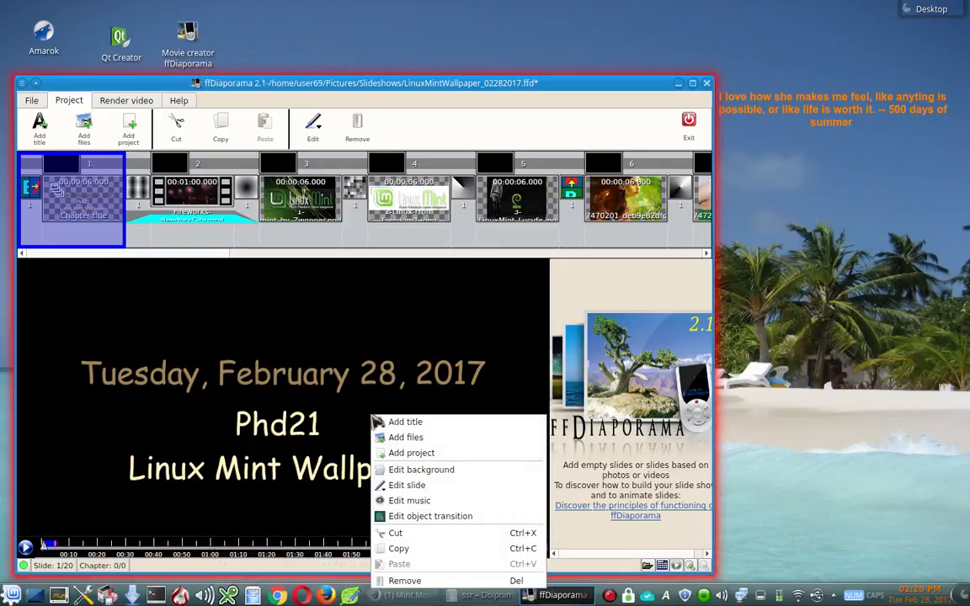
pyautogui.click(401, 470)
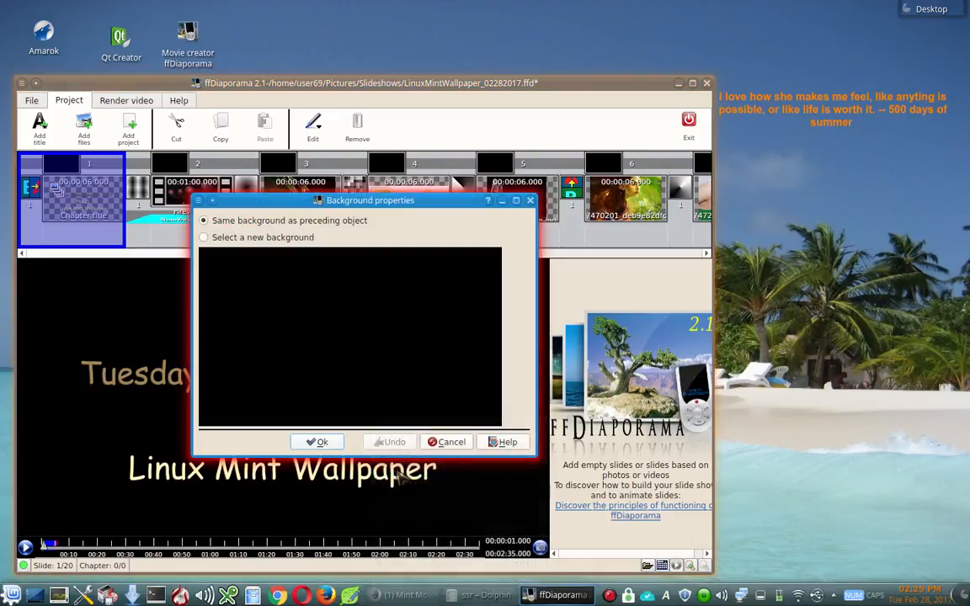
pyautogui.click(290, 238)
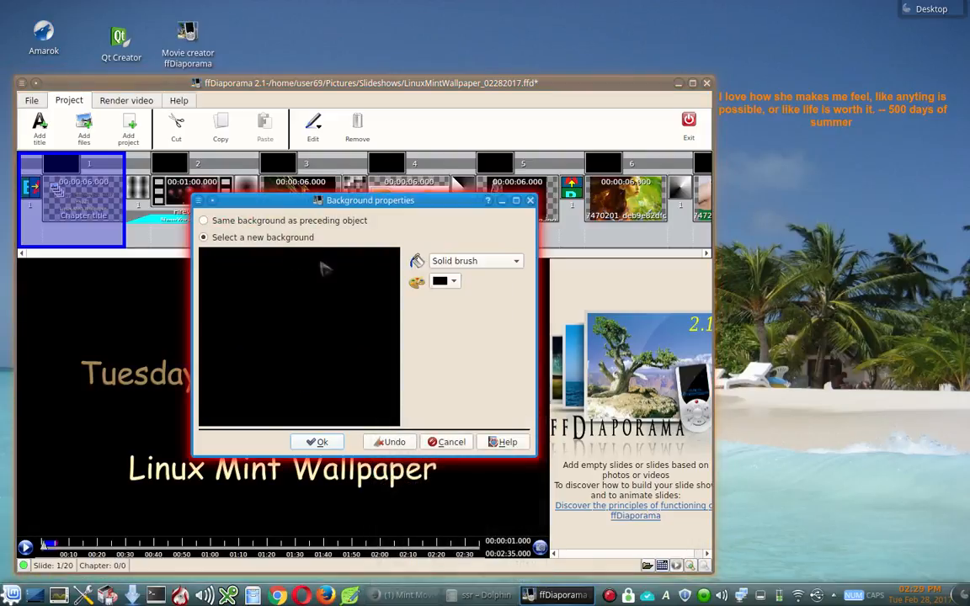
pyautogui.click(453, 281)
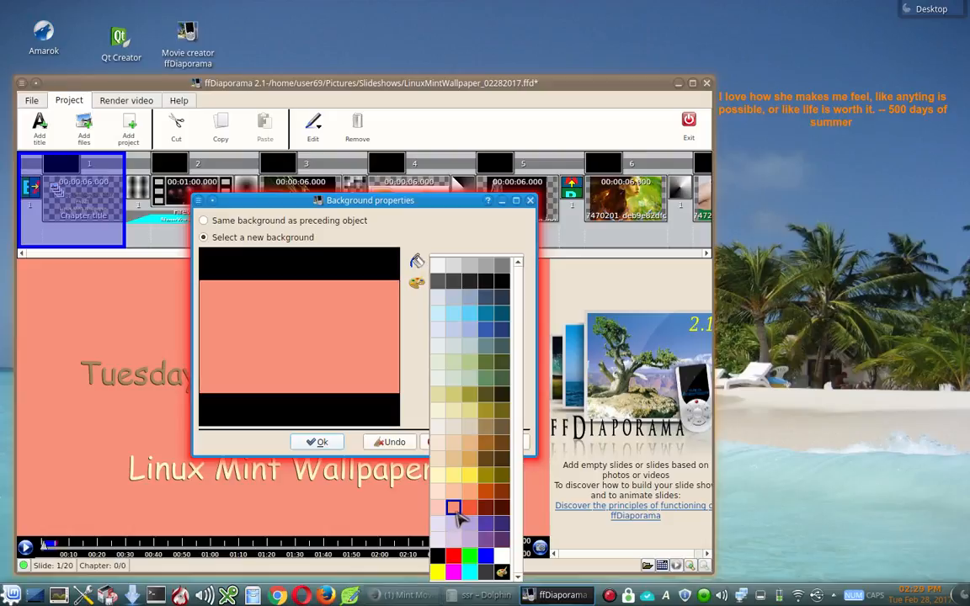
pyautogui.click(476, 314)
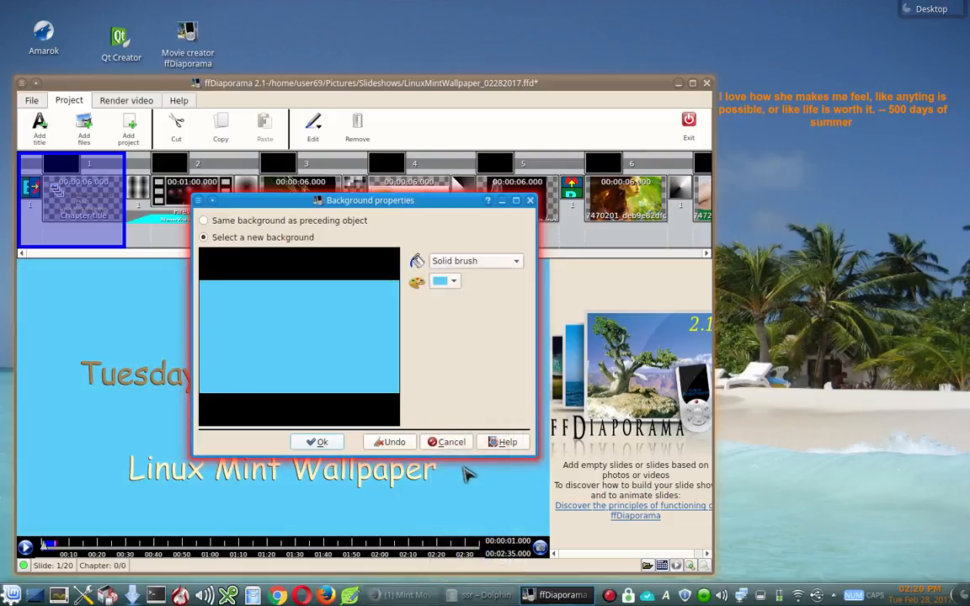
pyautogui.click(324, 442)
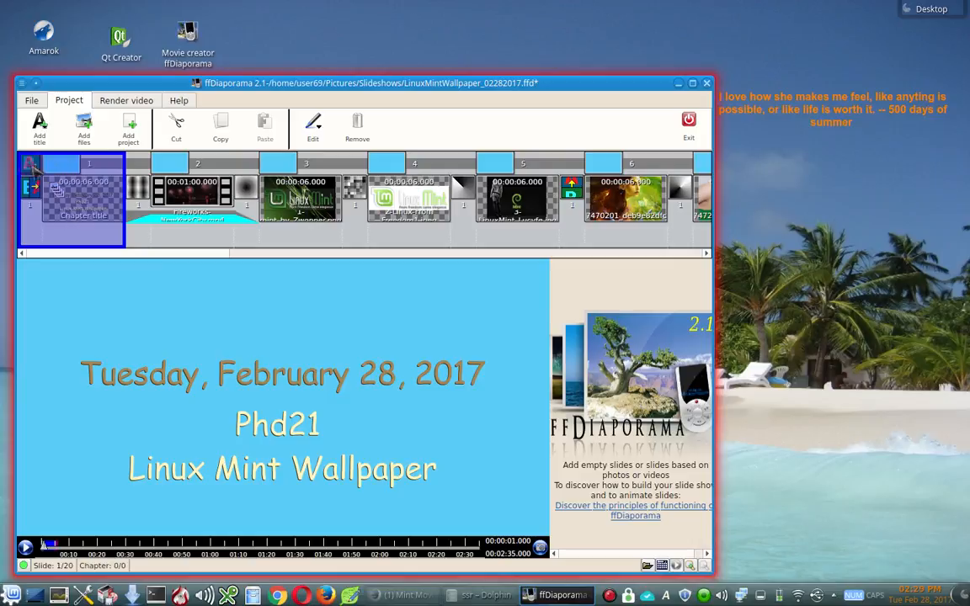
# Set the first slide's music to start a new playlist and open the file selection for adding music.
pyautogui.rightClick(33, 168)
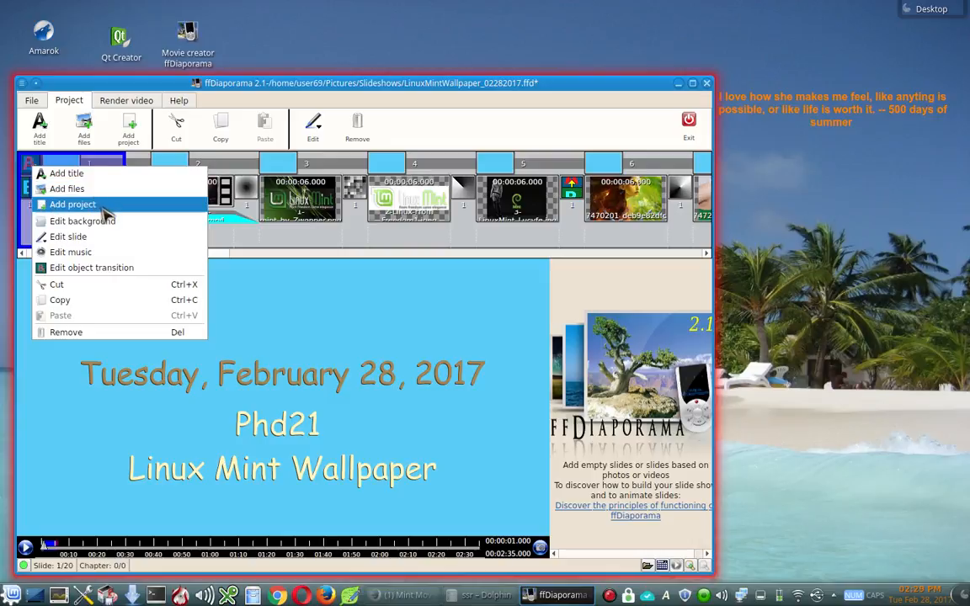
pyautogui.click(115, 255)
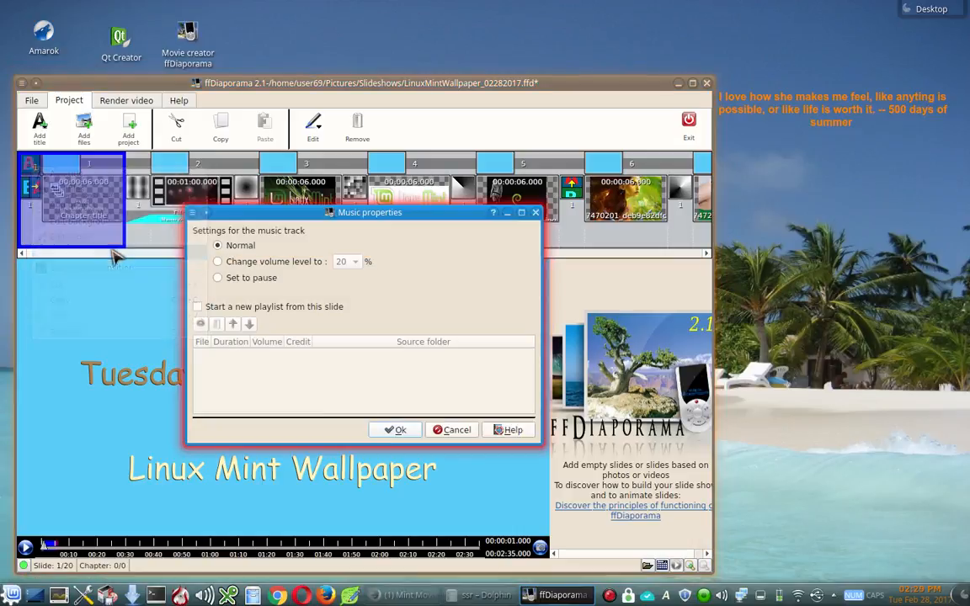
pyautogui.click(197, 306)
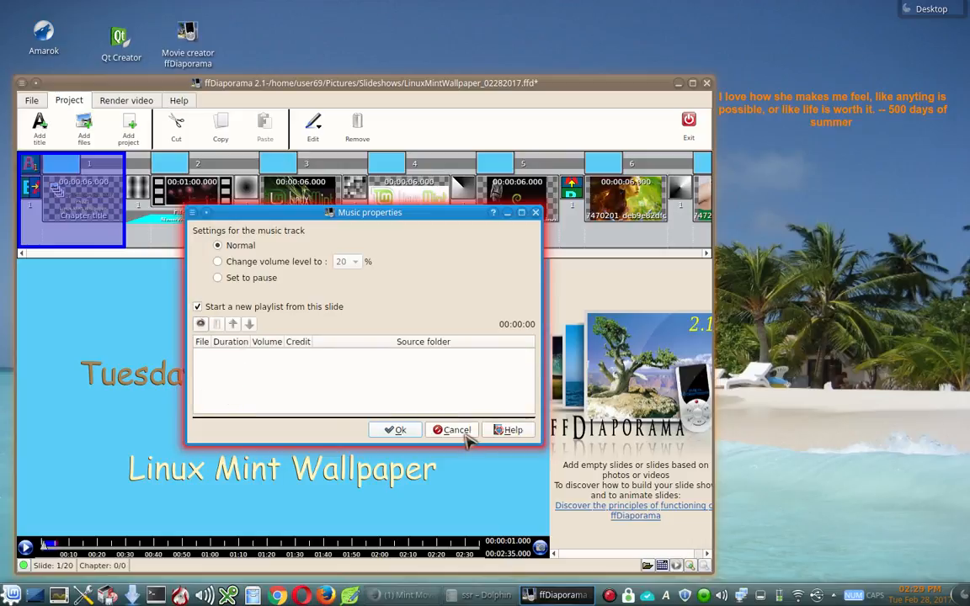
pyautogui.click(201, 324)
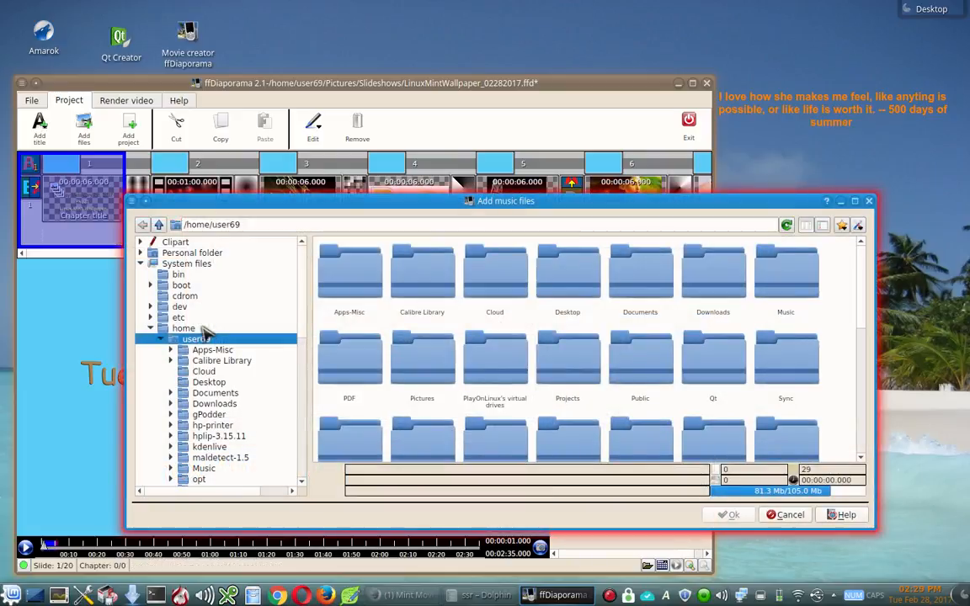
# Add "Dave Koz_winelight.mp3" from the Pictures/Slideshows/Music folder to the playlist and apply the music settings.
pyautogui.scroll(-3, 238, 405)
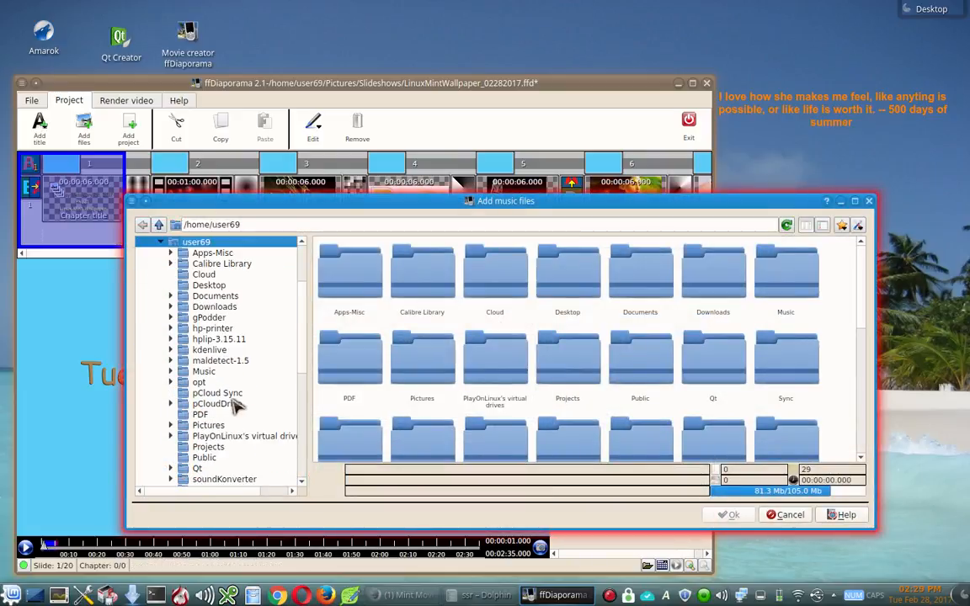
pyautogui.click(177, 425)
pyautogui.scroll(-3, 265, 344)
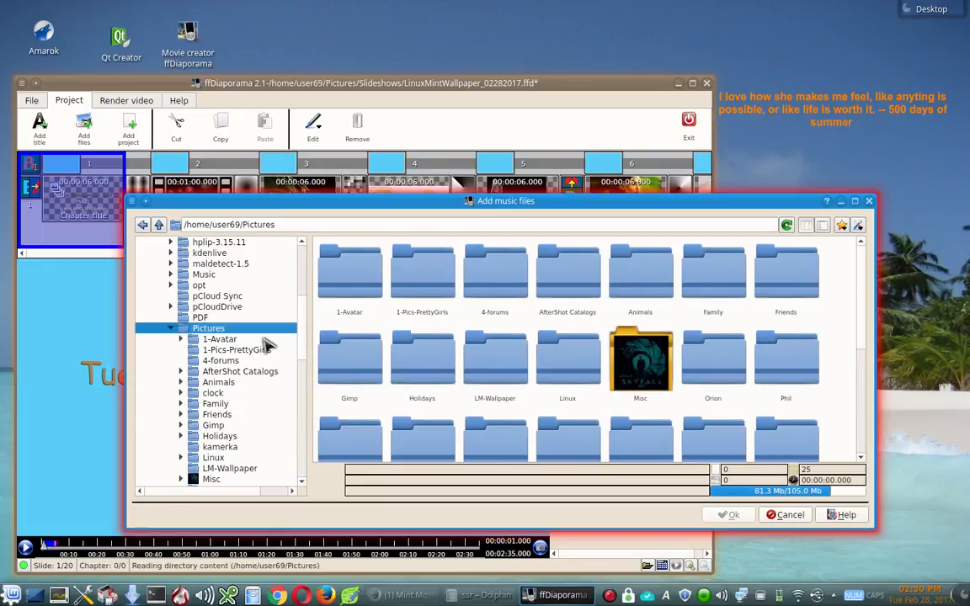
pyautogui.scroll(-5, 265, 343)
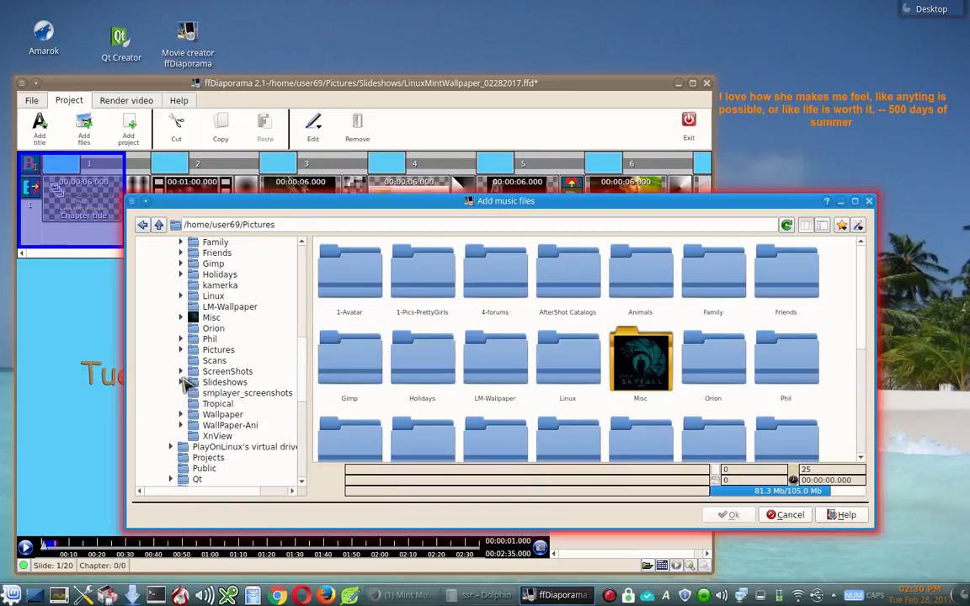
pyautogui.click(185, 381)
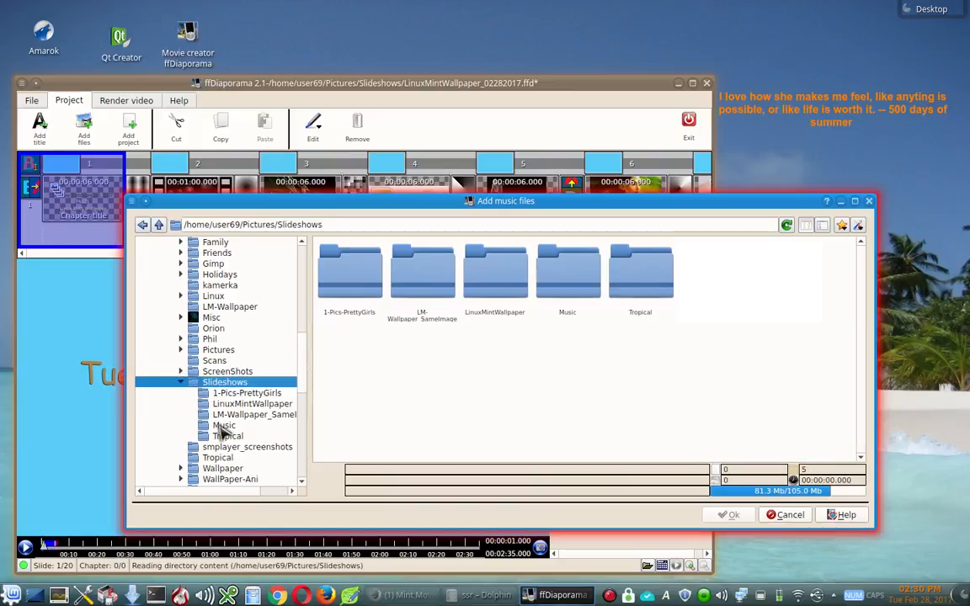
pyautogui.click(223, 426)
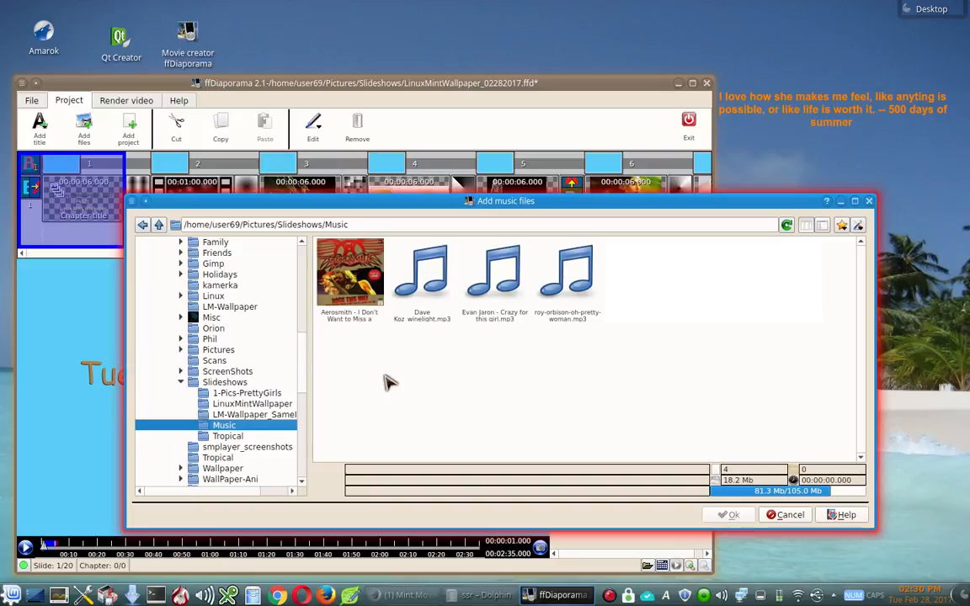
pyautogui.click(421, 324)
pyautogui.click(729, 514)
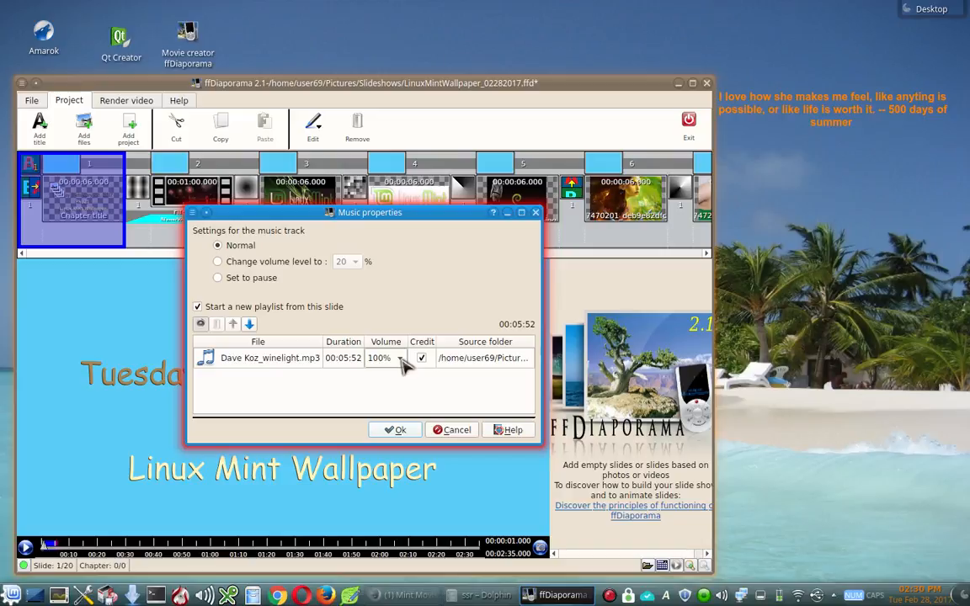
pyautogui.click(395, 430)
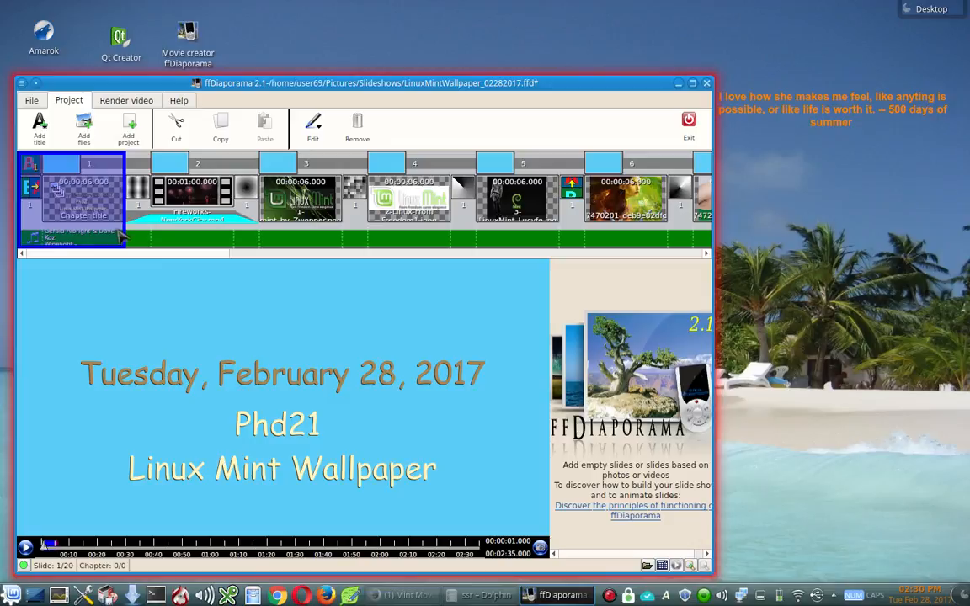
pyautogui.click(165, 194)
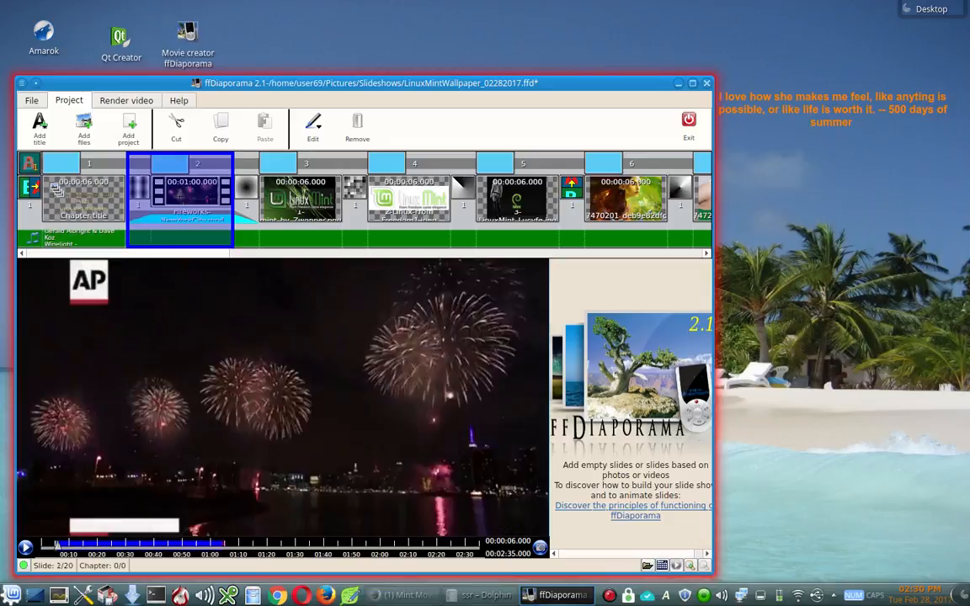
pyautogui.click(81, 183)
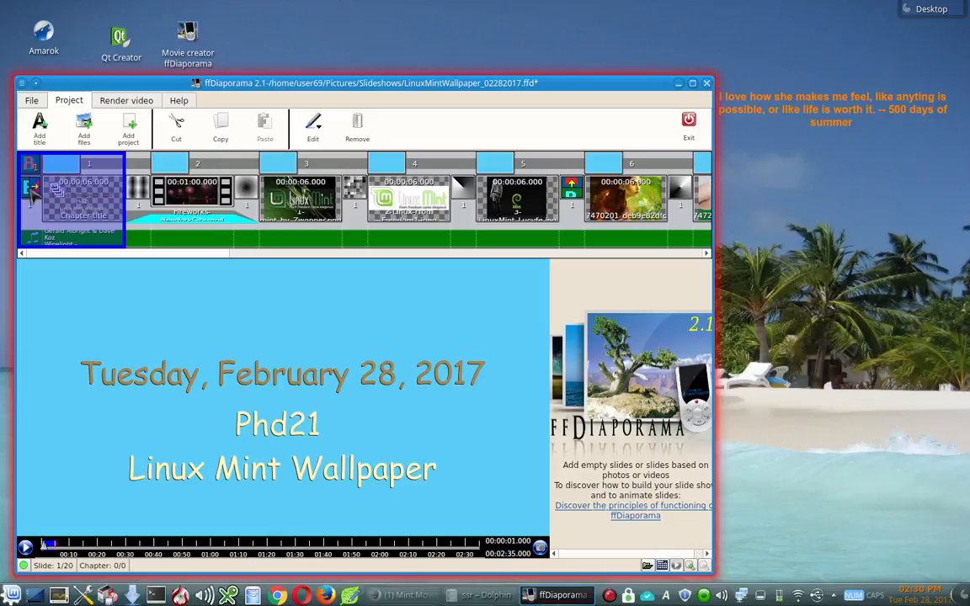
pyautogui.doubleClick(31, 190)
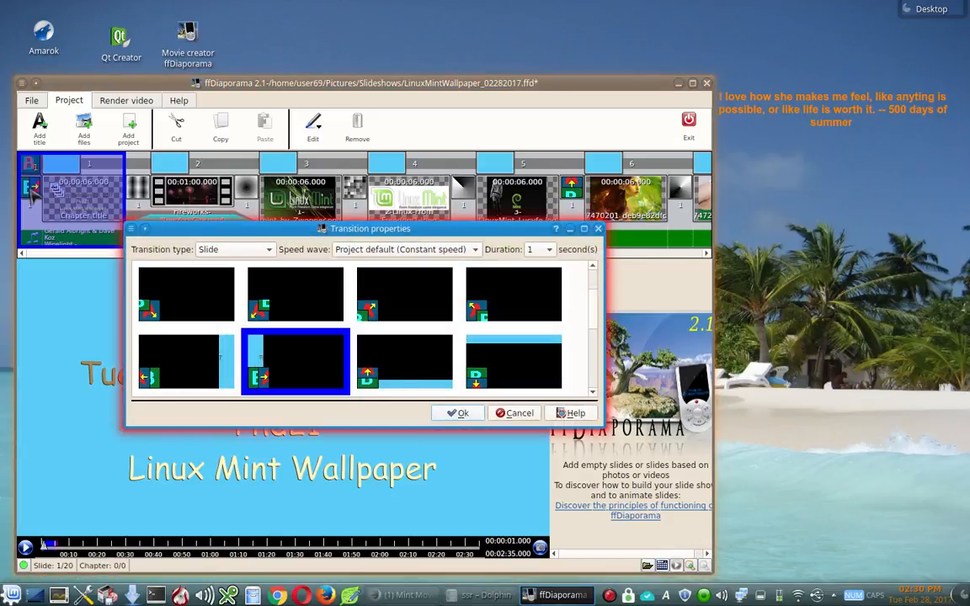
pyautogui.click(517, 414)
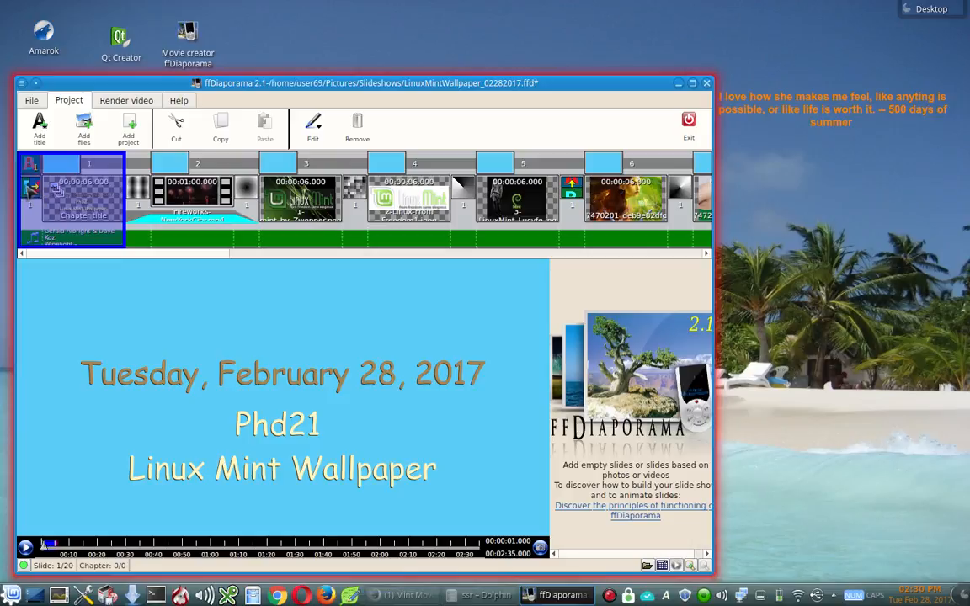
# Change the first slide's transition type to Push, keeping the first variant, after trying Zoom in the enlarged transition properties.
pyautogui.doubleClick(29, 186)
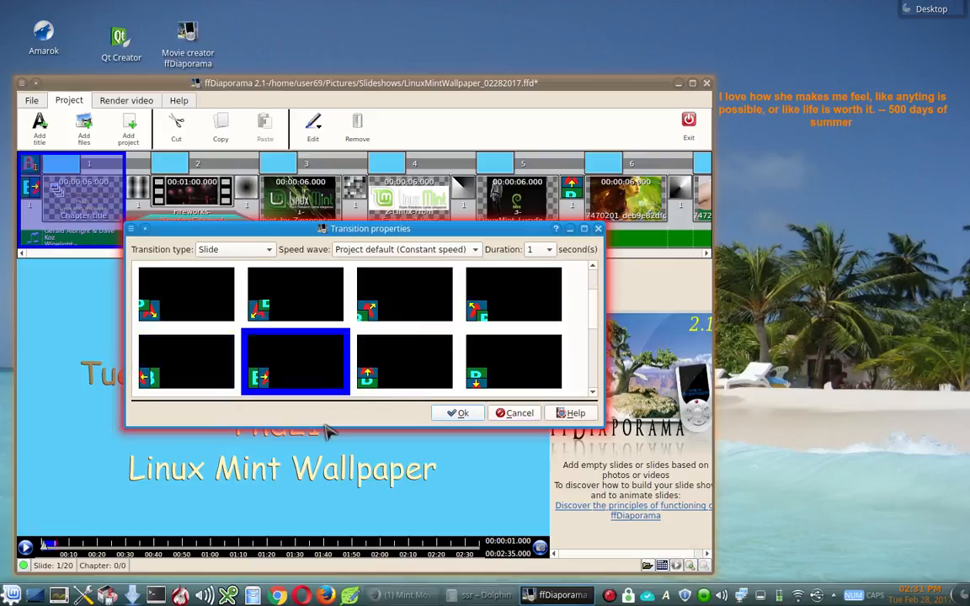
pyautogui.moveTo(324, 428); pyautogui.dragTo(310, 506)
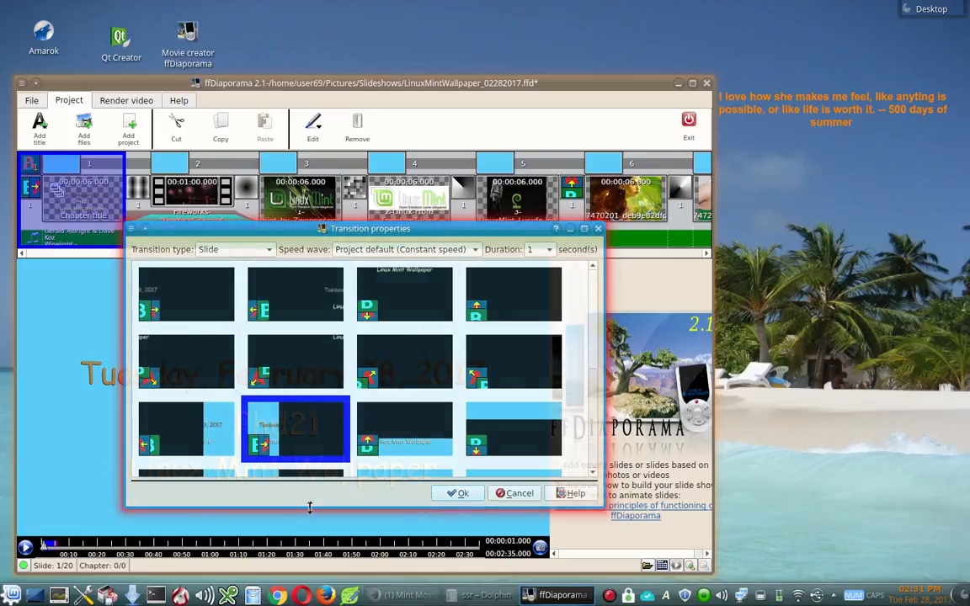
pyautogui.click(265, 252)
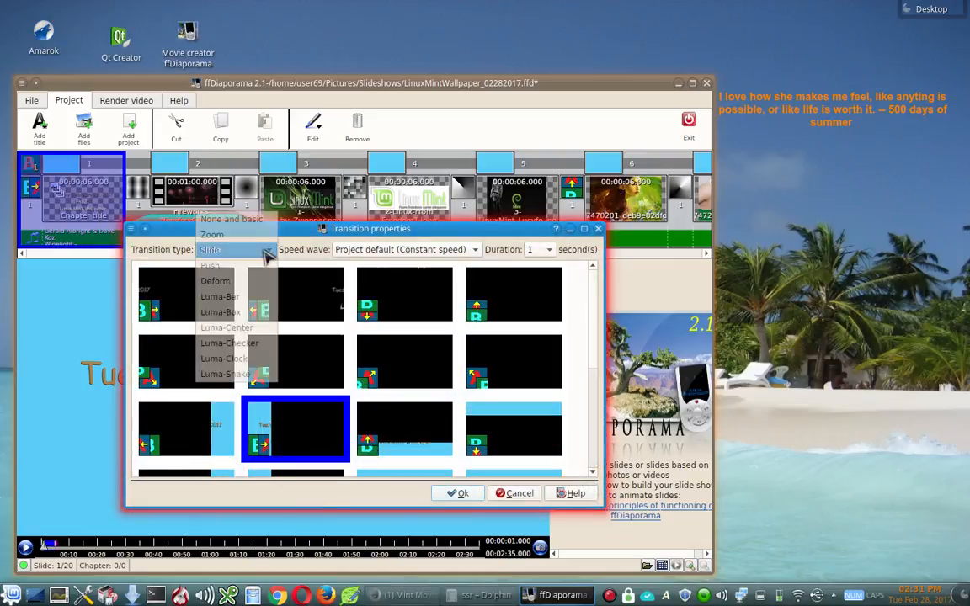
pyautogui.click(260, 221)
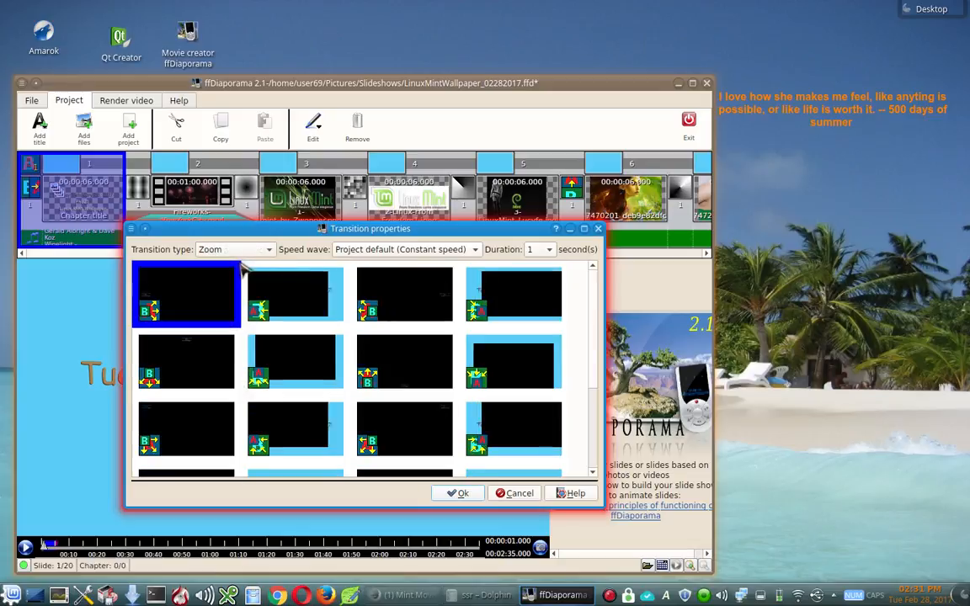
pyautogui.click(260, 255)
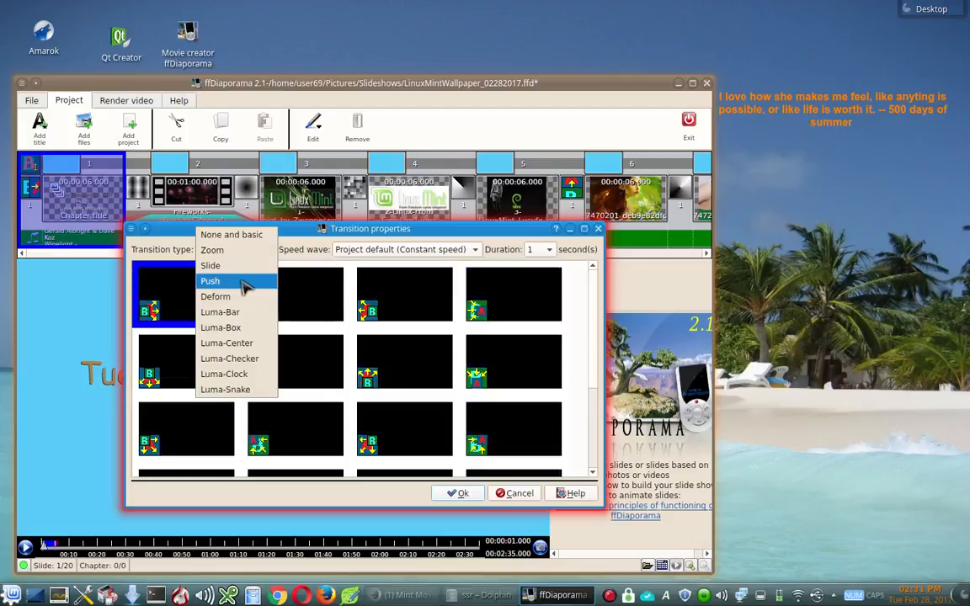
pyautogui.click(245, 287)
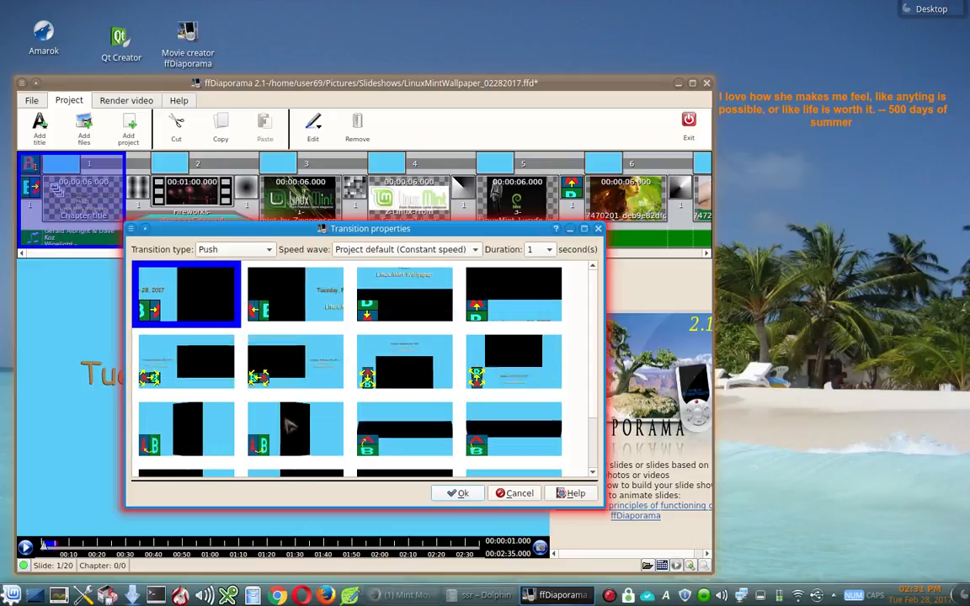
pyautogui.click(459, 493)
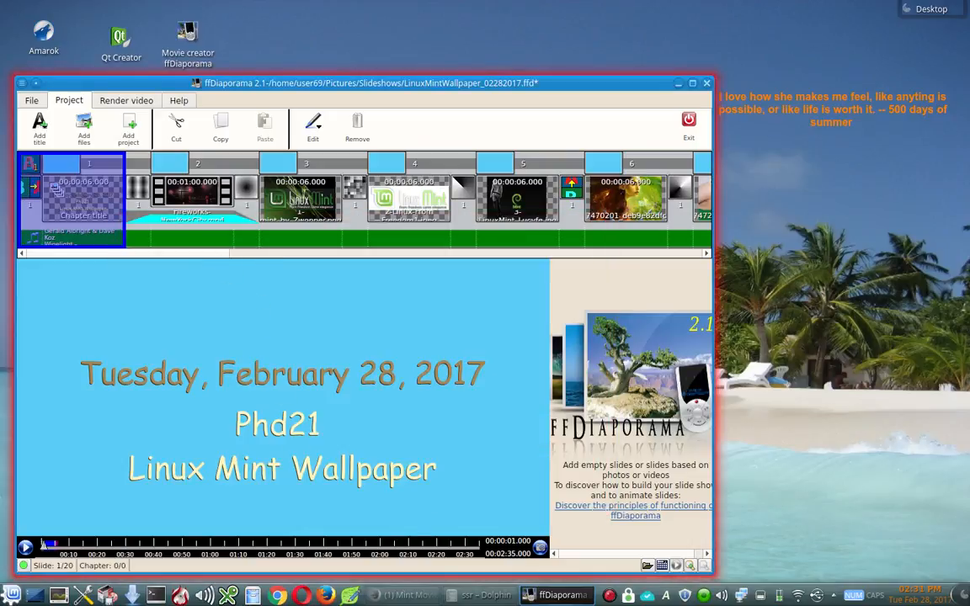
# Lower the music volume level to 20% for the fireworks video slide.
pyautogui.click(187, 198)
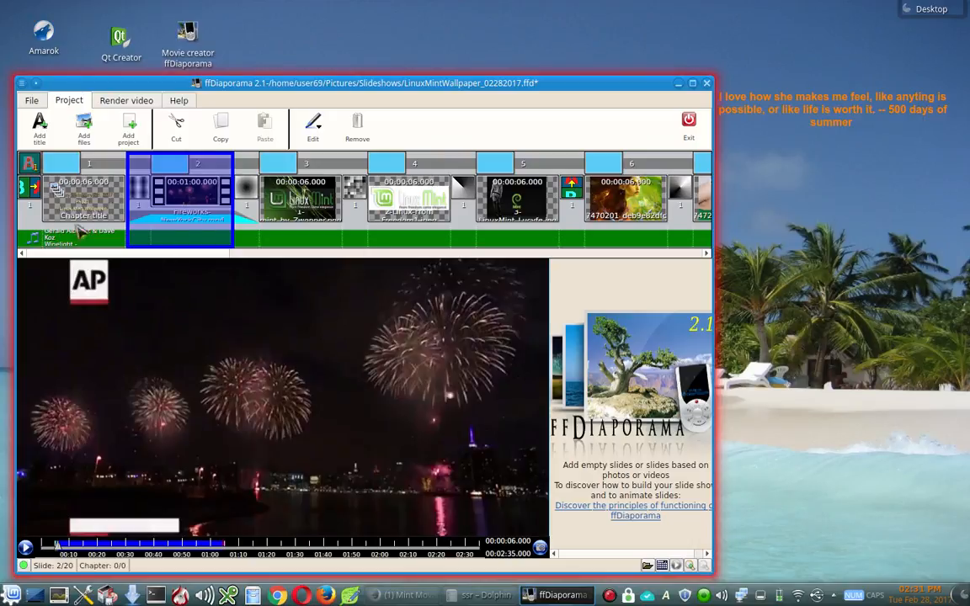
pyautogui.rightClick(167, 234)
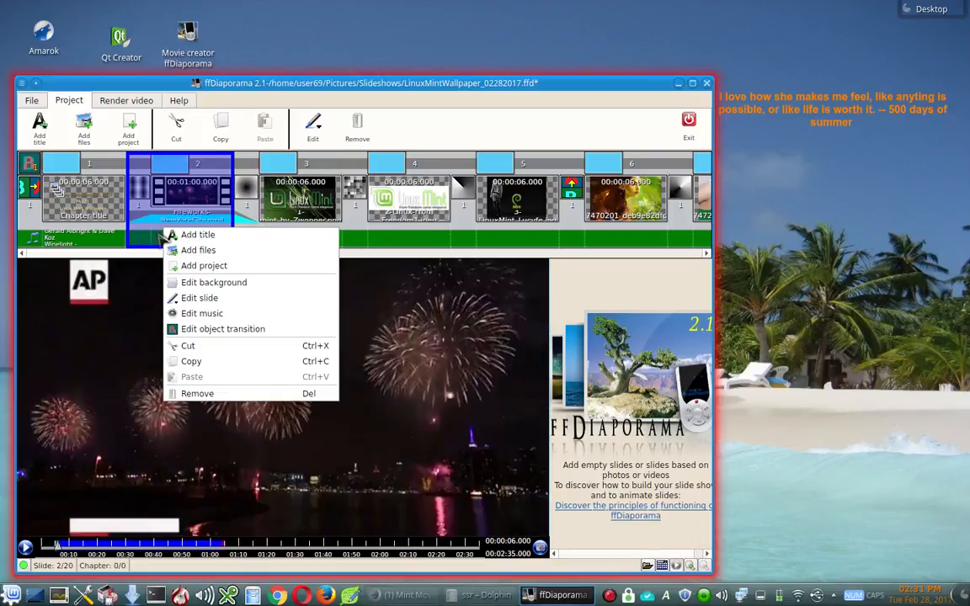
pyautogui.click(149, 234)
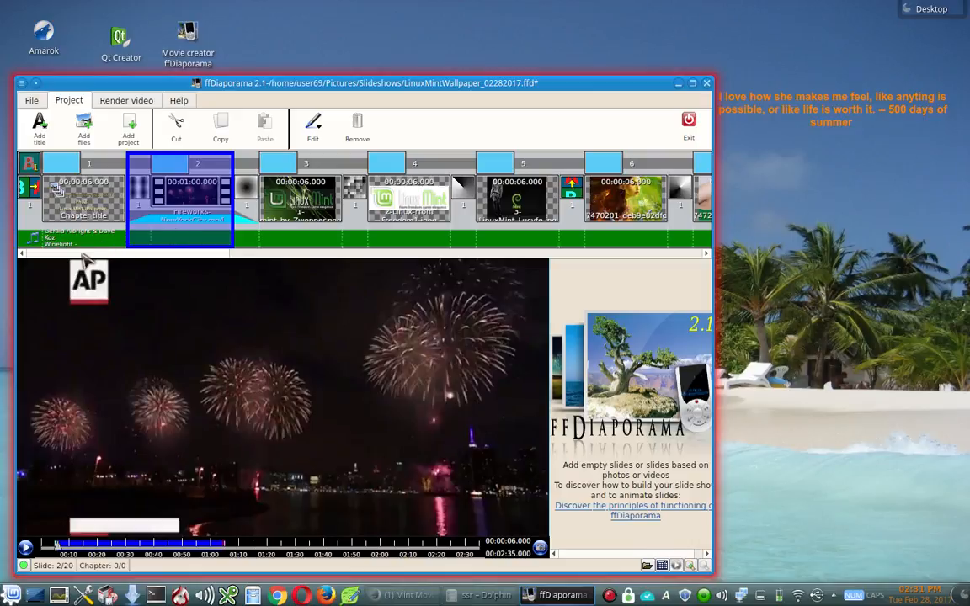
pyautogui.rightClick(160, 228)
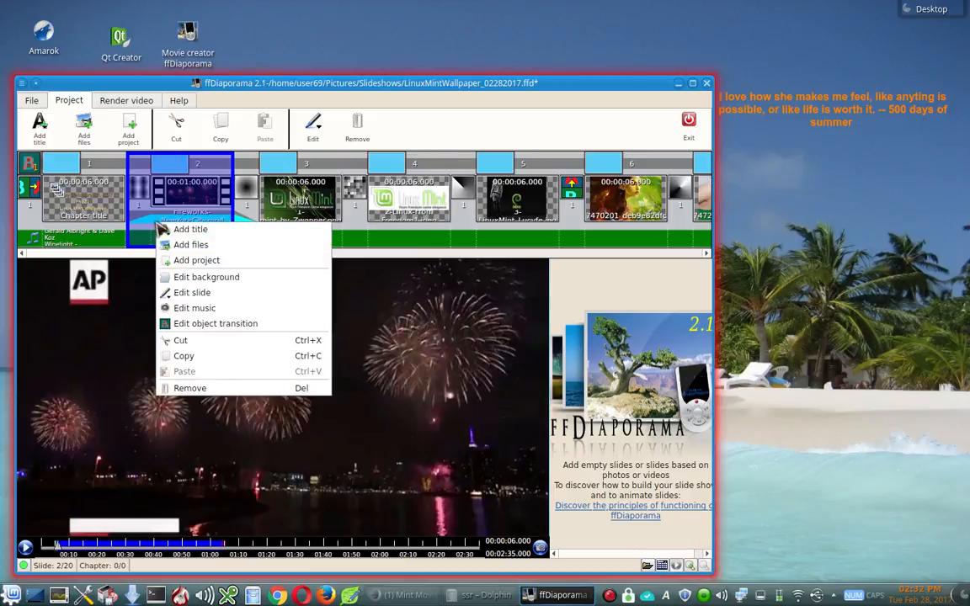
pyautogui.click(180, 307)
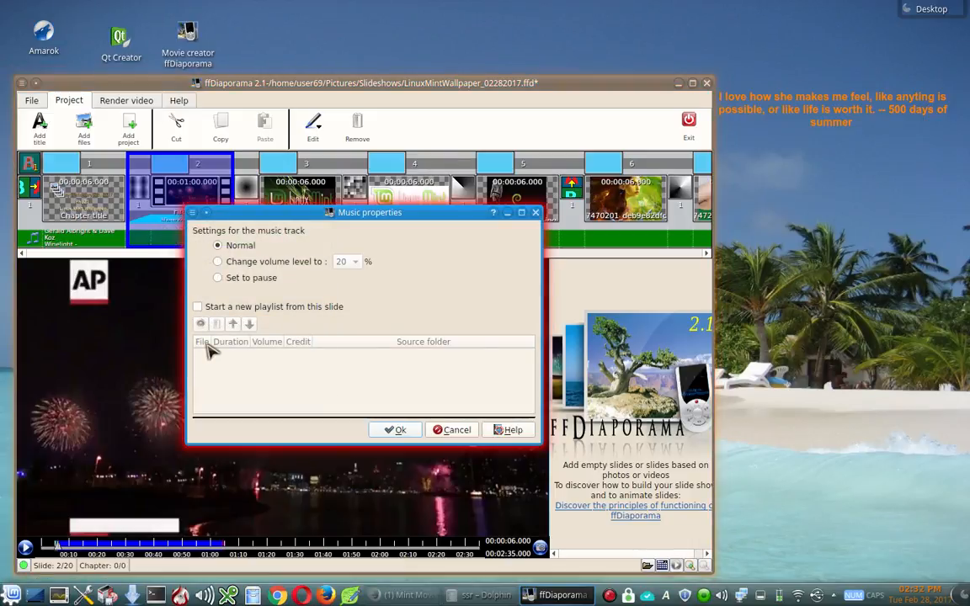
pyautogui.click(262, 264)
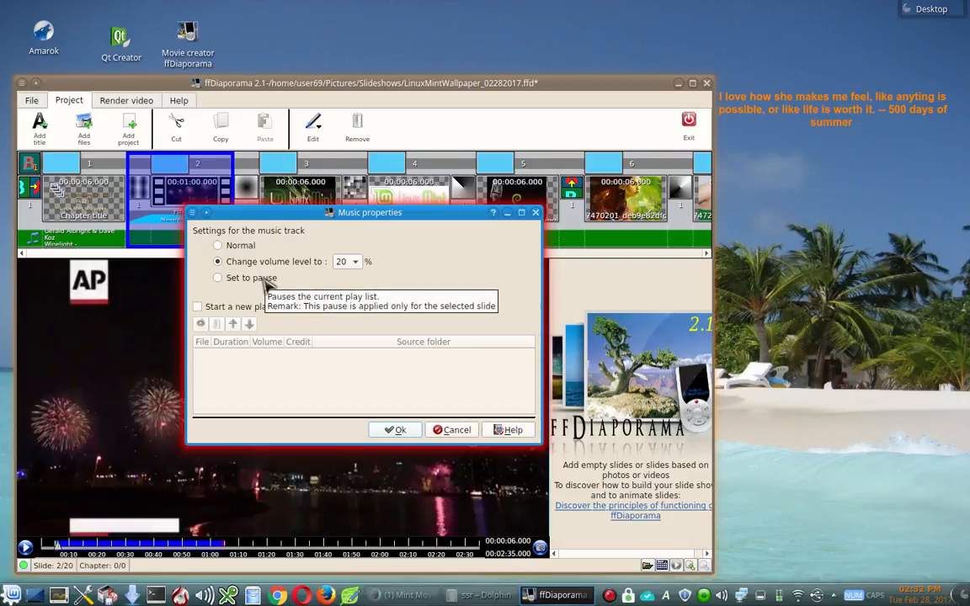
pyautogui.click(393, 431)
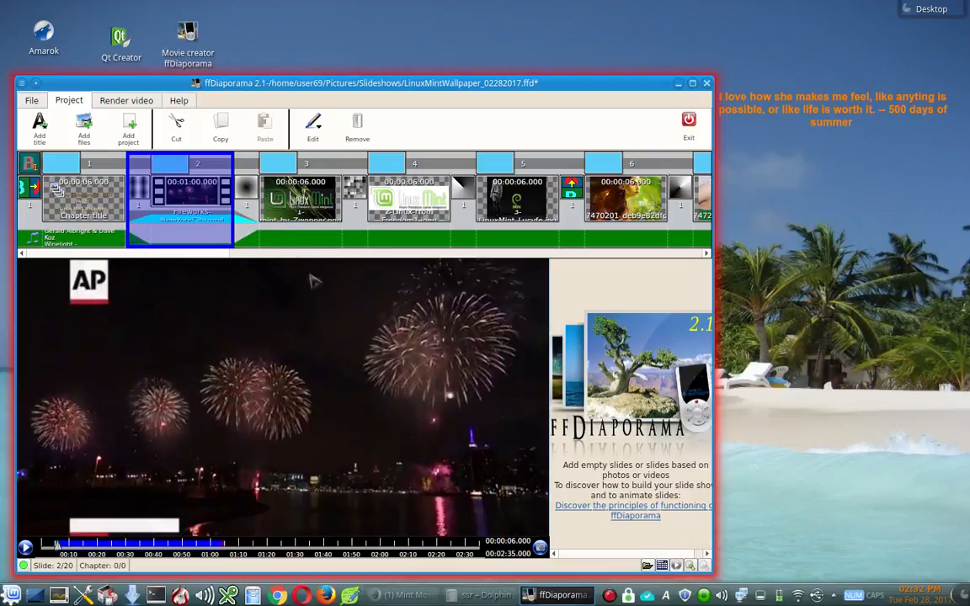
# Change the fireworks video slide's transition type to Slide, using the diagonal variant that moves toward the upper-left corner.
pyautogui.doubleClick(136, 191)
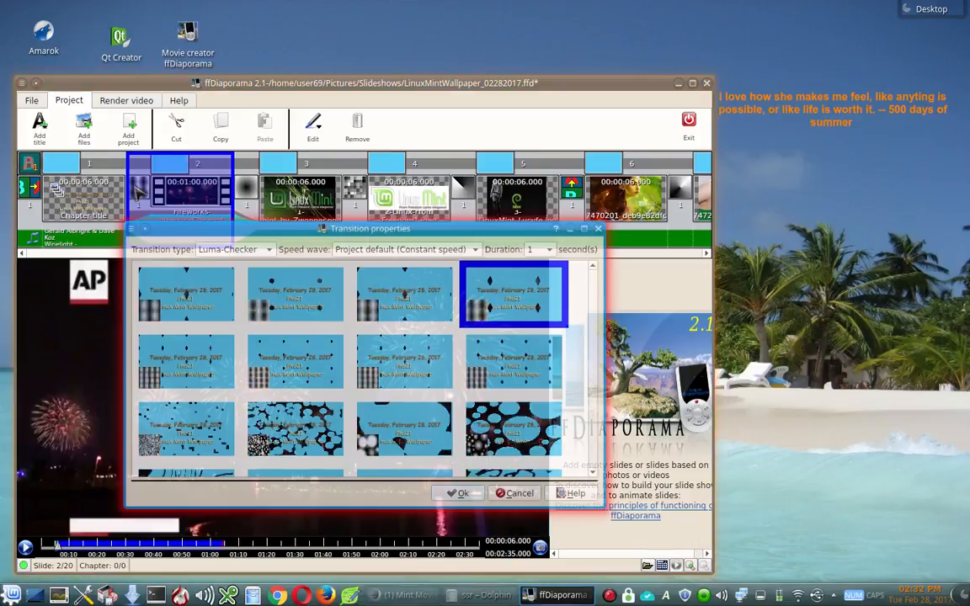
pyautogui.click(253, 250)
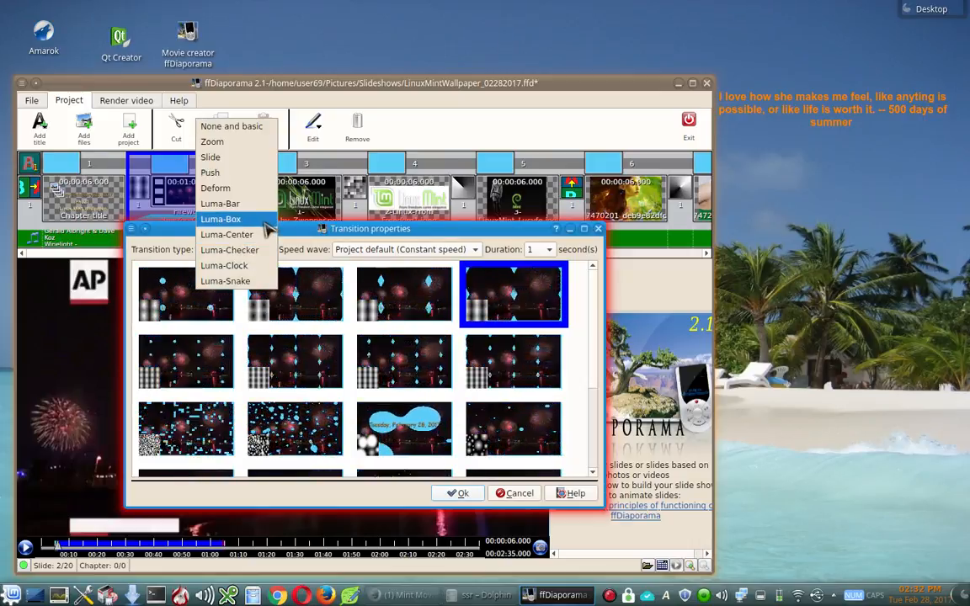
pyautogui.click(215, 157)
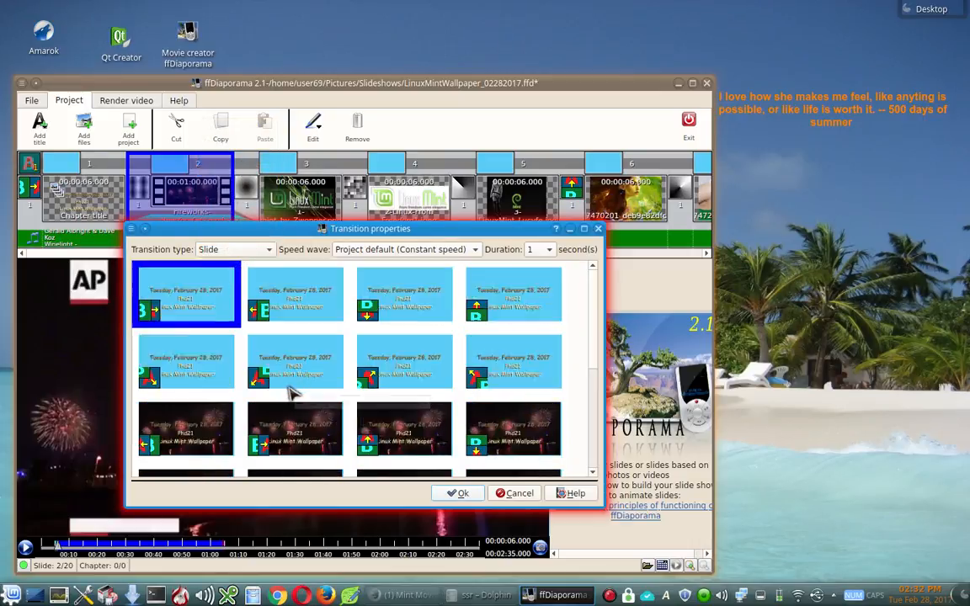
pyautogui.click(508, 377)
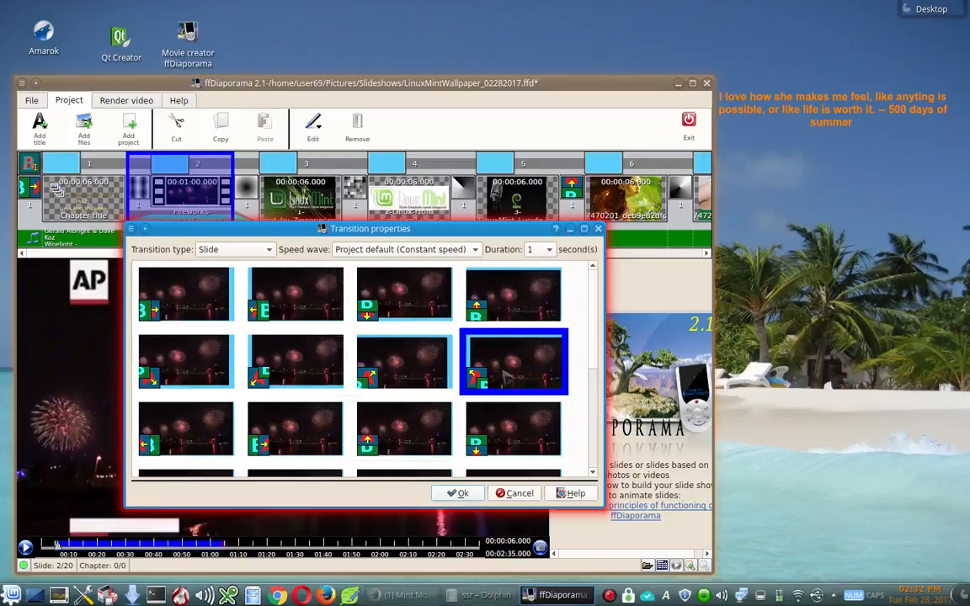
pyautogui.click(459, 494)
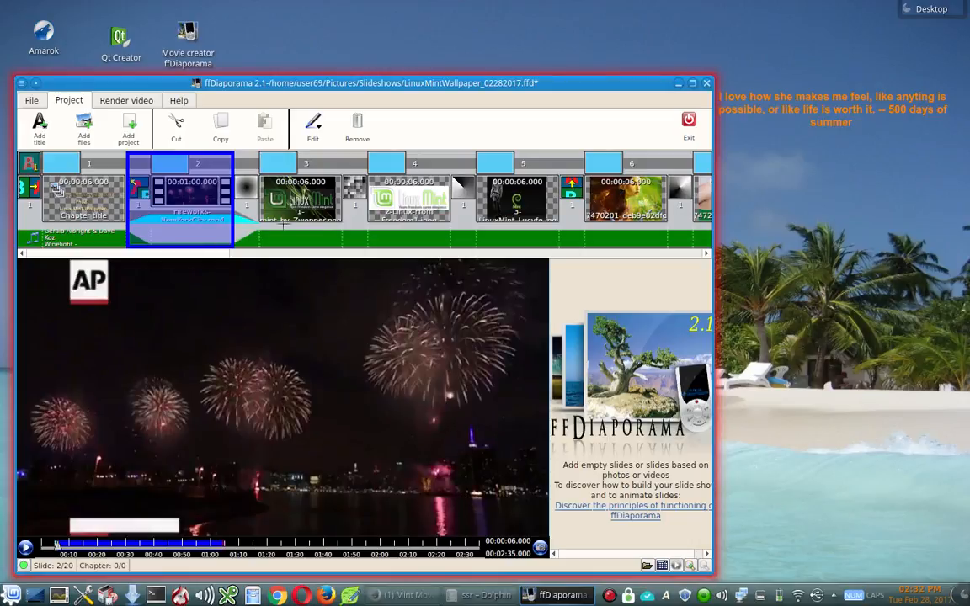
# Change the third slide's transition type to Luma-Clock and apply its second variant.
pyautogui.click(301, 217)
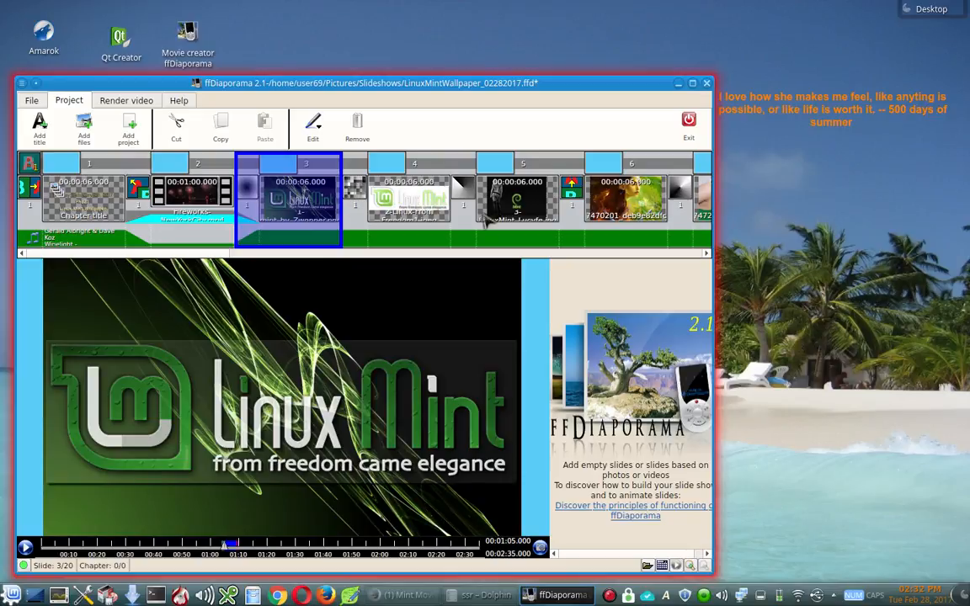
pyautogui.doubleClick(248, 195)
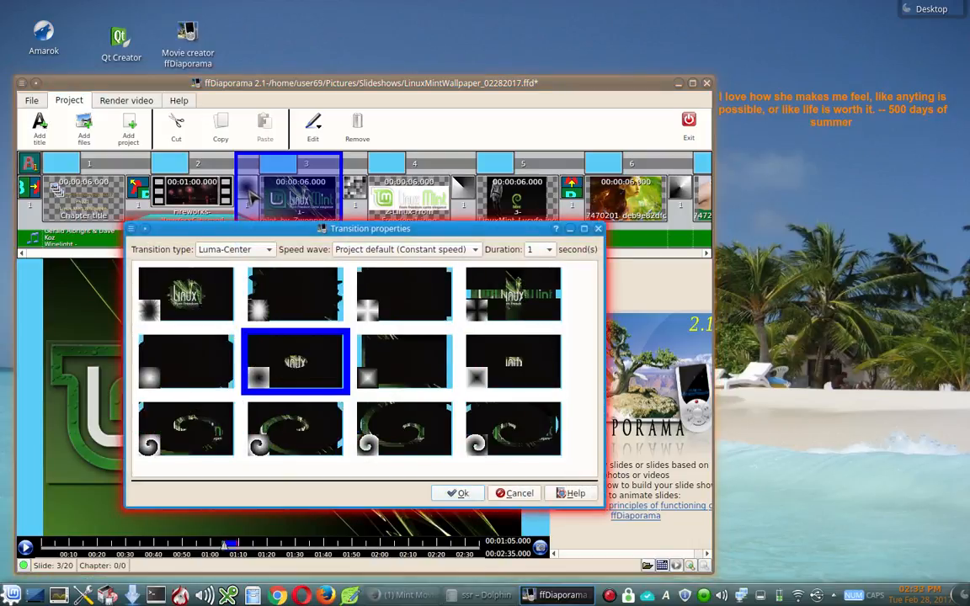
pyautogui.click(270, 250)
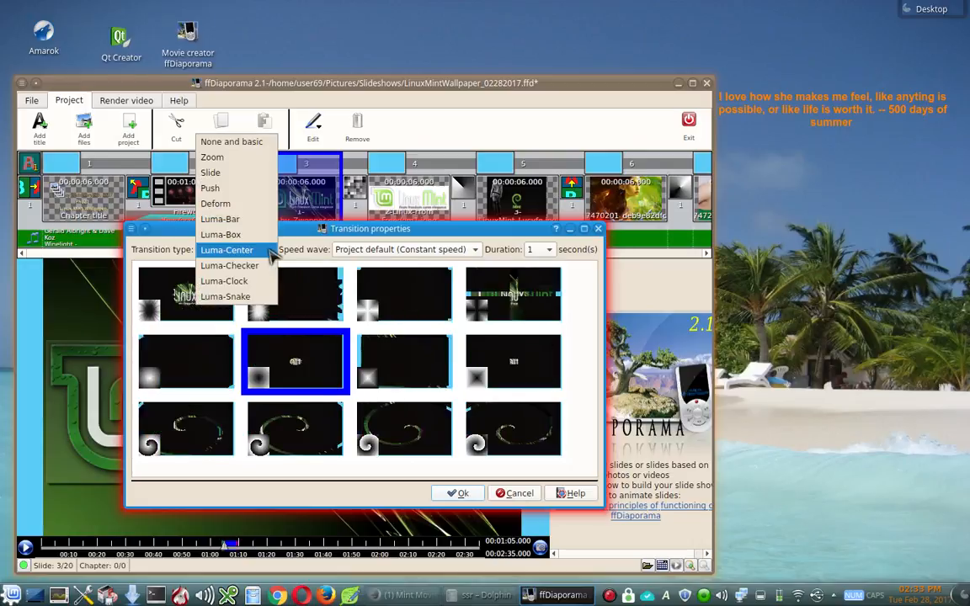
pyautogui.click(249, 283)
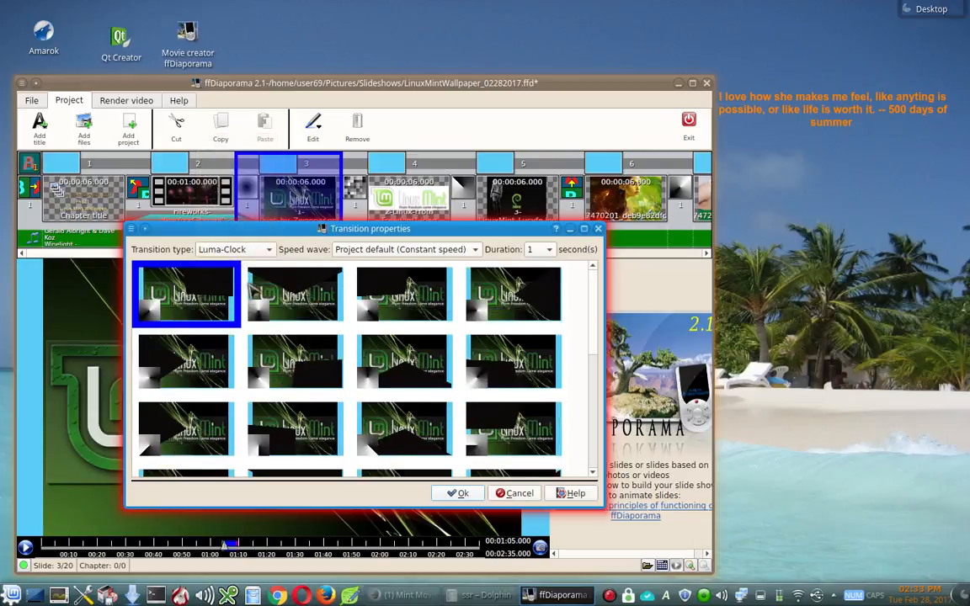
pyautogui.click(299, 311)
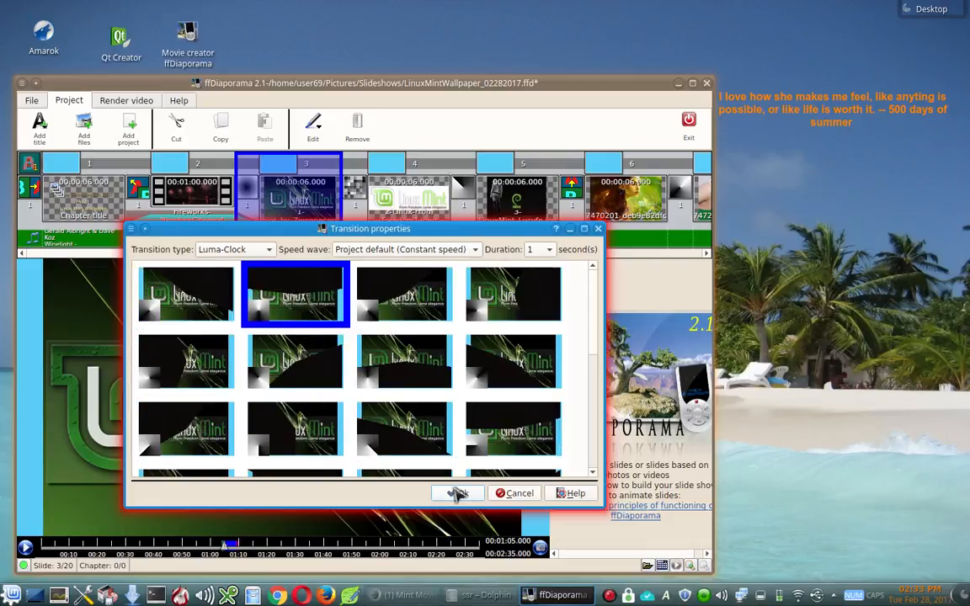
pyautogui.doubleClick(299, 310)
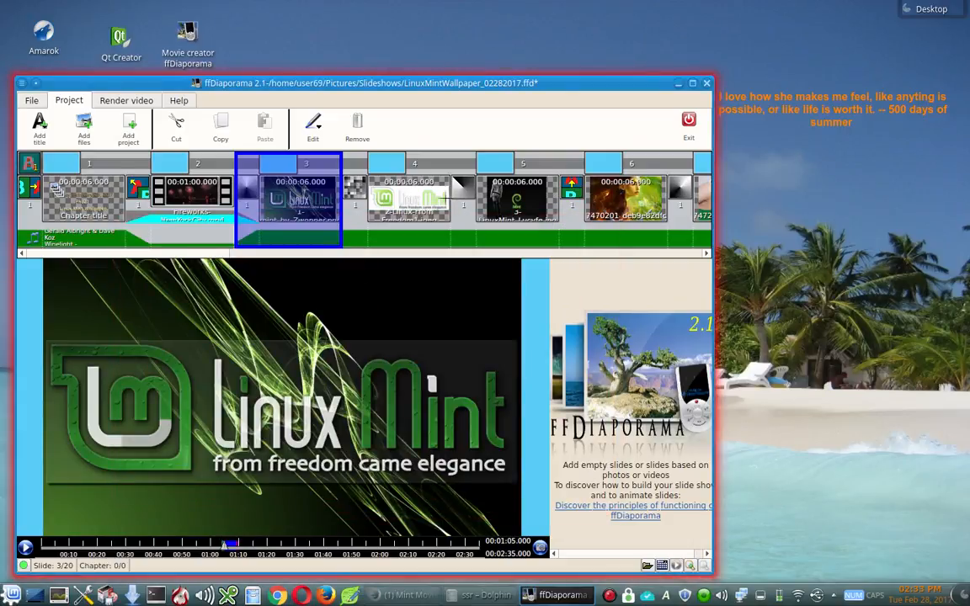
# Change the fourth slide's transition type to Luma-Bar and apply the variant with narrow vertical stripes.
pyautogui.click(404, 198)
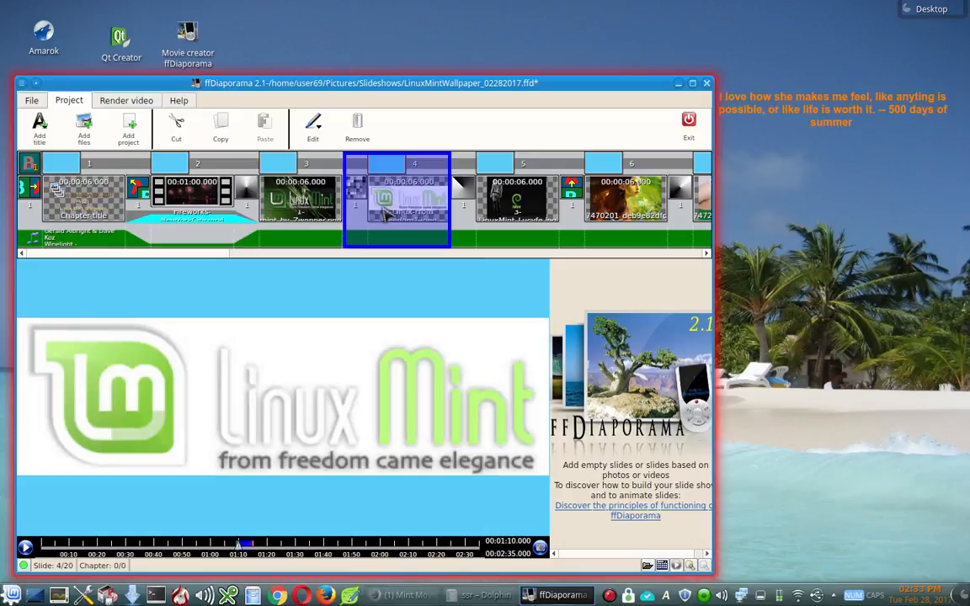
pyautogui.doubleClick(352, 190)
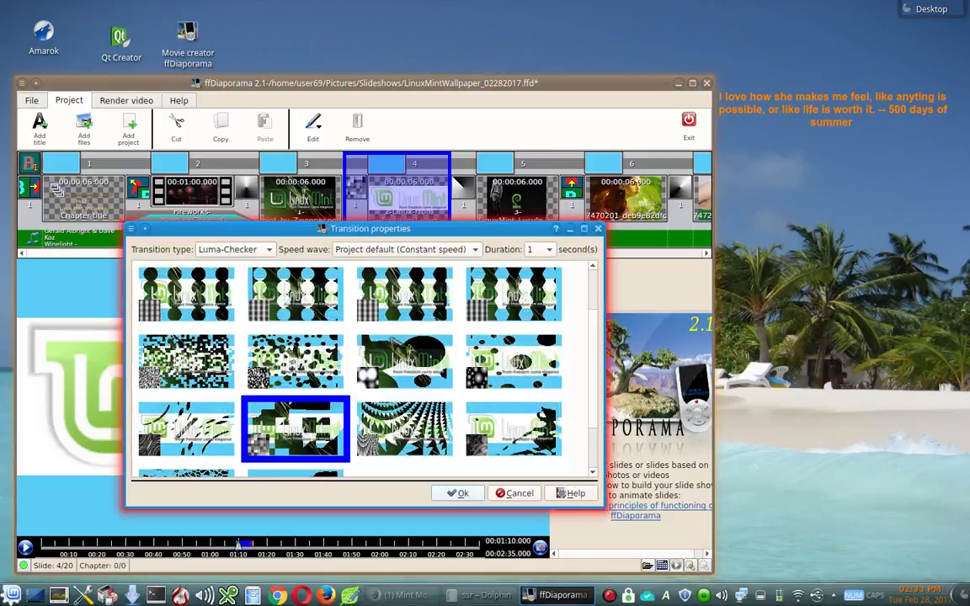
pyautogui.click(226, 249)
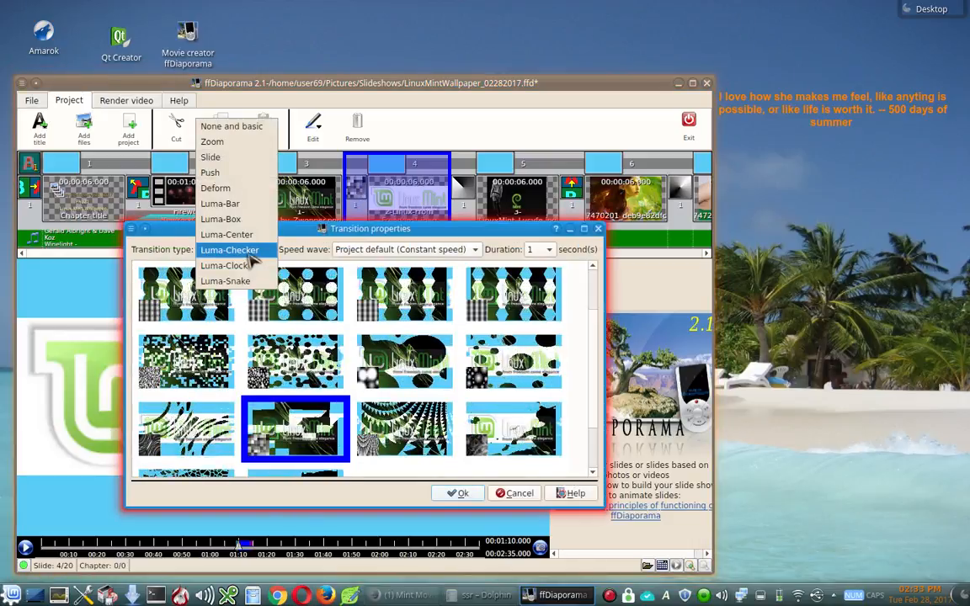
pyautogui.click(252, 206)
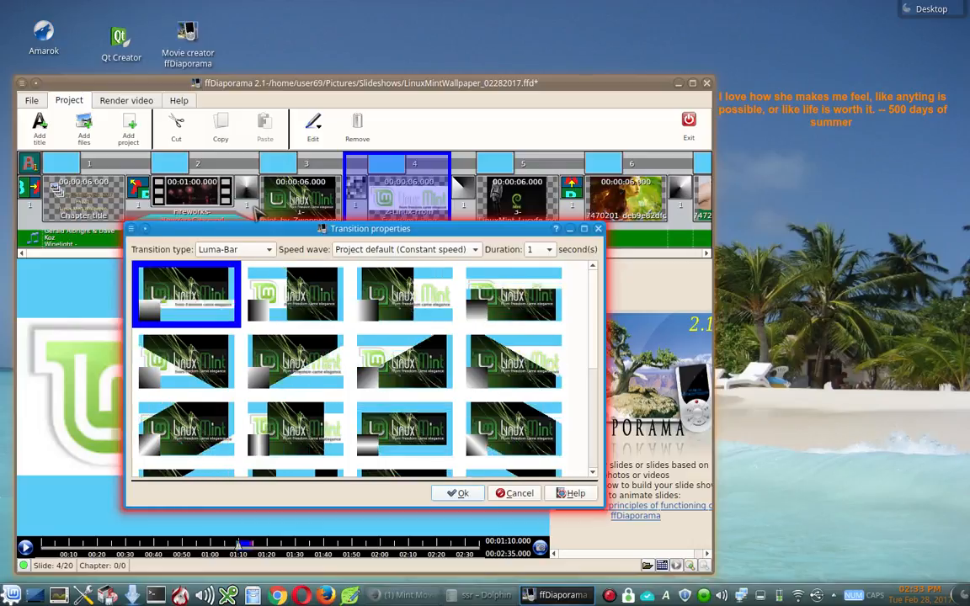
pyautogui.scroll(-3, 292, 319)
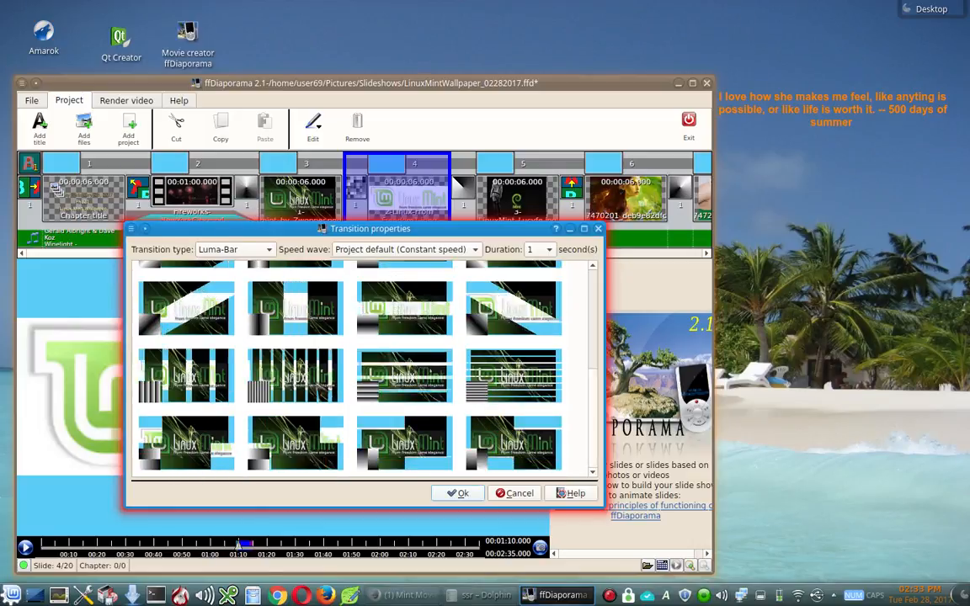
pyautogui.click(320, 383)
pyautogui.click(459, 494)
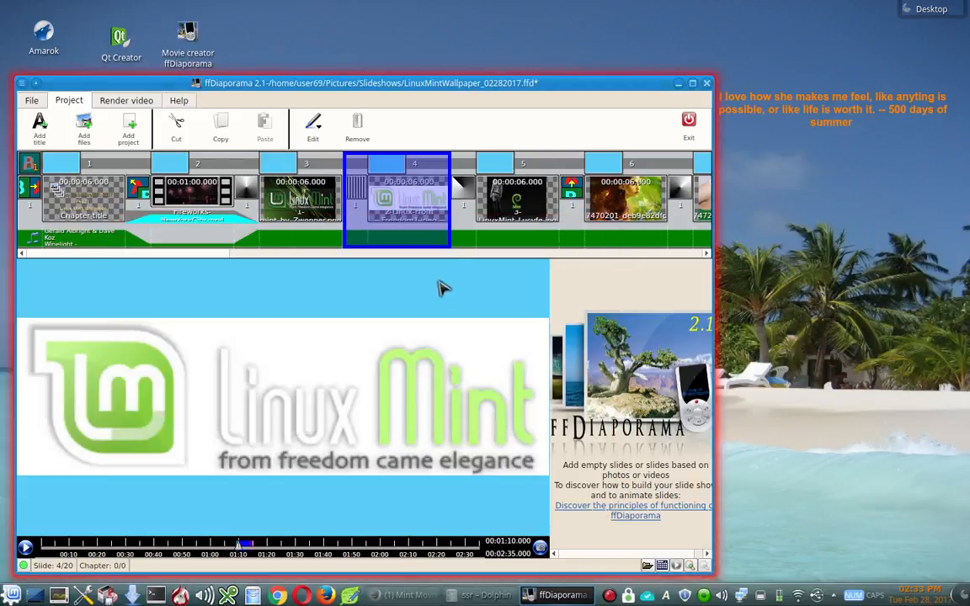
# Review the fifth slide's transition properties and close them without changing anything.
pyautogui.click(539, 214)
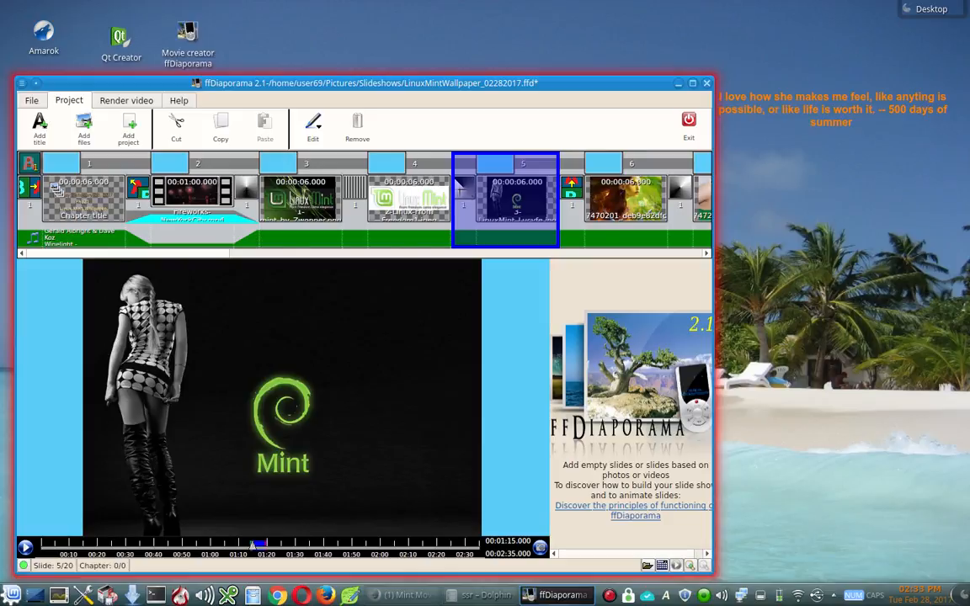
pyautogui.doubleClick(461, 195)
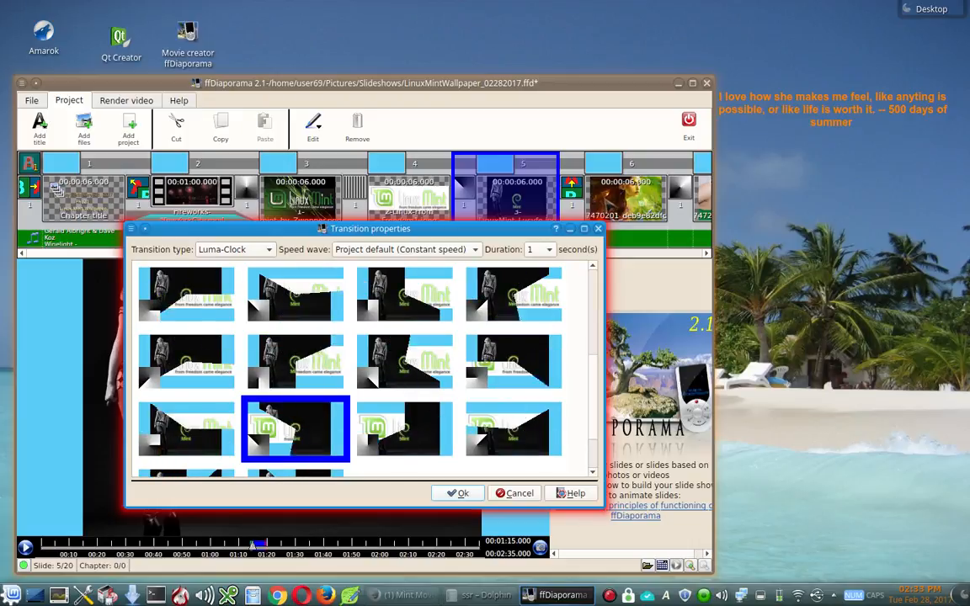
pyautogui.click(515, 493)
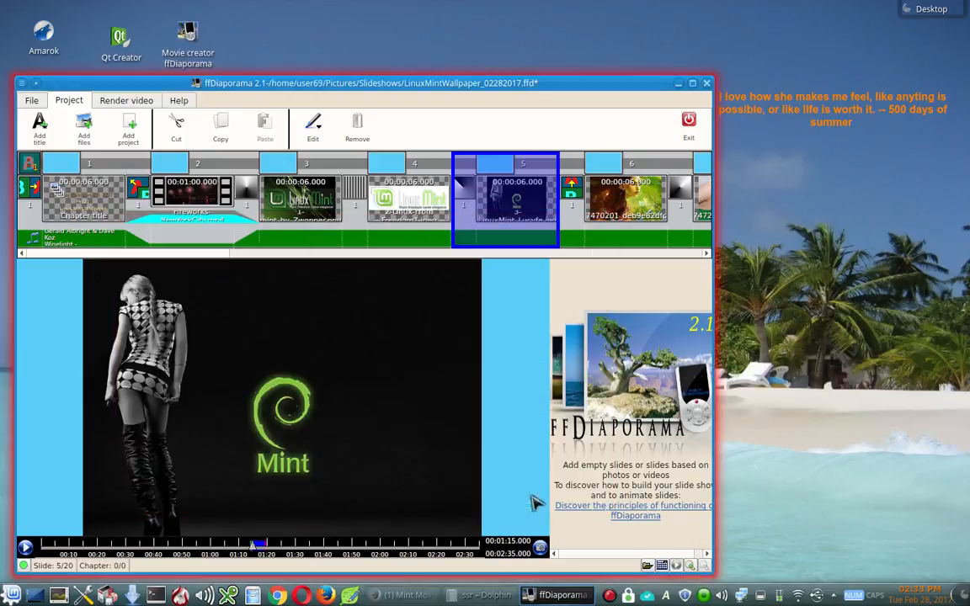
# Review the image size options in the sixth slide's properties, keeping Full screen size.
pyautogui.doubleClick(626, 209)
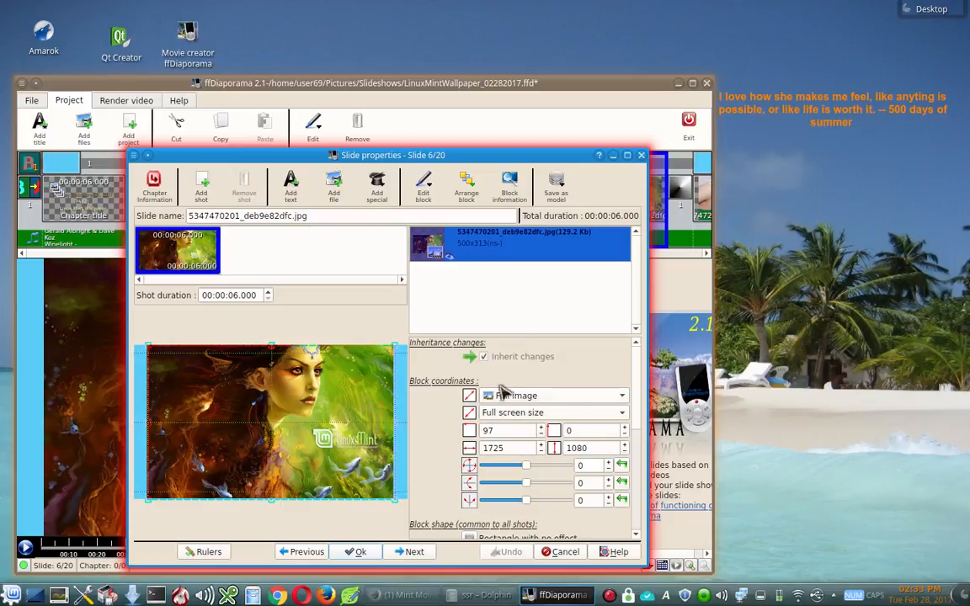
pyautogui.click(598, 412)
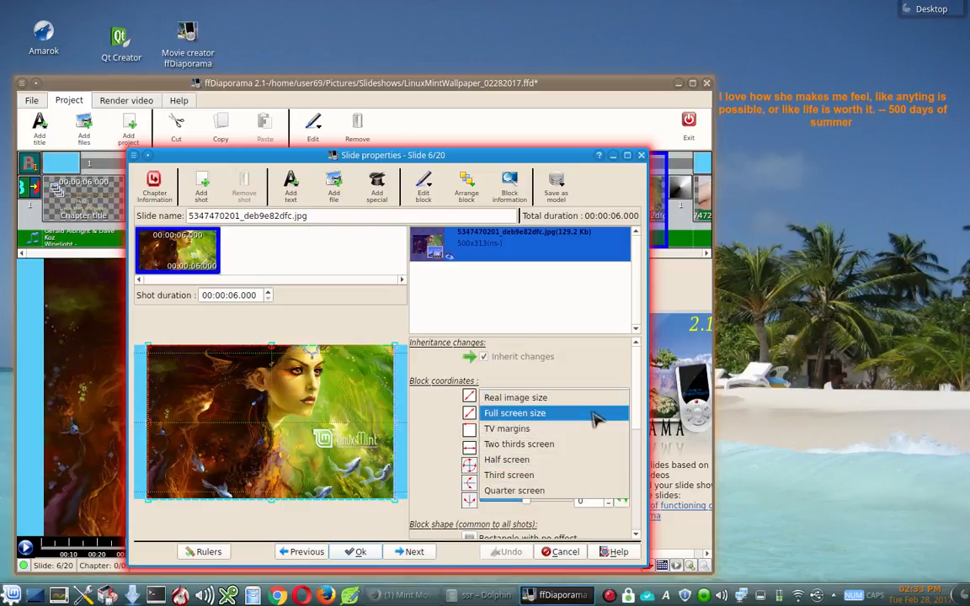
pyautogui.click(536, 414)
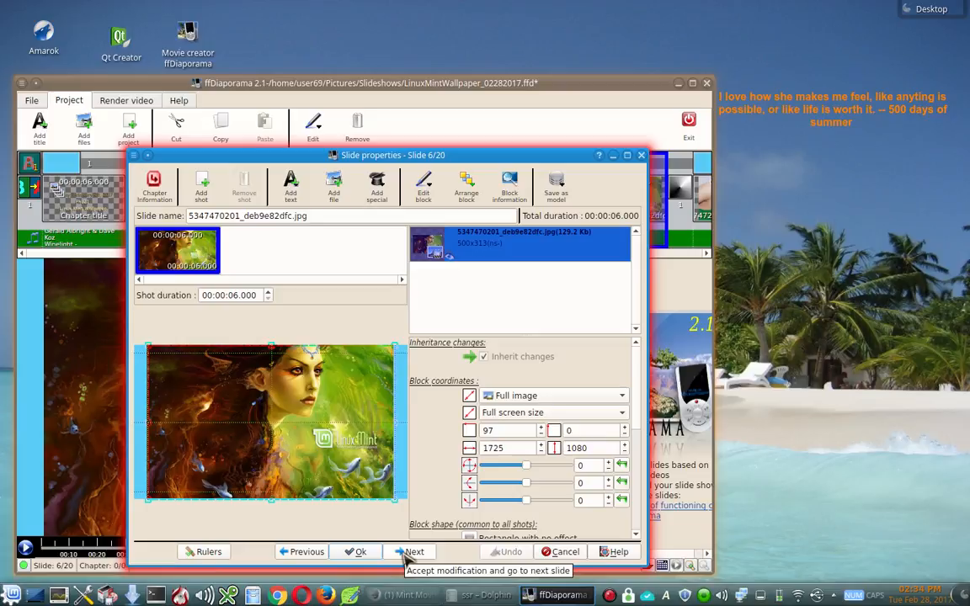
pyautogui.click(357, 552)
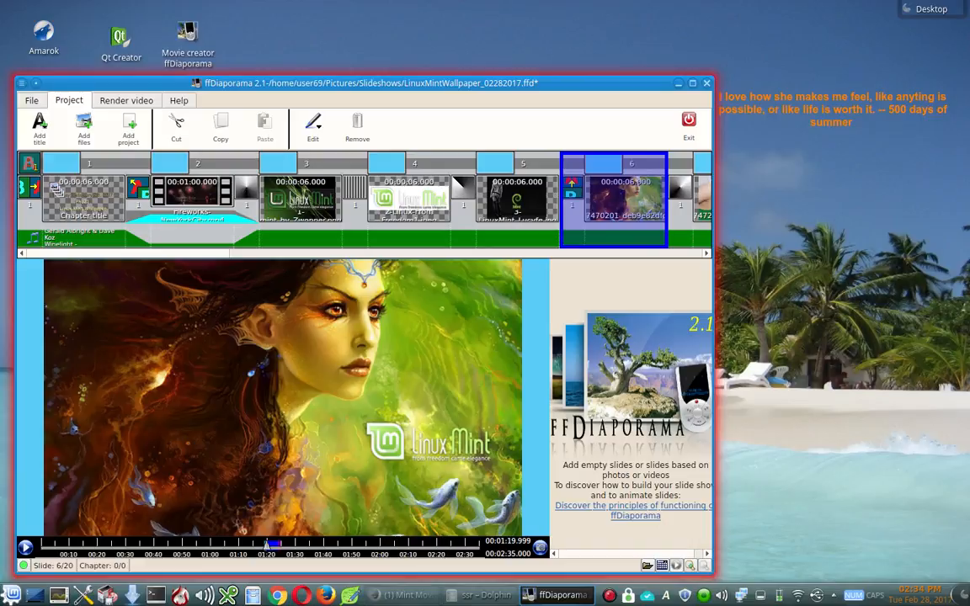
# Set the fireworks video slide's vertical text animation offset to -6% and keep its block animation type at None.
pyautogui.doubleClick(192, 198)
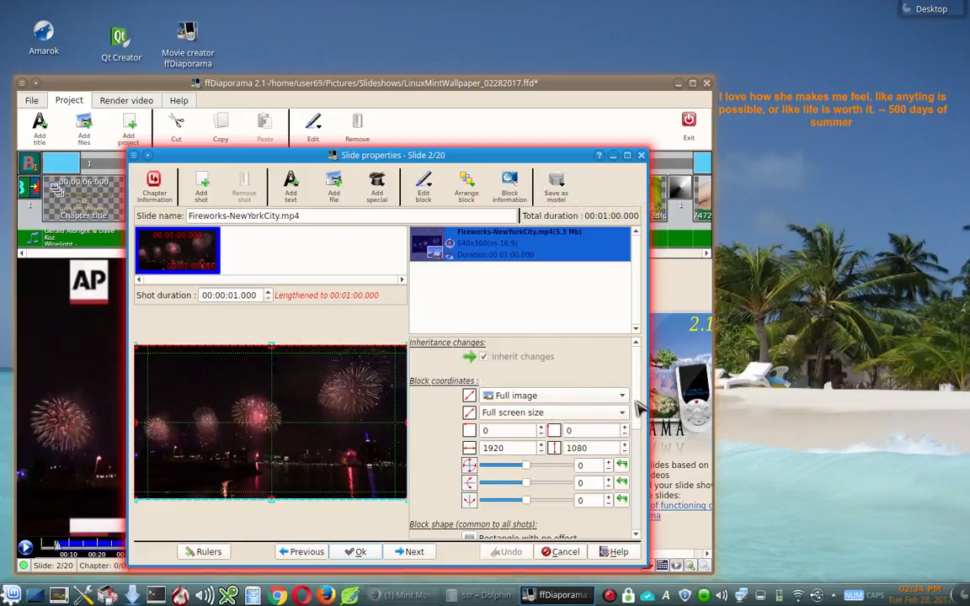
pyautogui.scroll(-5, 619, 383)
pyautogui.scroll(-1, 639, 408)
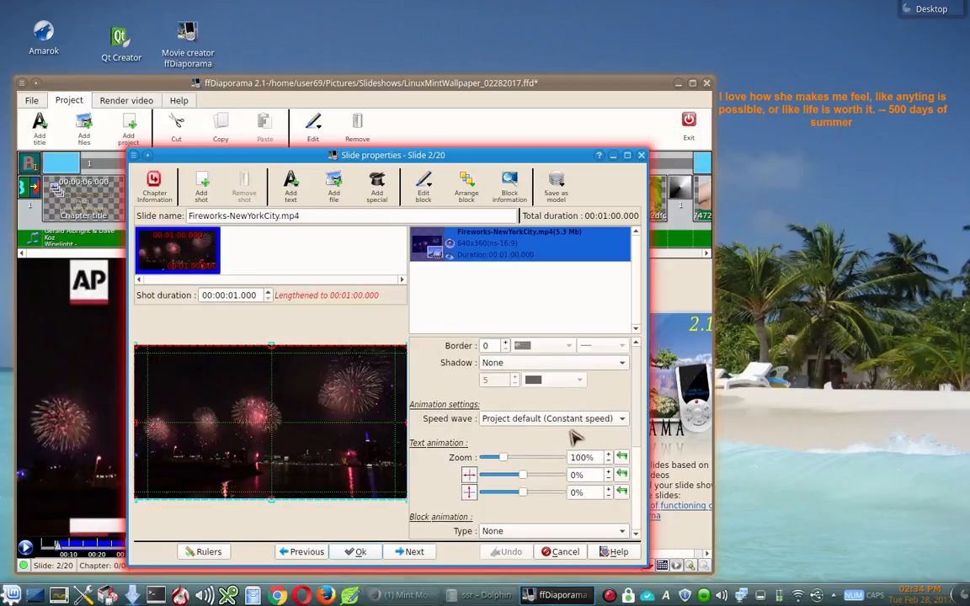
pyautogui.scroll(-2, 537, 500)
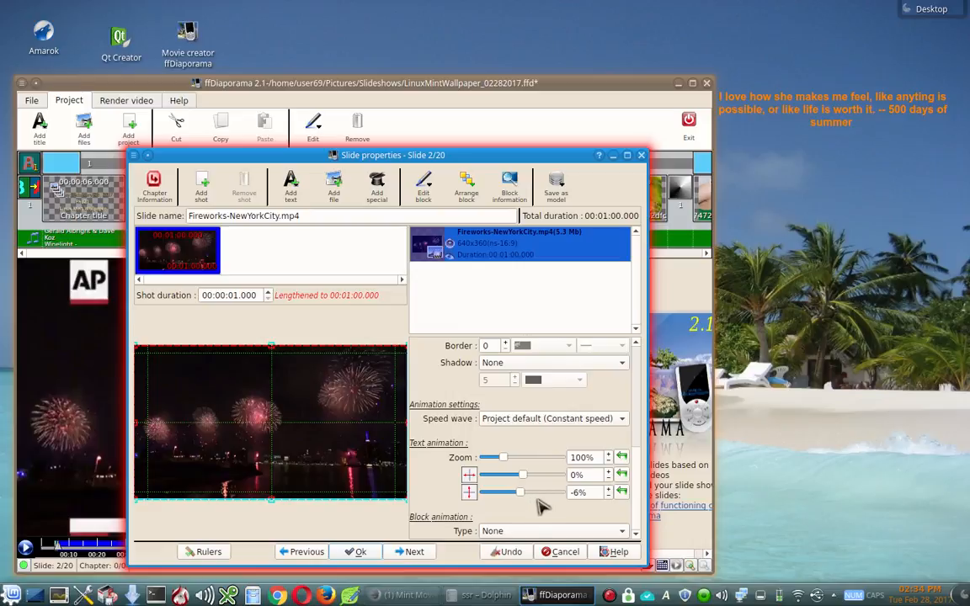
pyautogui.click(624, 534)
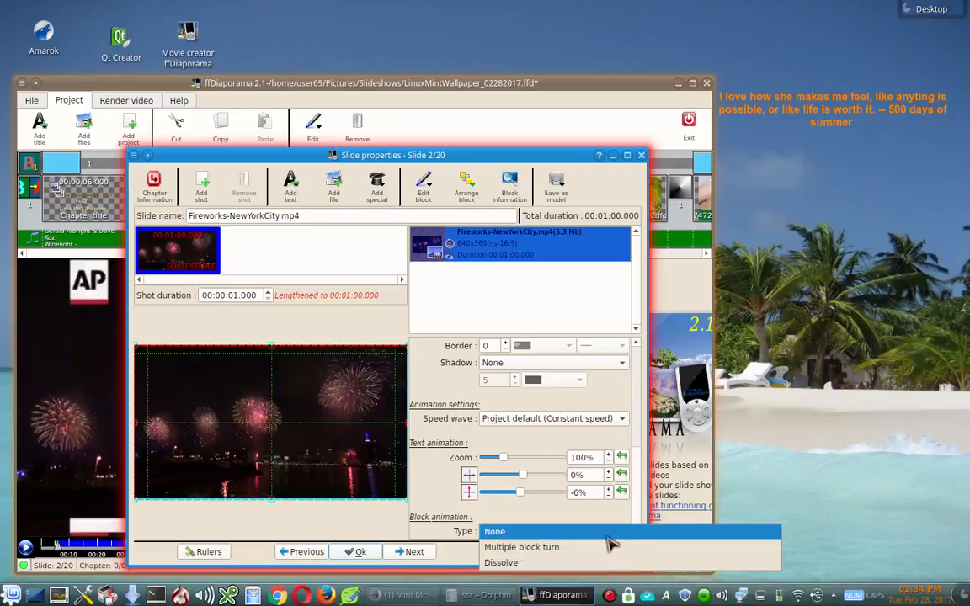
pyautogui.click(403, 438)
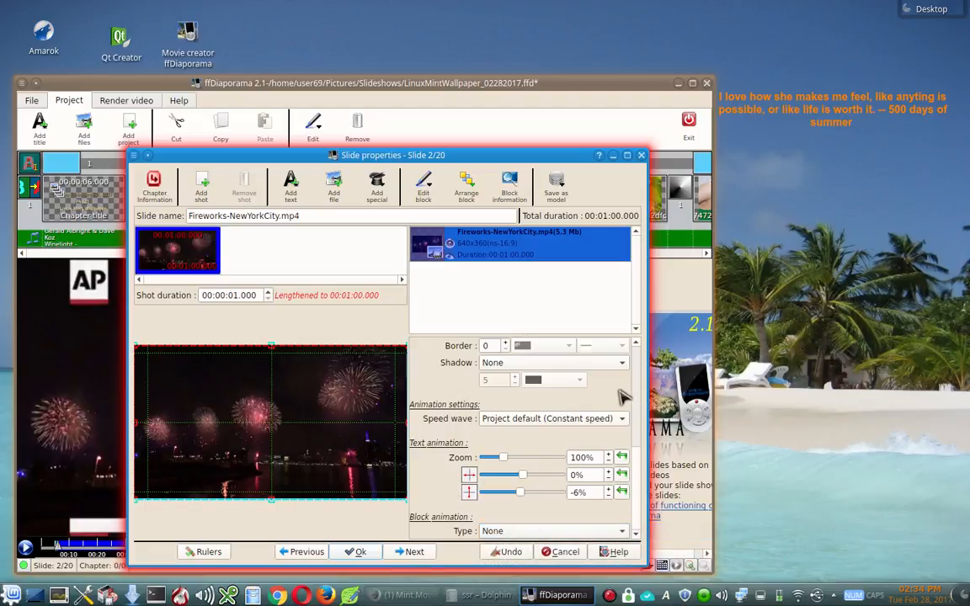
# Set the fireworks video block to a custom size of 1922 by 1081 and apply the slide properties.
pyautogui.scroll(2, 622, 393)
pyautogui.scroll(2, 627, 377)
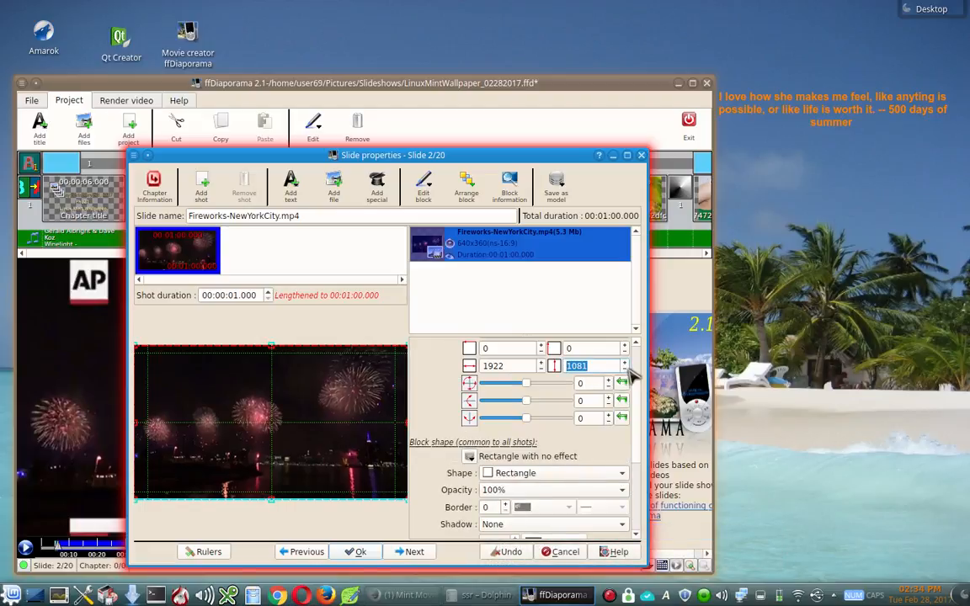
pyautogui.scroll(2, 637, 360)
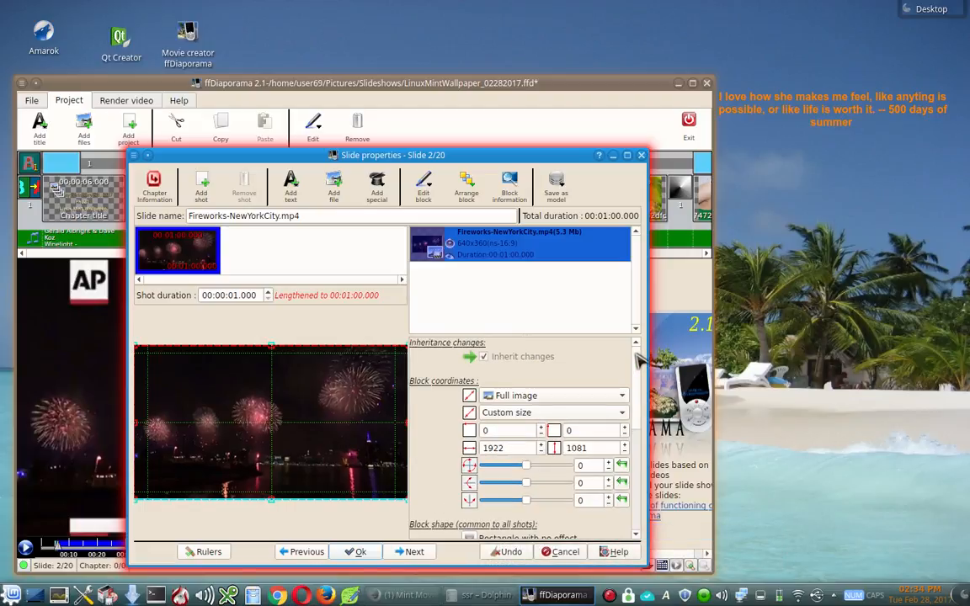
pyautogui.click(613, 413)
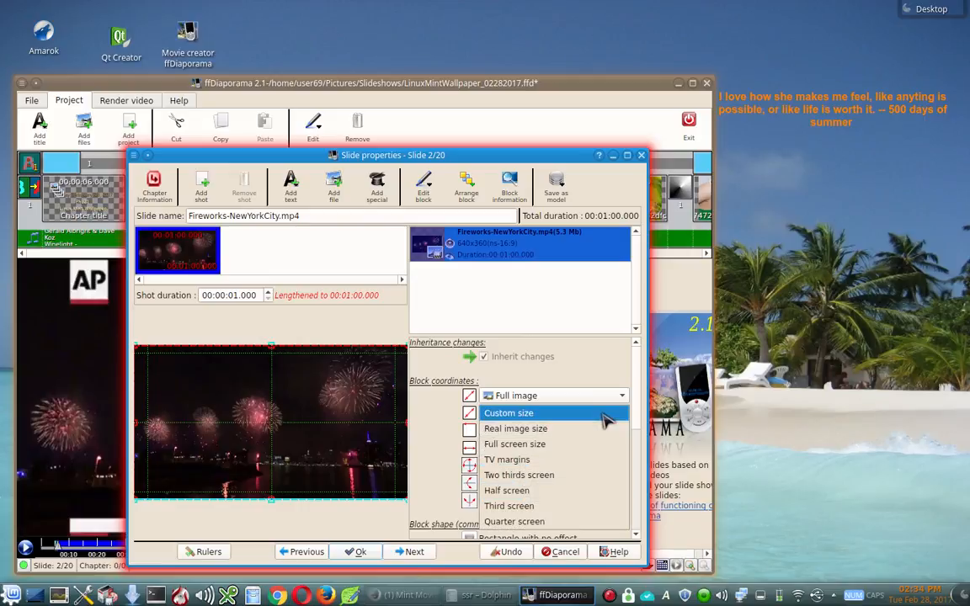
pyautogui.click(546, 368)
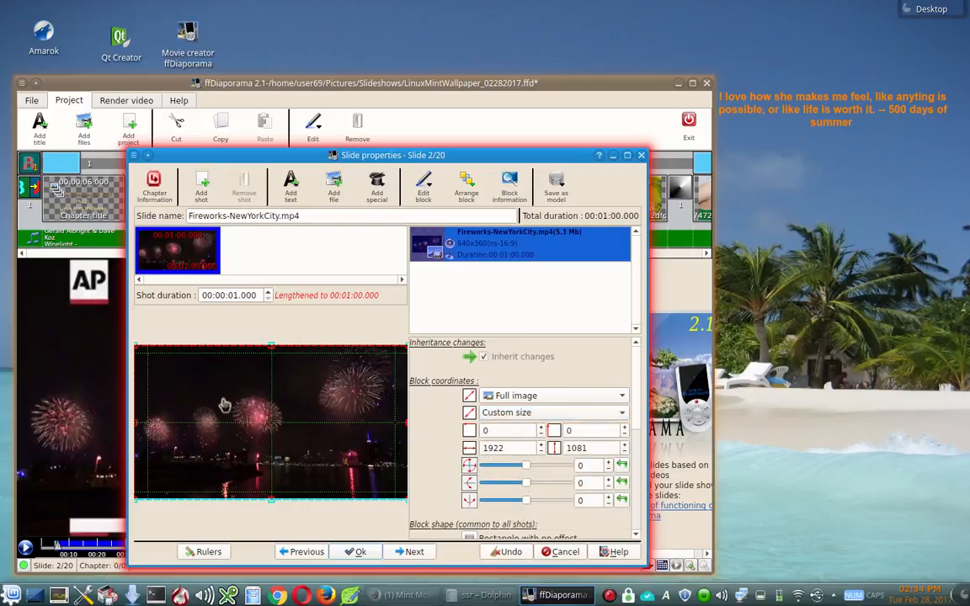
pyautogui.click(357, 552)
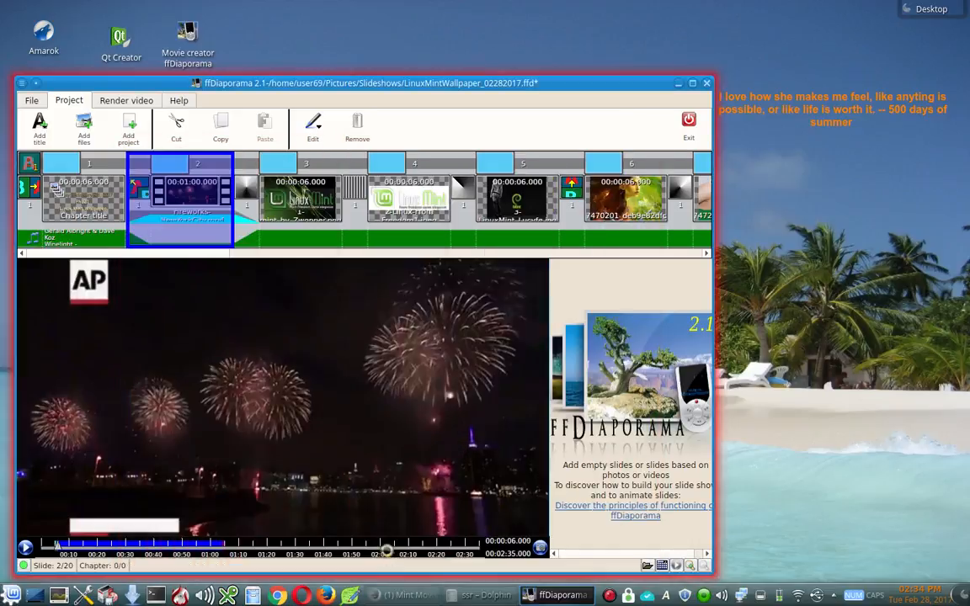
# Open the third slide's properties and try the TV margins size on its image before restoring Full screen size.
pyautogui.click(299, 197)
pyautogui.doubleClick(299, 197)
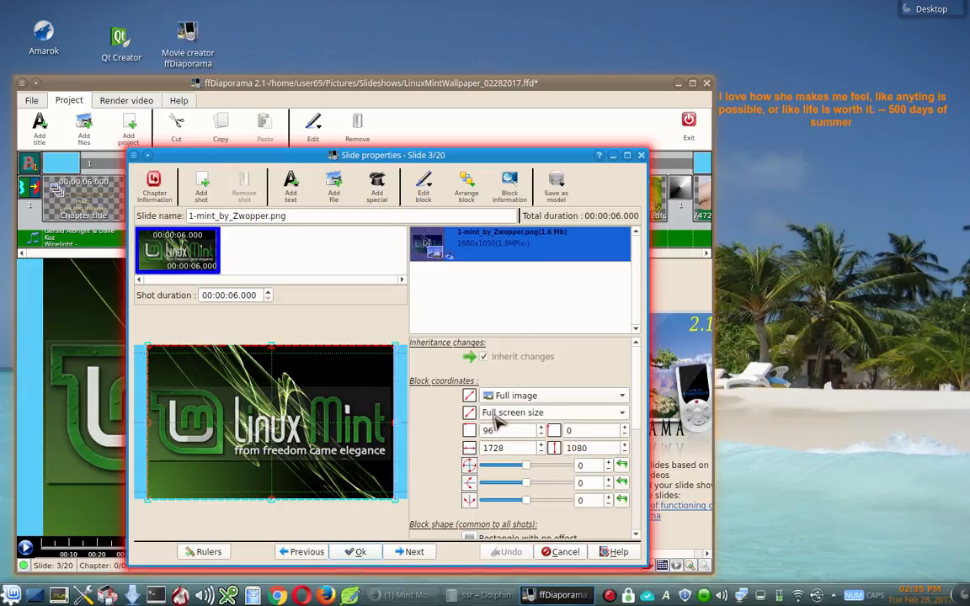
pyautogui.click(546, 414)
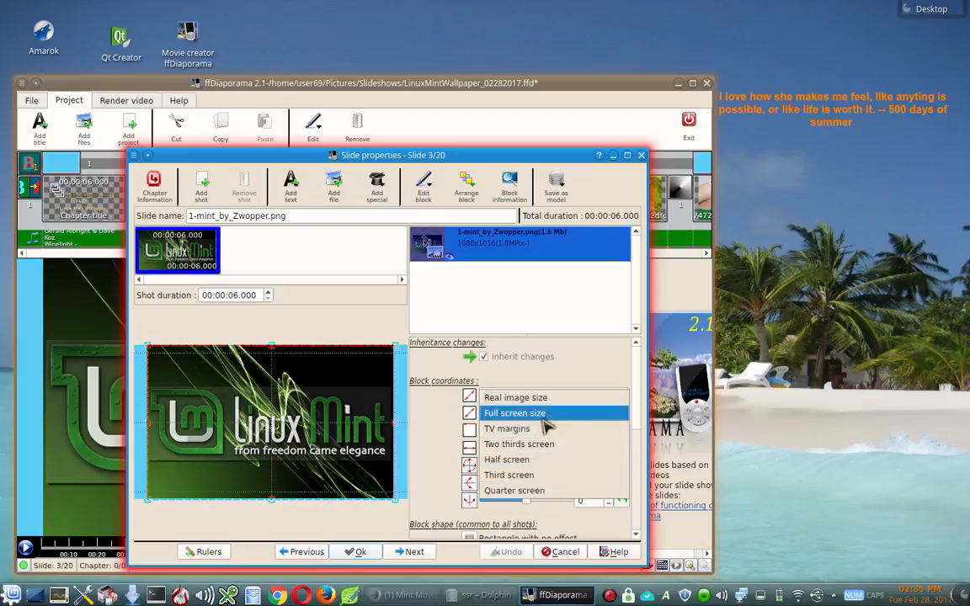
pyautogui.click(543, 431)
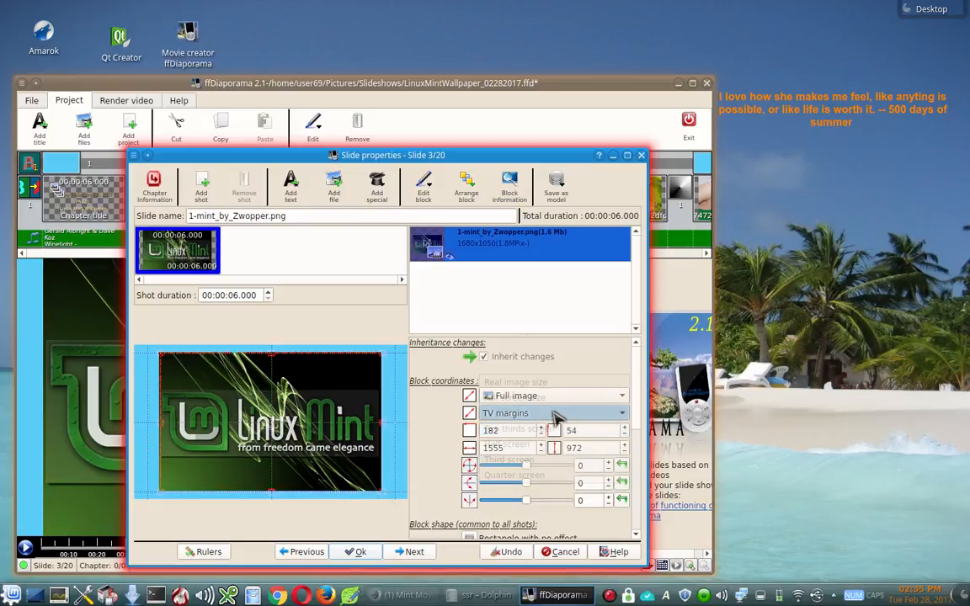
pyautogui.click(552, 413)
pyautogui.click(556, 398)
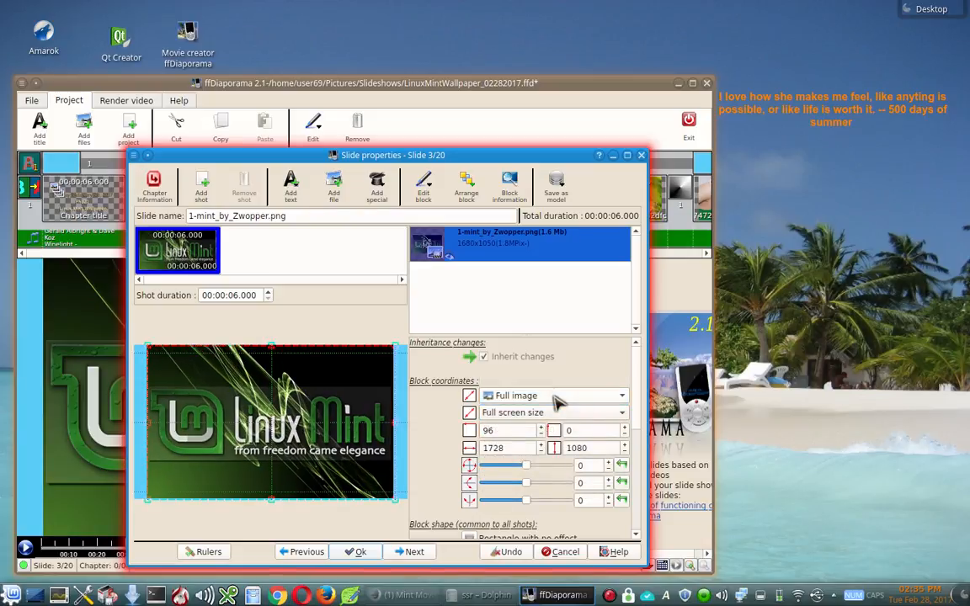
# Stretch the third slide's image to a custom 1920 by 1200 at position 0, -60, advance to the fourth slide and close the properties.
pyautogui.moveTo(395, 449); pyautogui.dragTo(408, 449)
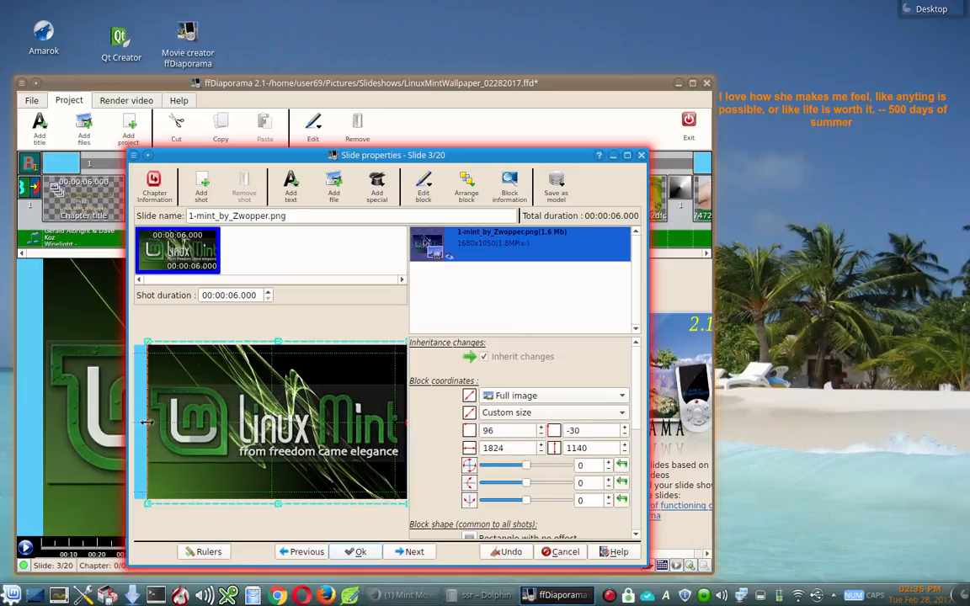
pyautogui.moveTo(147, 423); pyautogui.dragTo(140, 423)
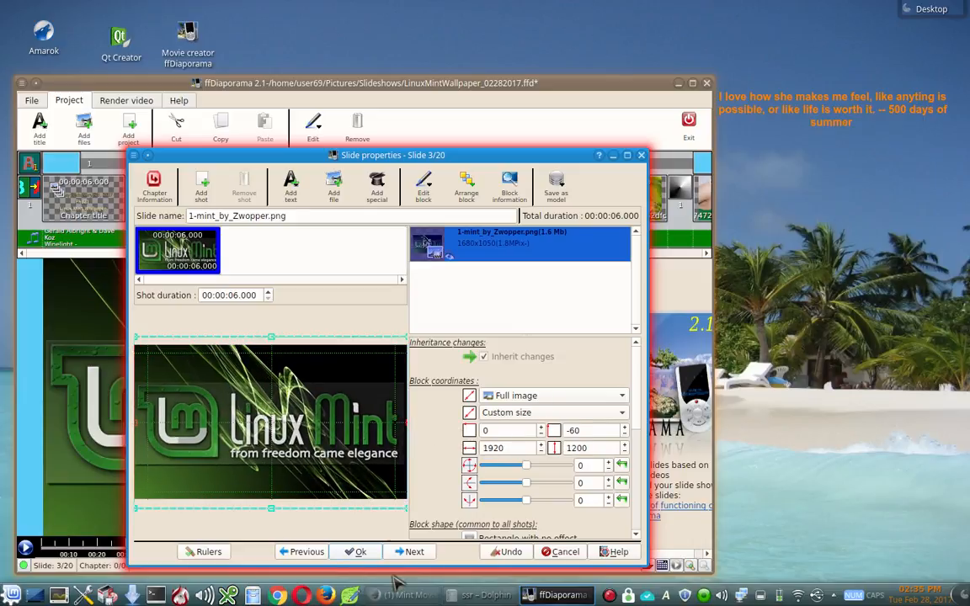
pyautogui.click(414, 552)
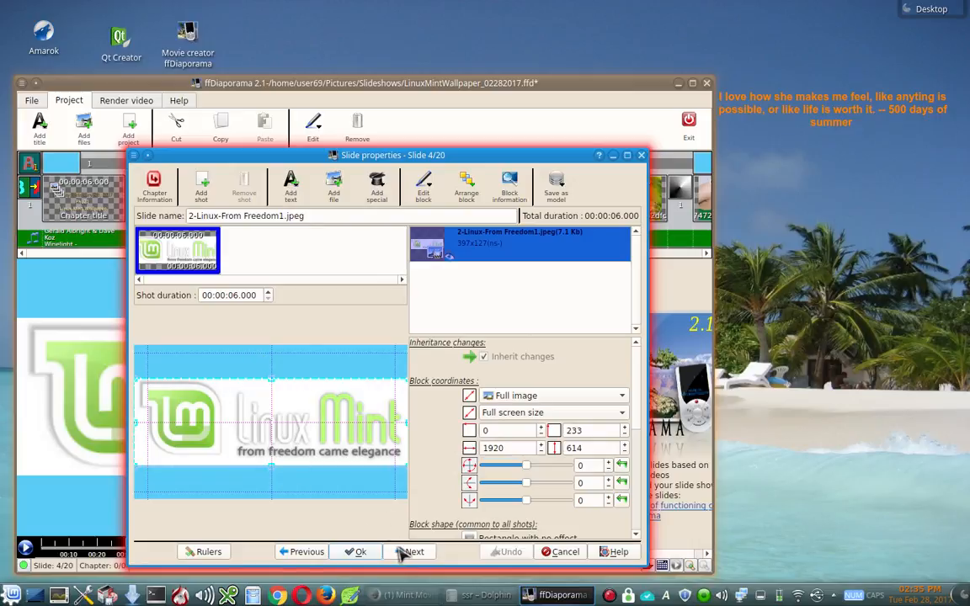
pyautogui.click(565, 554)
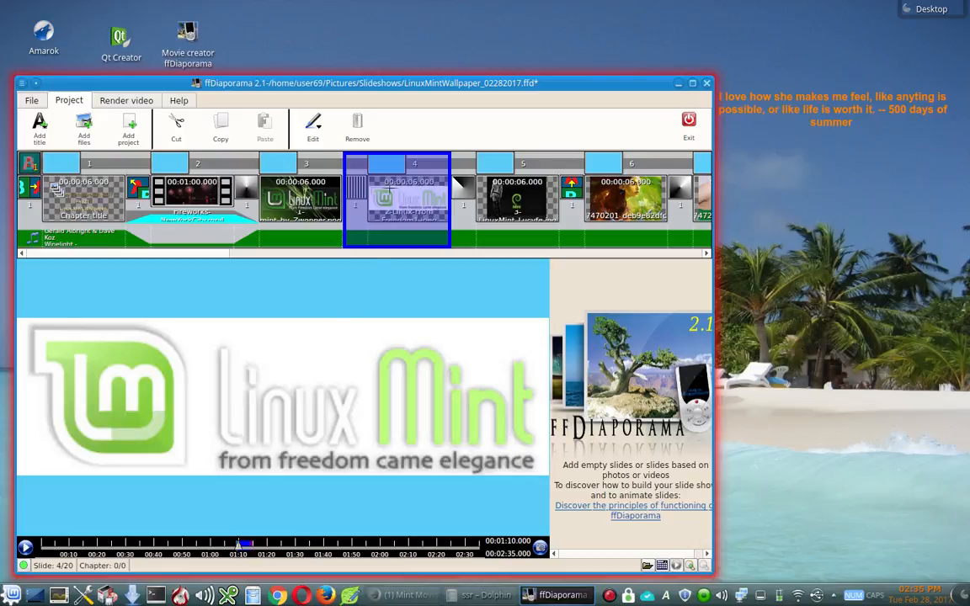
# Give the fourth slide a new solid orange-red background and apply it.
pyautogui.doubleClick(393, 168)
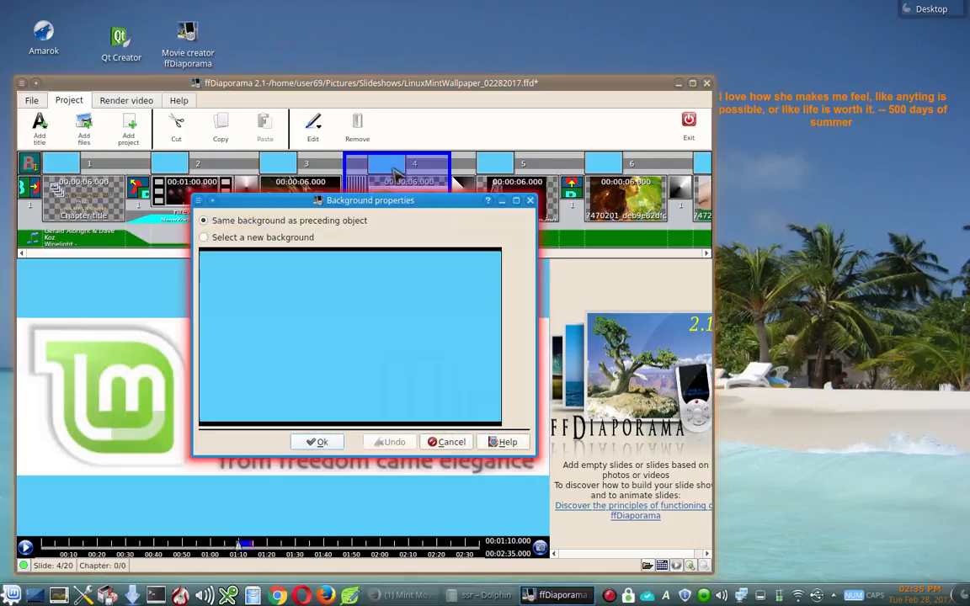
pyautogui.click(236, 238)
pyautogui.click(444, 280)
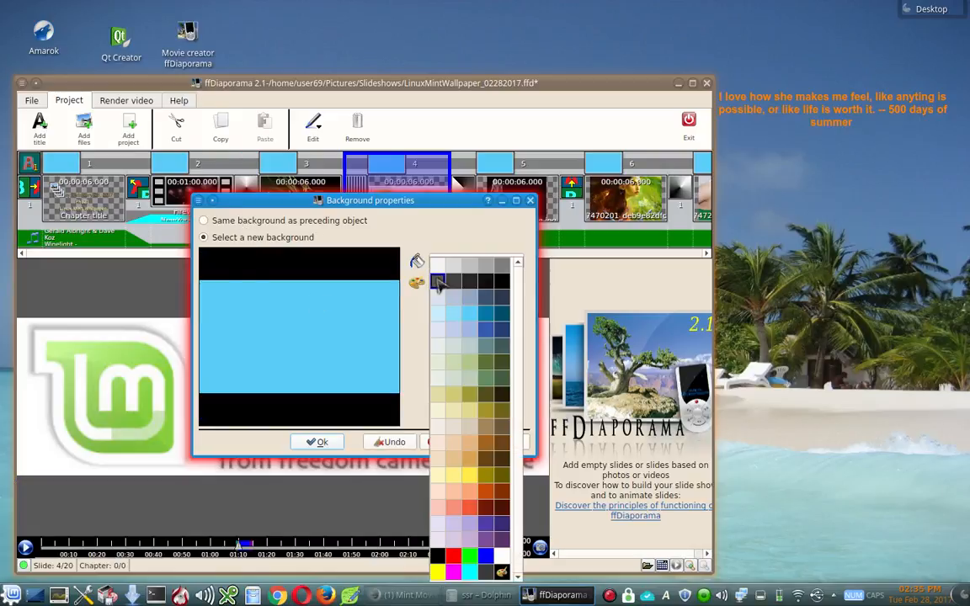
pyautogui.click(469, 507)
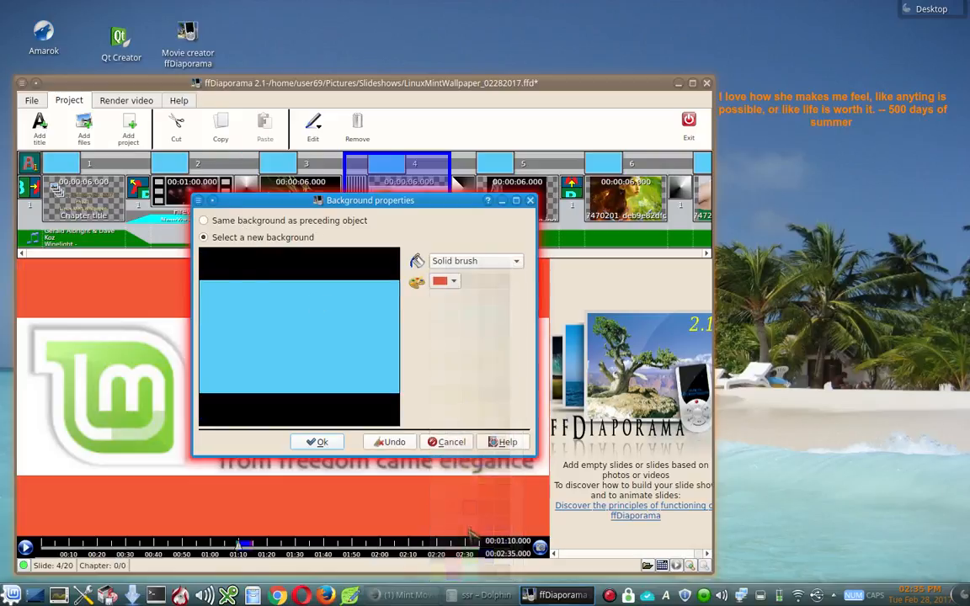
pyautogui.click(318, 442)
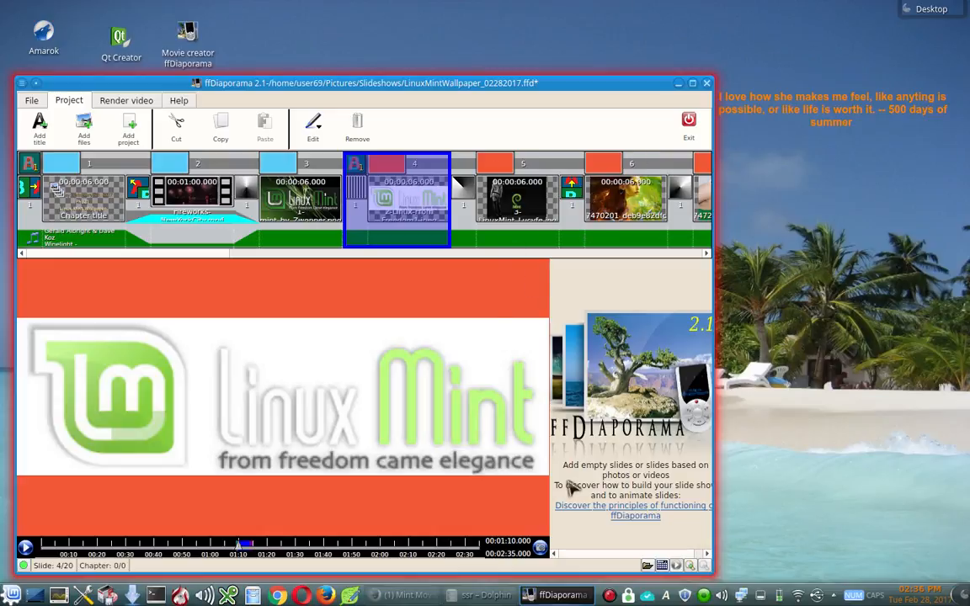
# Change the seventh slide's transition to the Zoom type, using the second variant in the first row.
pyautogui.click(707, 254)
pyautogui.click(707, 254)
pyautogui.click(707, 254)
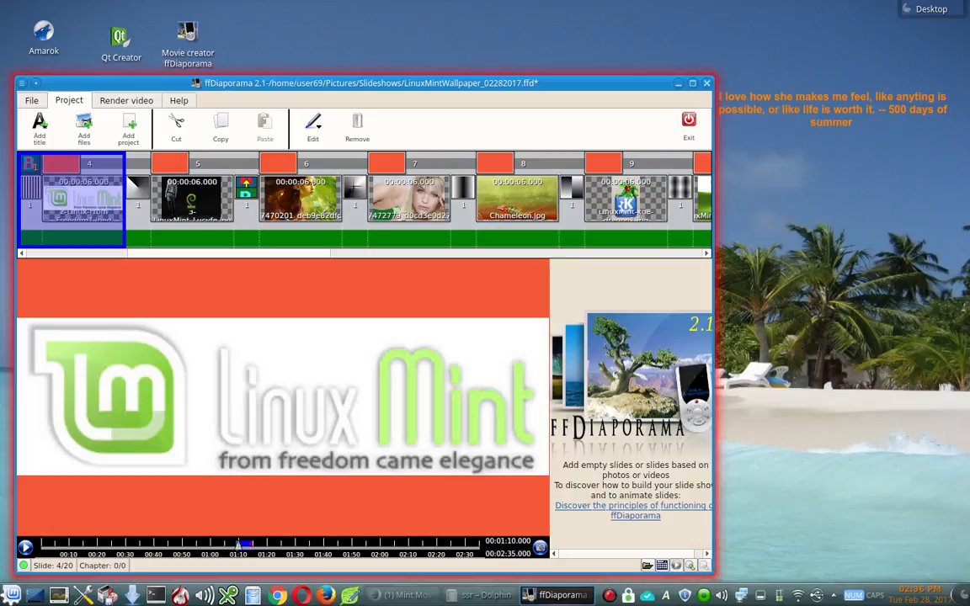
pyautogui.click(358, 193)
pyautogui.doubleClick(357, 191)
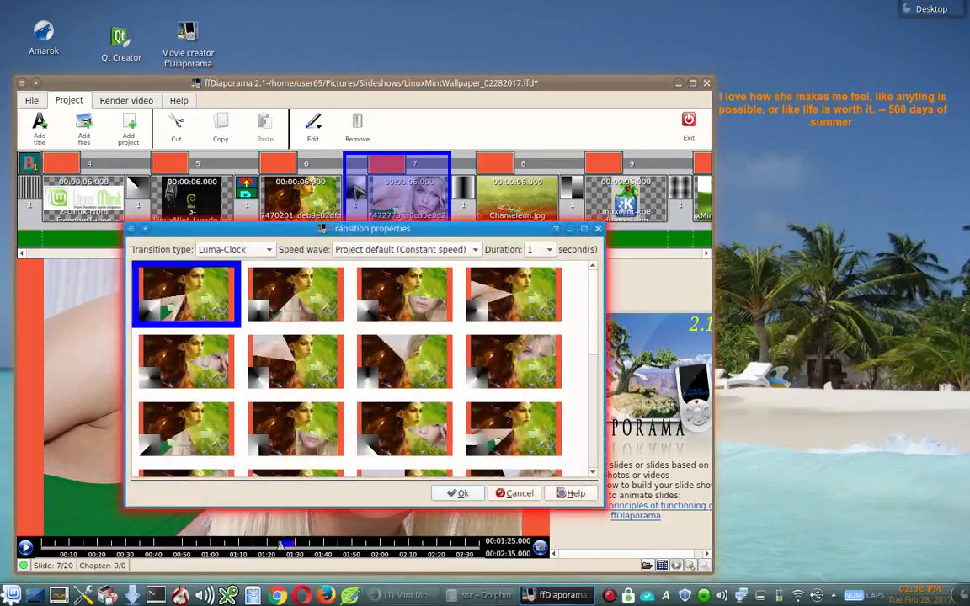
pyautogui.click(267, 250)
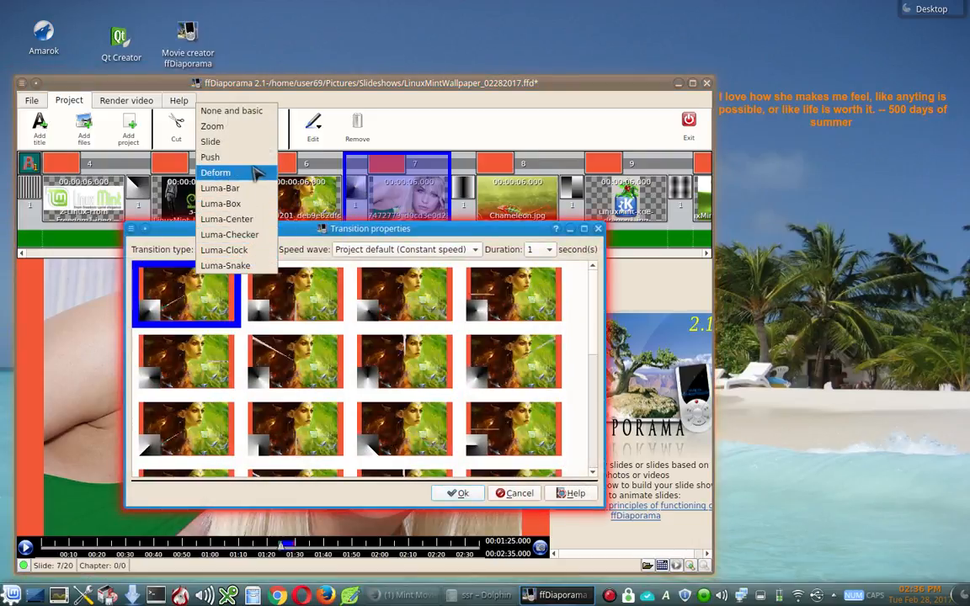
pyautogui.click(253, 128)
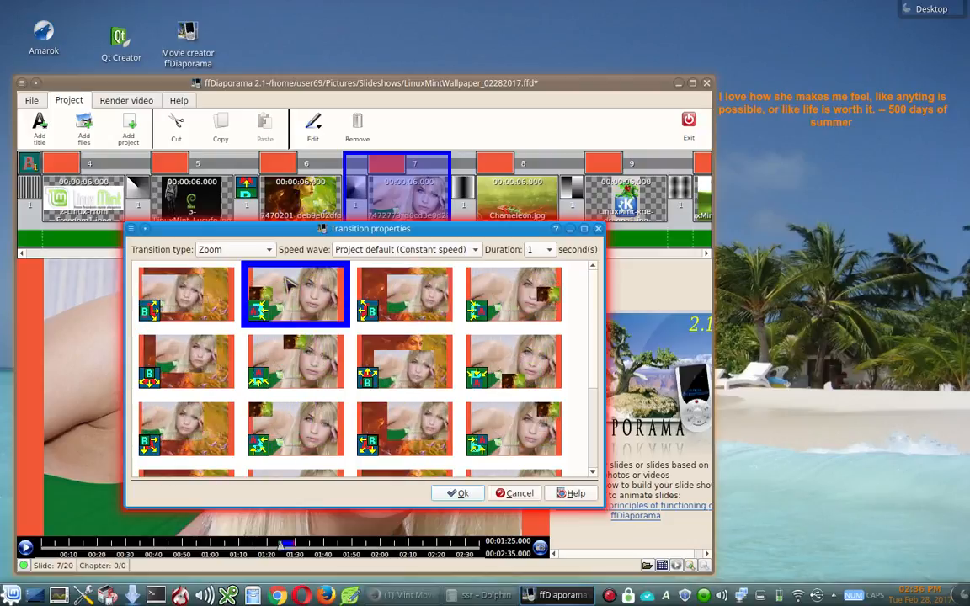
pyautogui.click(458, 493)
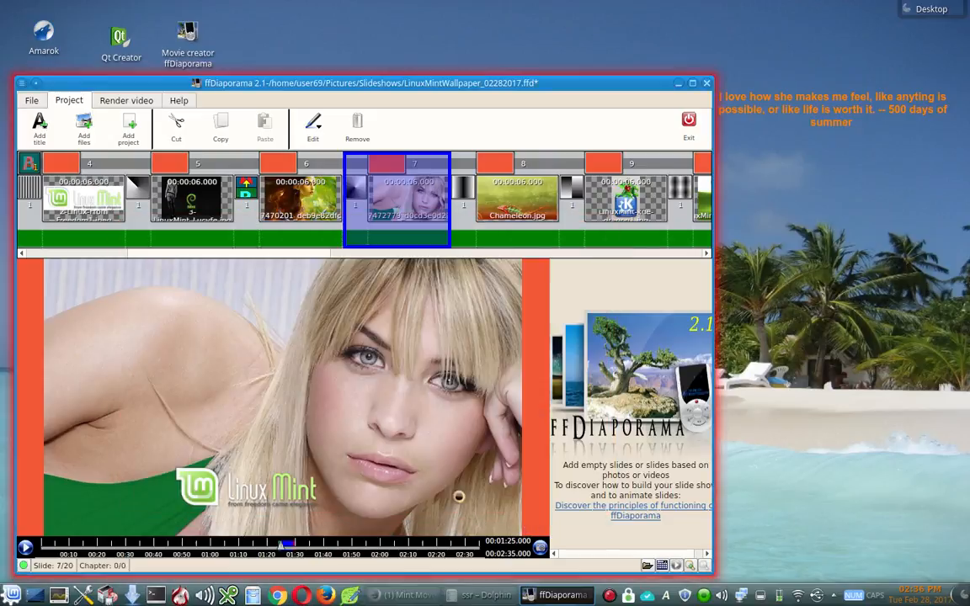
# Review the transition properties of the Chameleon.jpg slide and close them without changing anything.
pyautogui.click(520, 197)
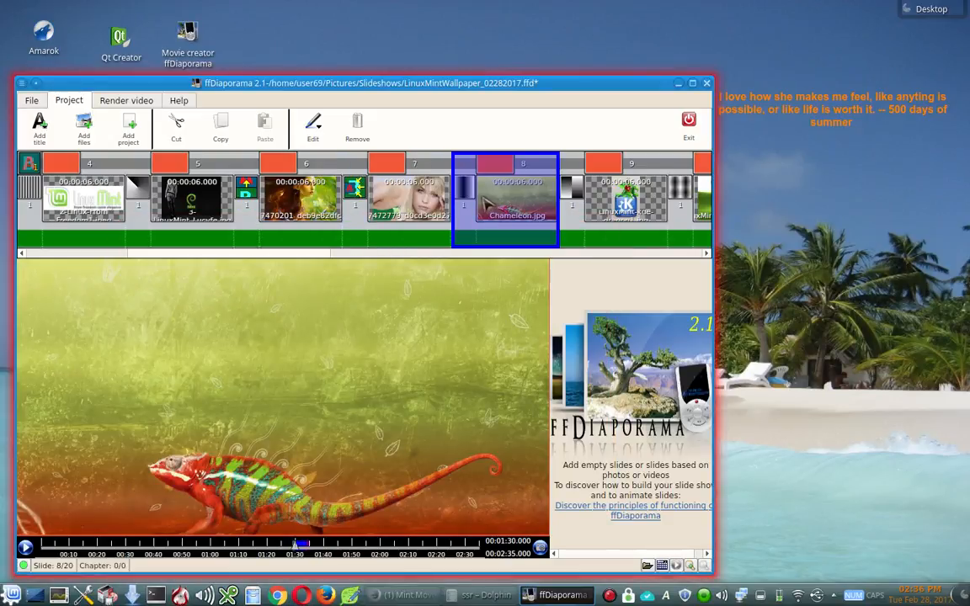
pyautogui.doubleClick(464, 196)
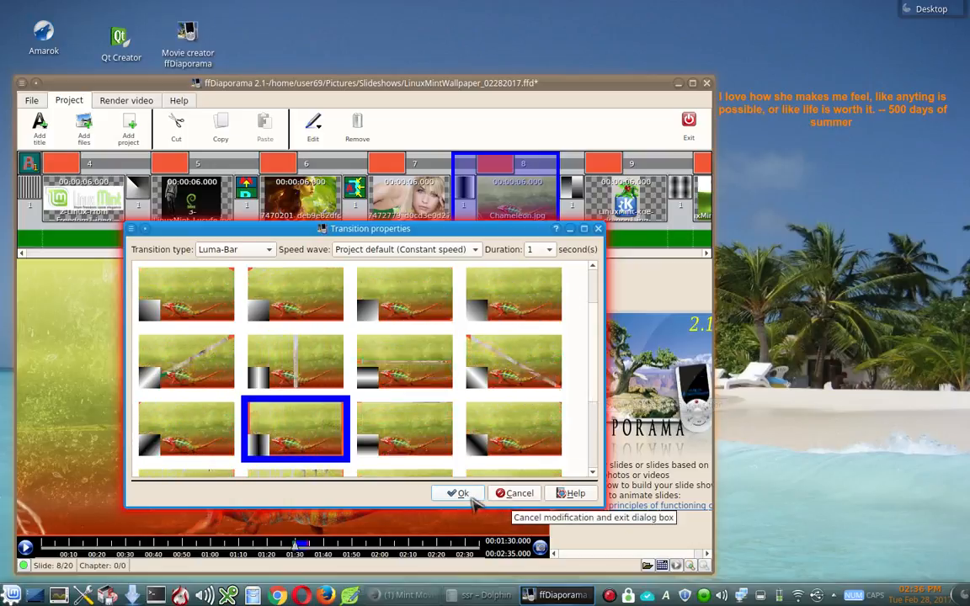
pyautogui.click(515, 493)
# Change the ninth slide's transition to the Push type, using the downward variant, third in the first row.
pyautogui.click(602, 203)
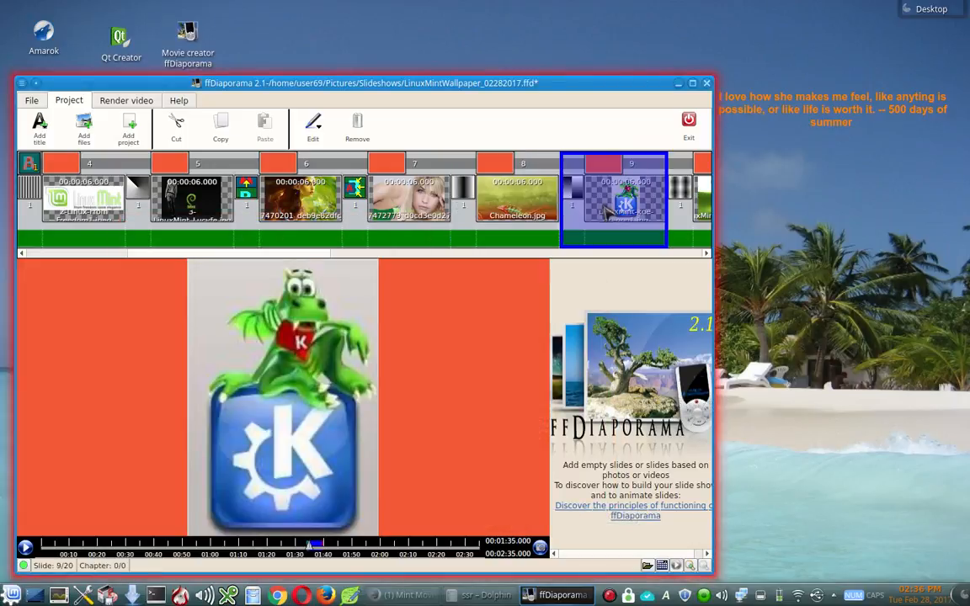
pyautogui.doubleClick(573, 194)
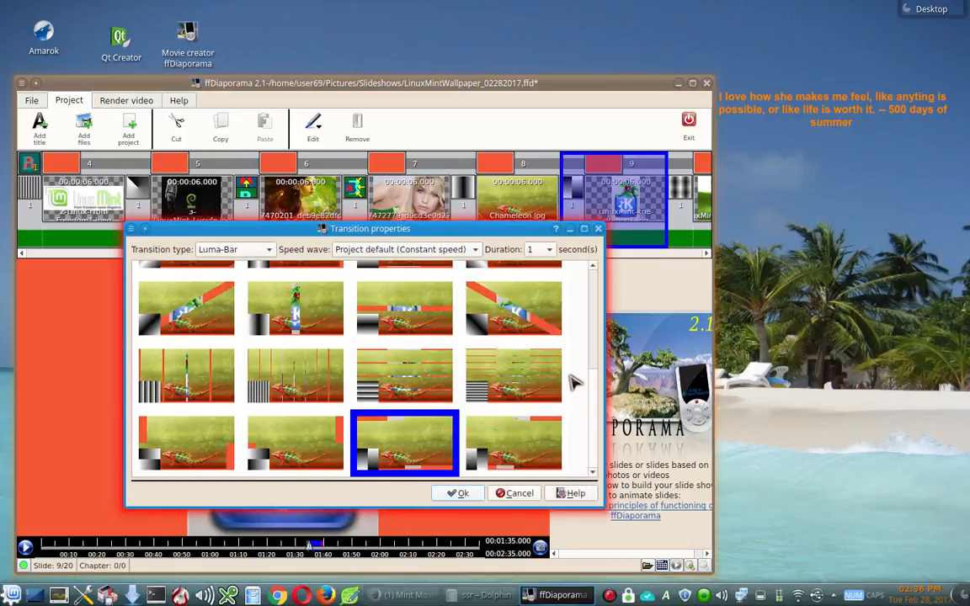
pyautogui.scroll(3, 575, 378)
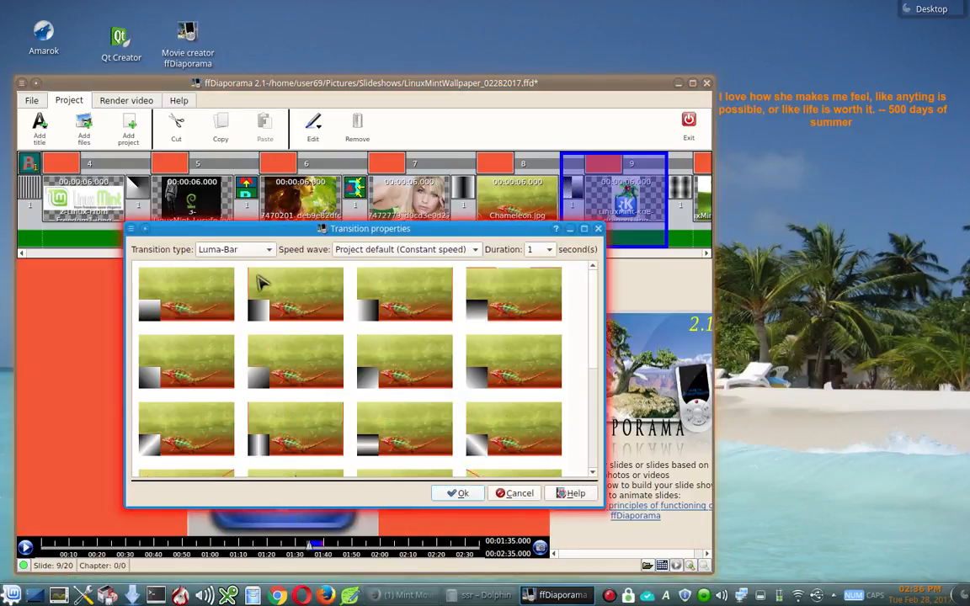
pyautogui.click(266, 254)
pyautogui.click(240, 212)
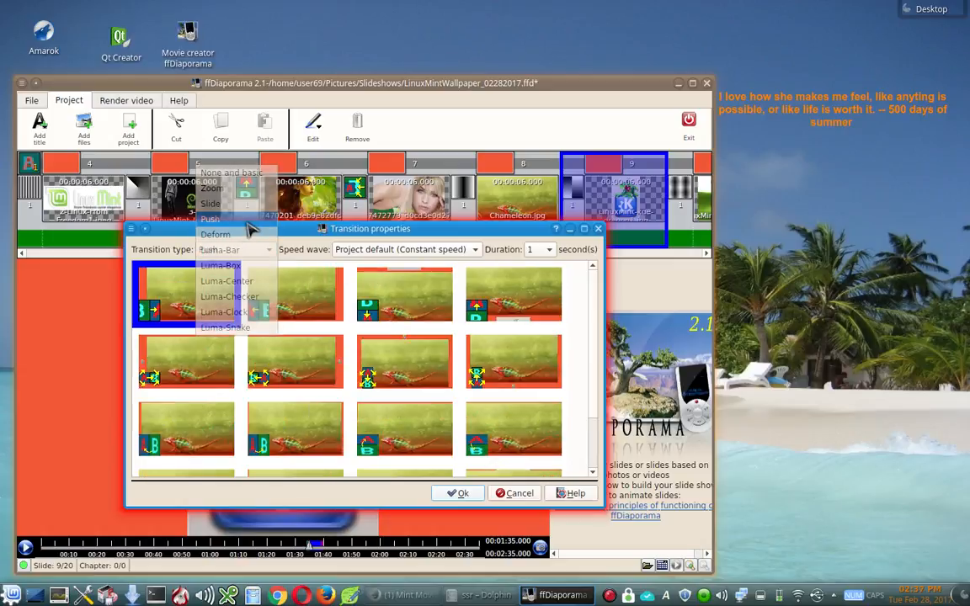
pyautogui.scroll(-1, 588, 378)
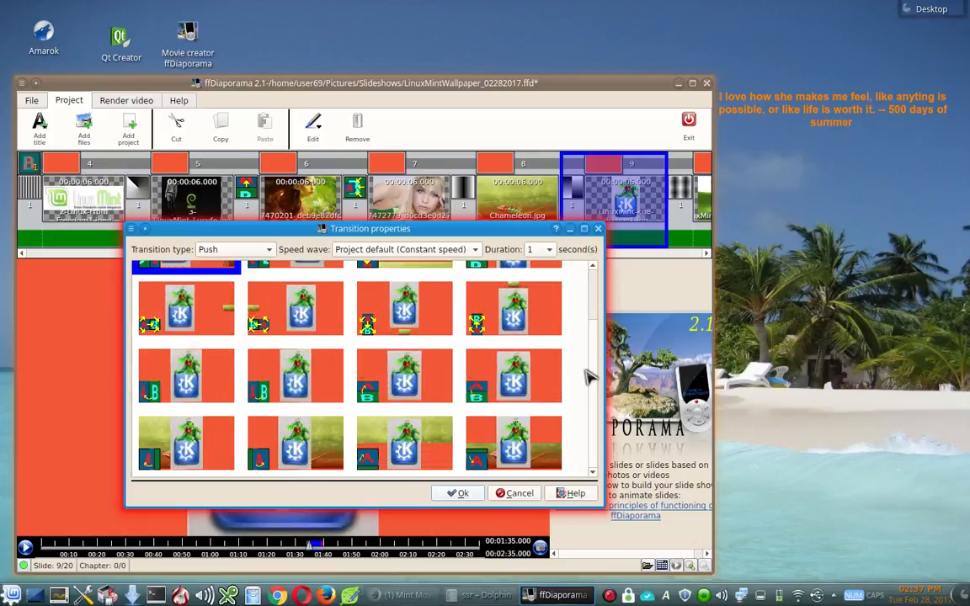
pyautogui.scroll(1, 589, 378)
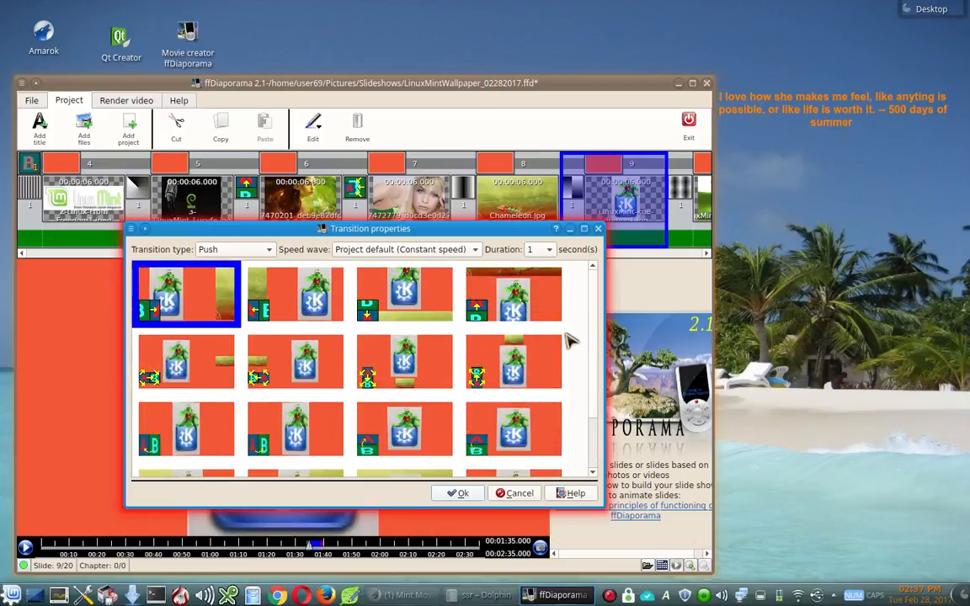
pyautogui.scroll(-1, 581, 348)
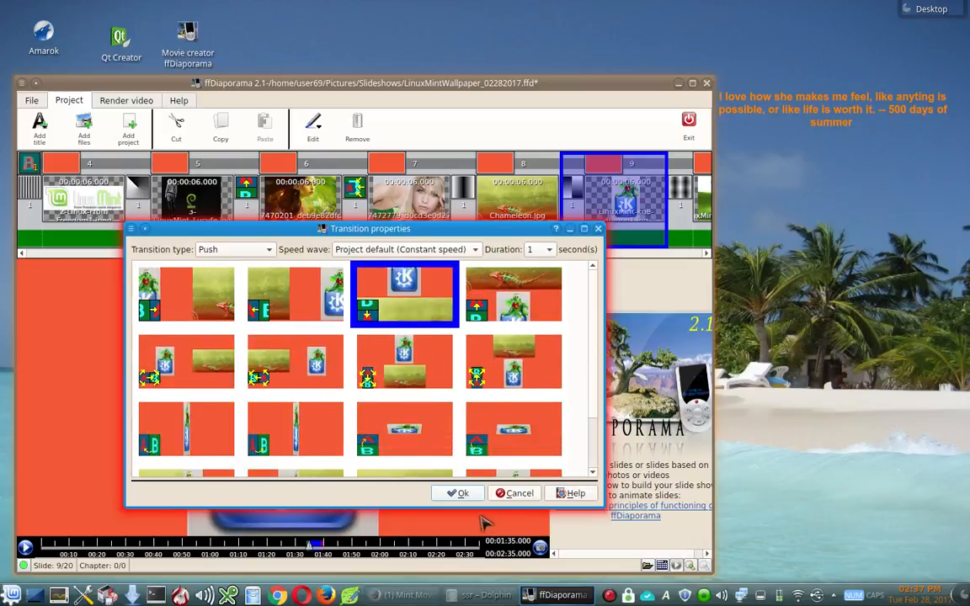
pyautogui.click(459, 495)
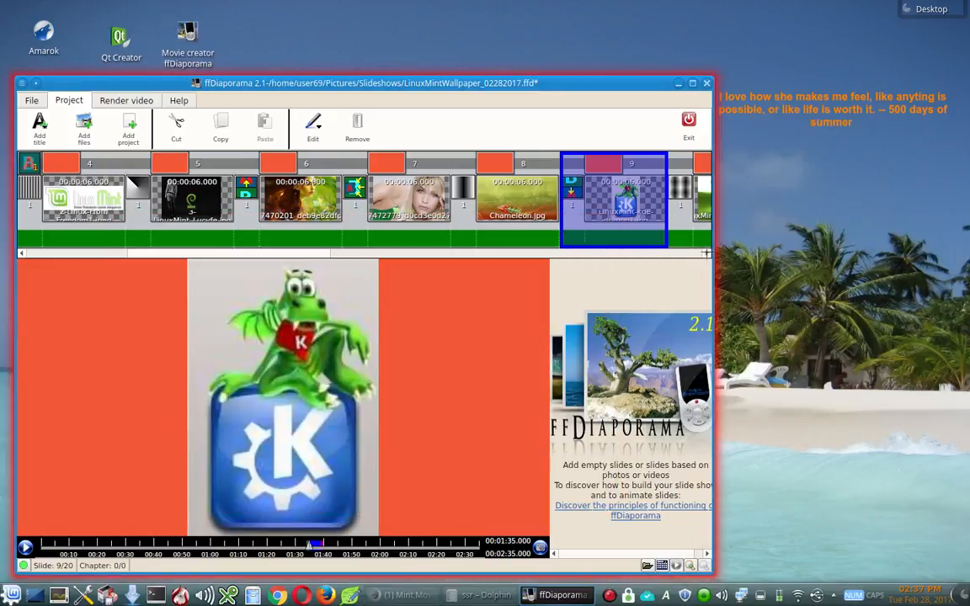
# Set the tenth slide's transition to the last Luma-Checker variant and apply it.
pyautogui.hscroll(4, 705, 255)
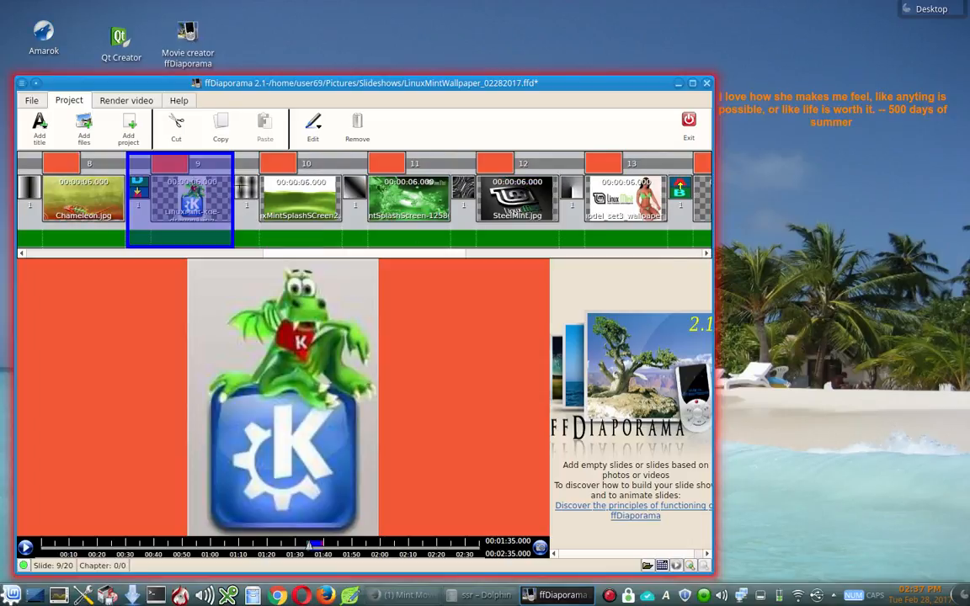
pyautogui.doubleClick(240, 205)
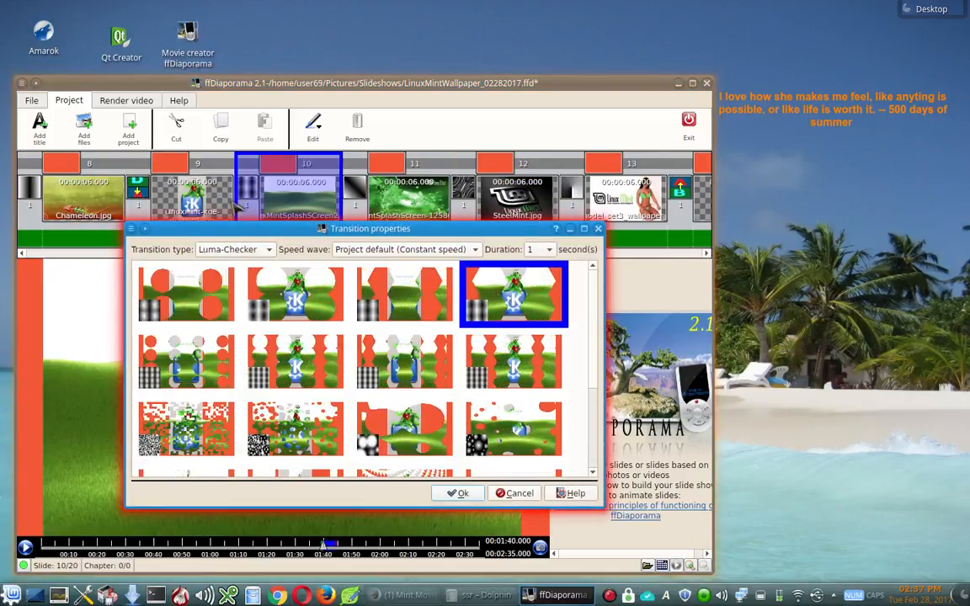
pyautogui.scroll(-3, 337, 370)
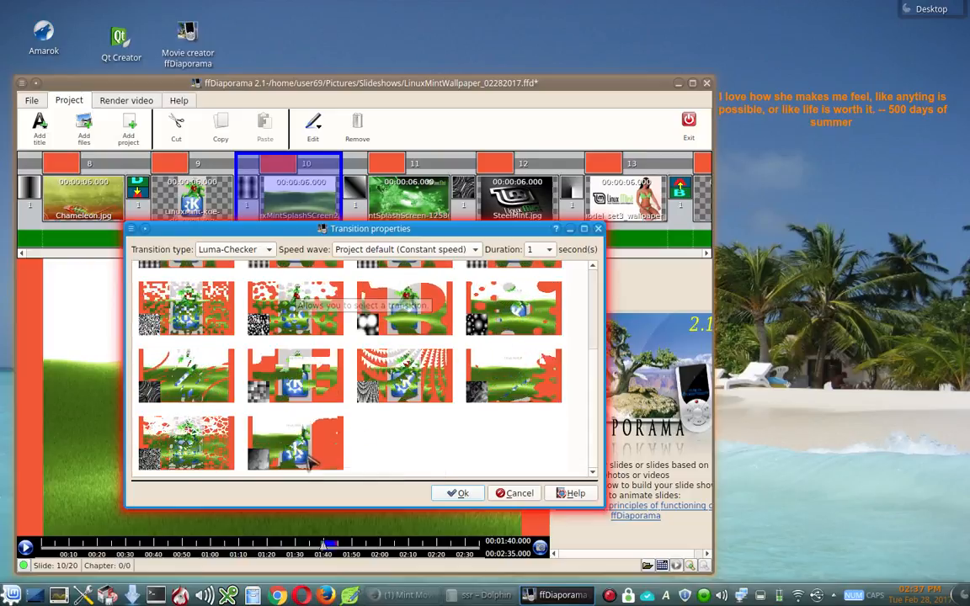
pyautogui.click(310, 458)
pyautogui.click(460, 494)
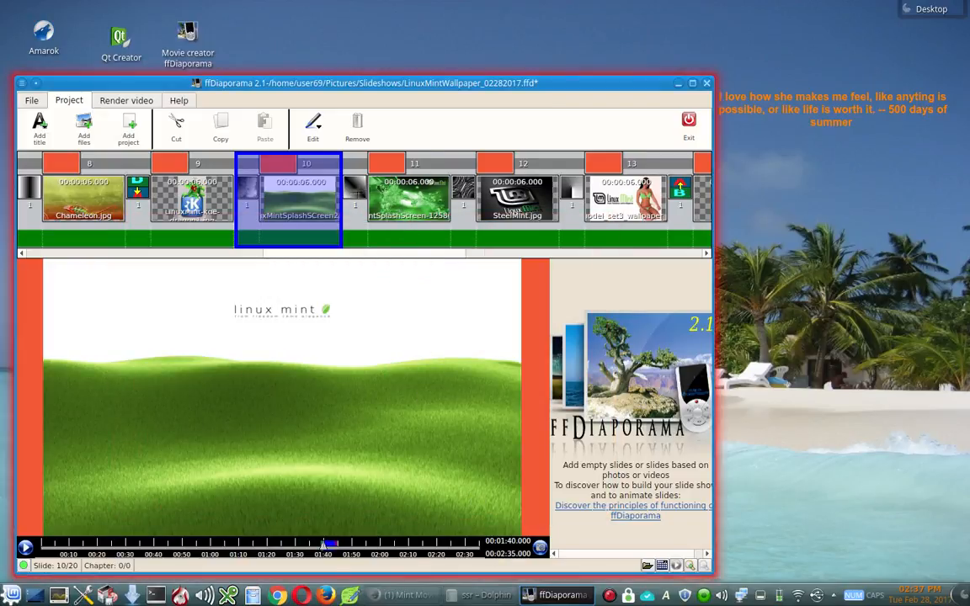
# Remove the eleventh slide's transition by choosing the crossed-out no-transition option of the None and basic type.
pyautogui.click(360, 196)
pyautogui.doubleClick(361, 195)
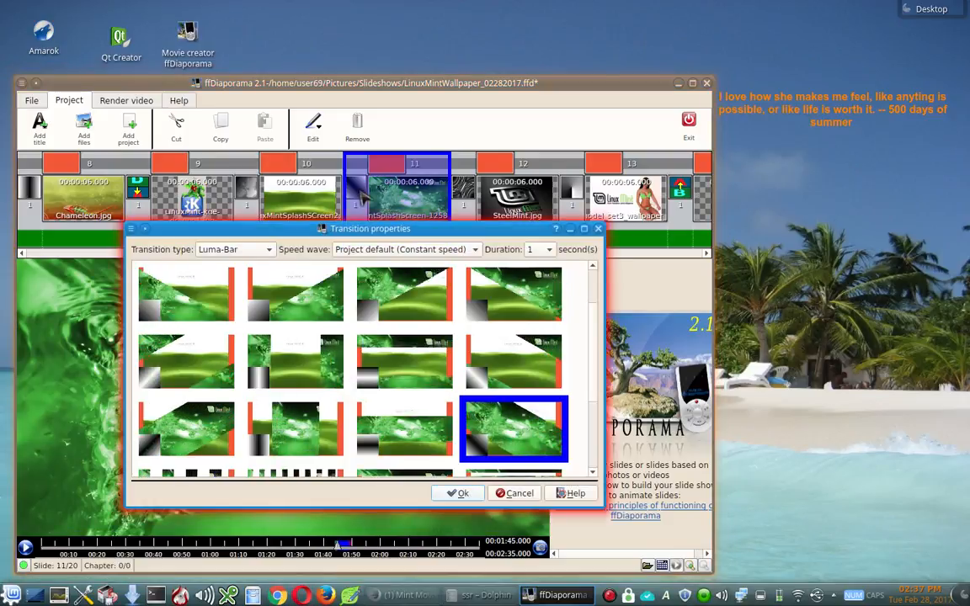
pyautogui.click(253, 250)
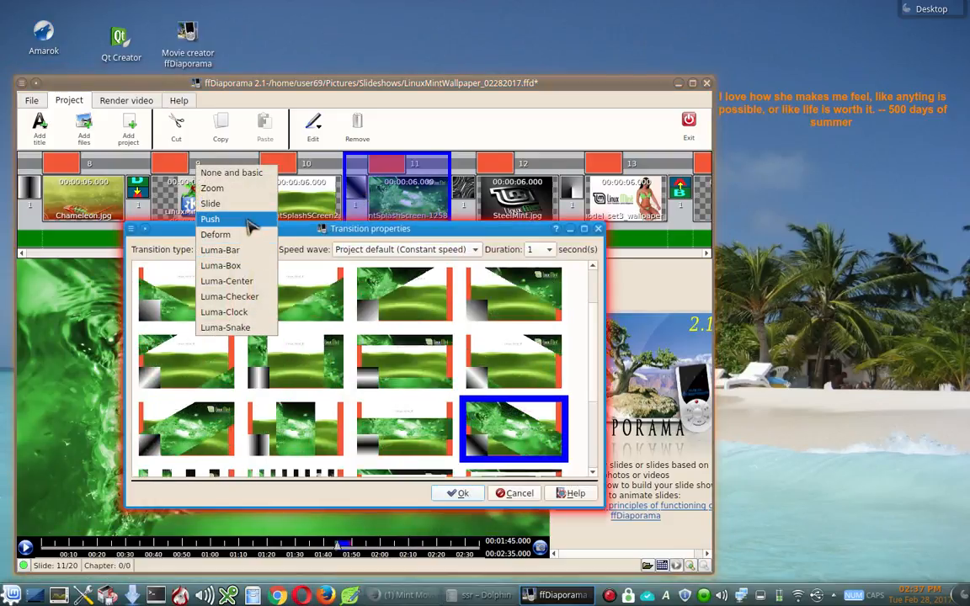
pyautogui.click(264, 174)
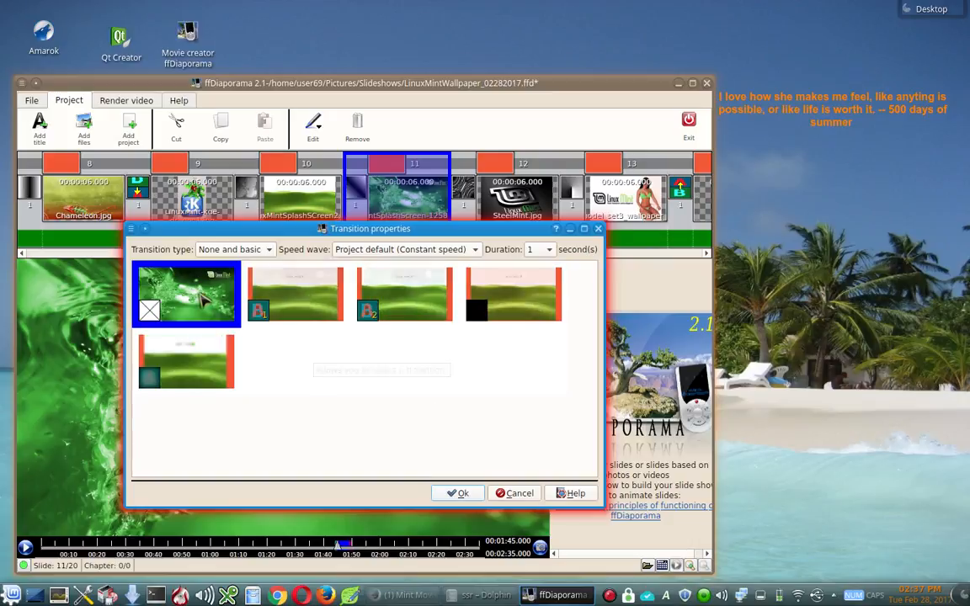
pyautogui.click(455, 493)
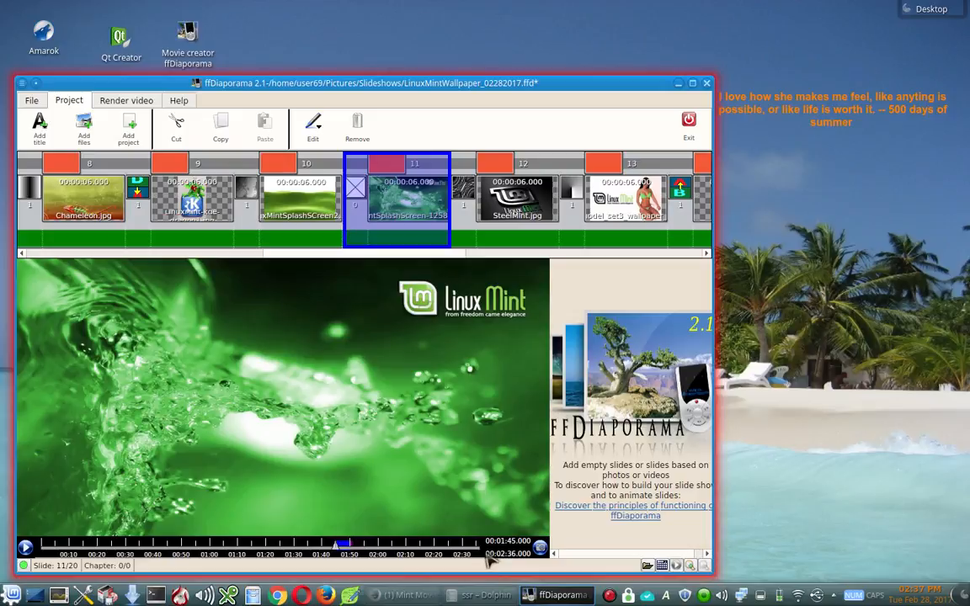
# Move the SteelMint.jpg slide from position 12 to the end of the slideshow, right after mint25.jpg.
pyautogui.click(515, 203)
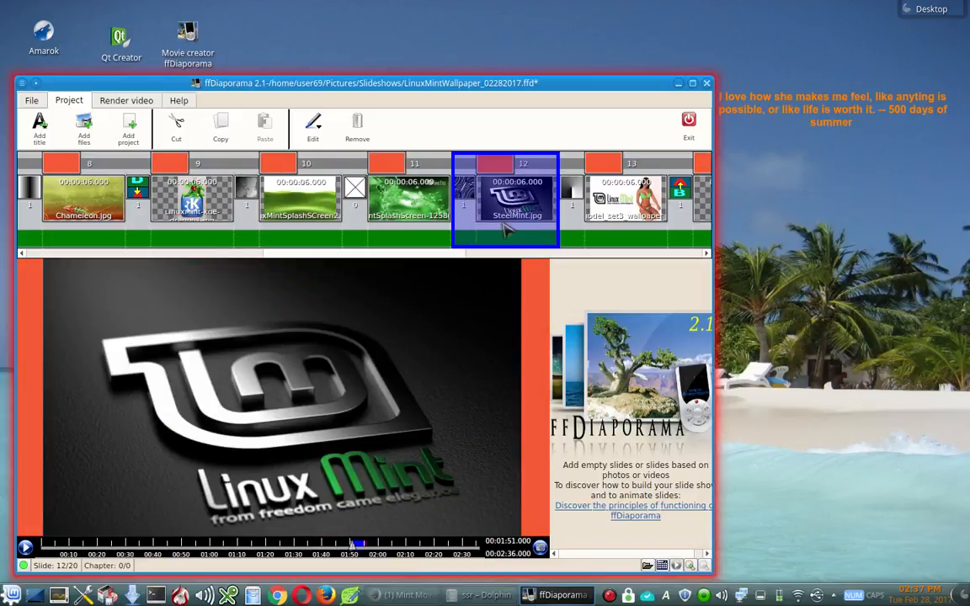
pyautogui.click(707, 255)
pyautogui.click(706, 255)
pyautogui.click(706, 254)
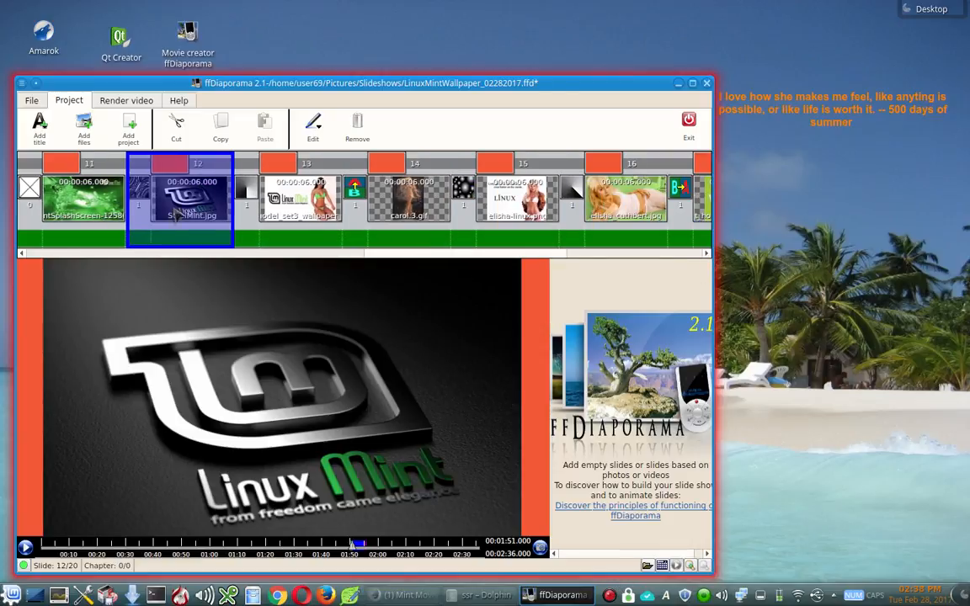
pyautogui.moveTo(308, 211); pyautogui.dragTo(687, 226)
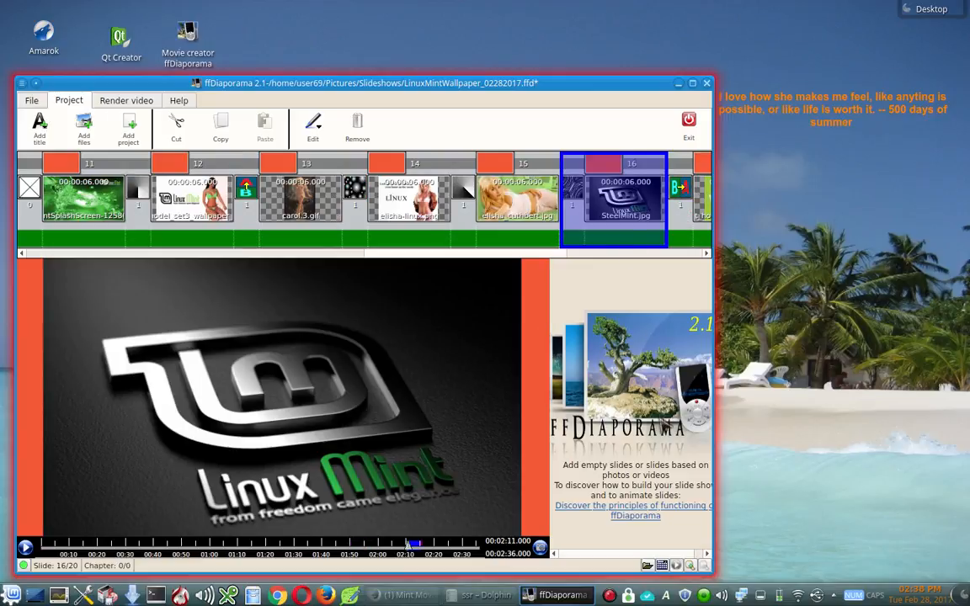
pyautogui.click(706, 254)
pyautogui.click(707, 254)
pyautogui.click(707, 255)
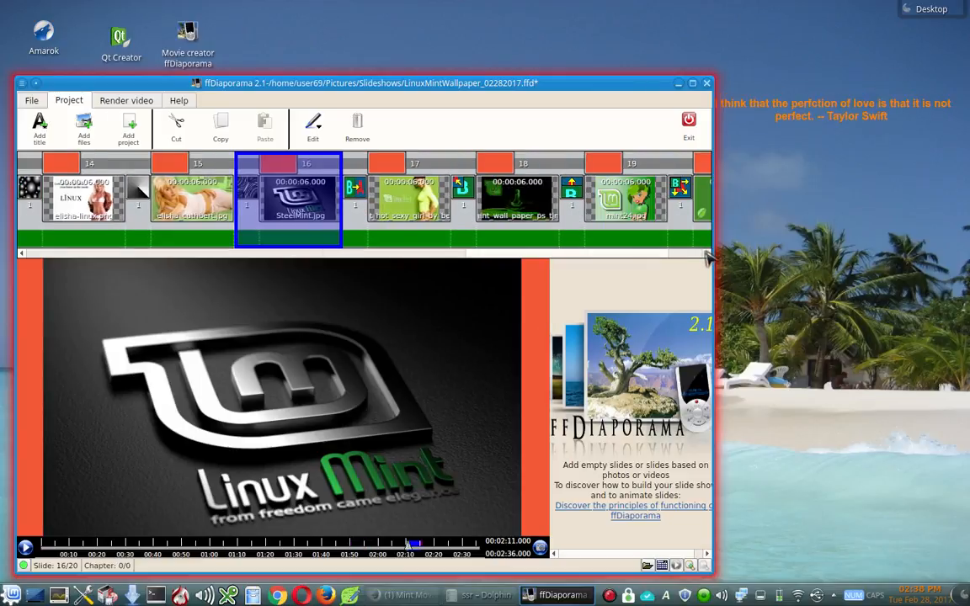
pyautogui.moveTo(337, 185); pyautogui.dragTo(678, 206)
pyautogui.click(707, 255)
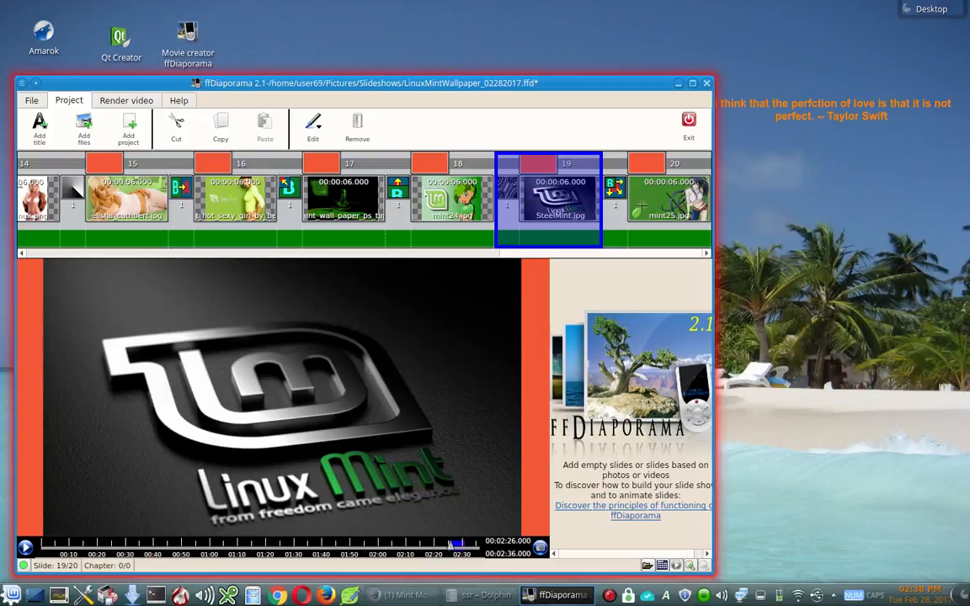
pyautogui.click(613, 180)
pyautogui.moveTo(644, 195); pyautogui.dragTo(498, 196)
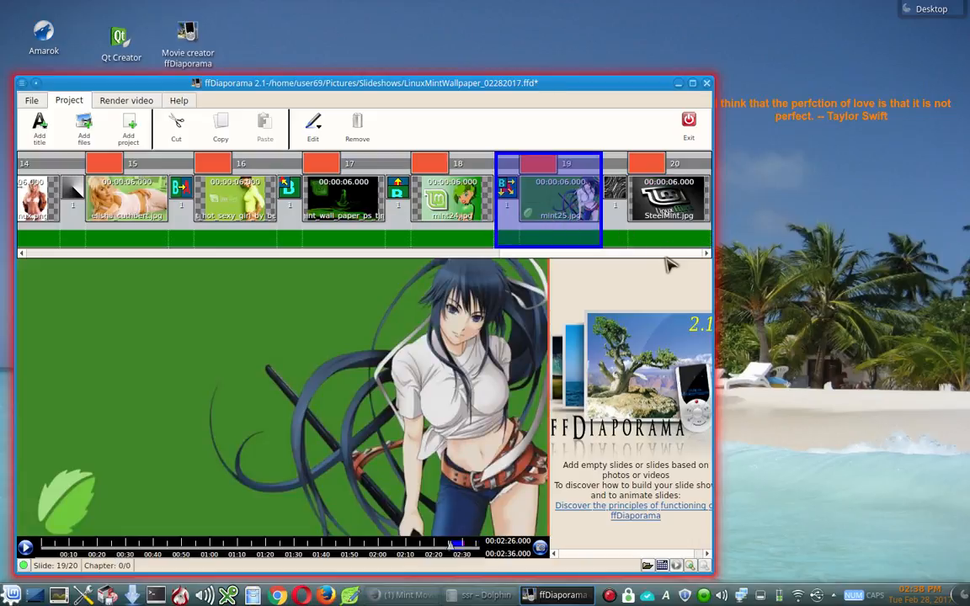
pyautogui.click(608, 185)
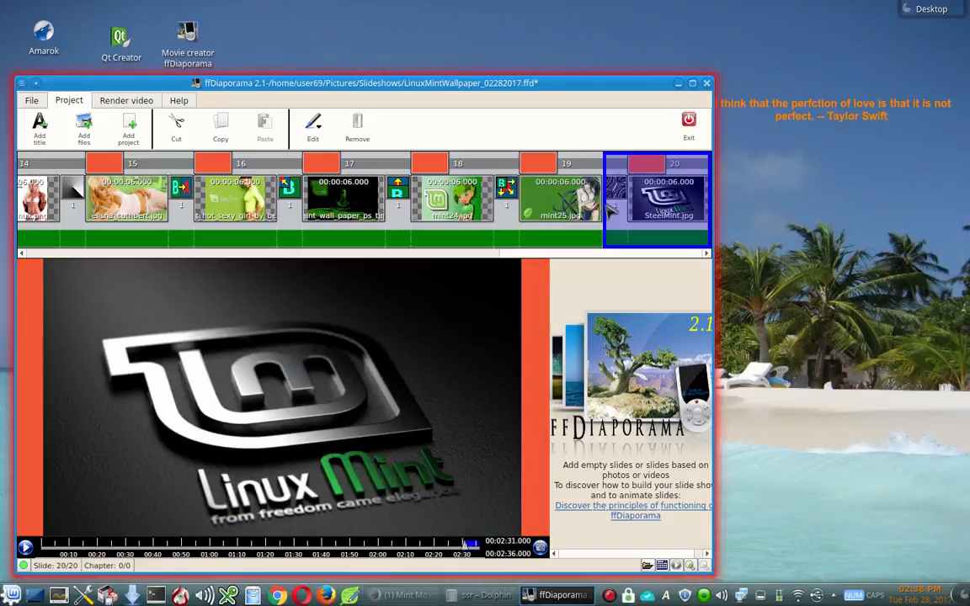
pyautogui.doubleClick(632, 194)
pyautogui.click(576, 551)
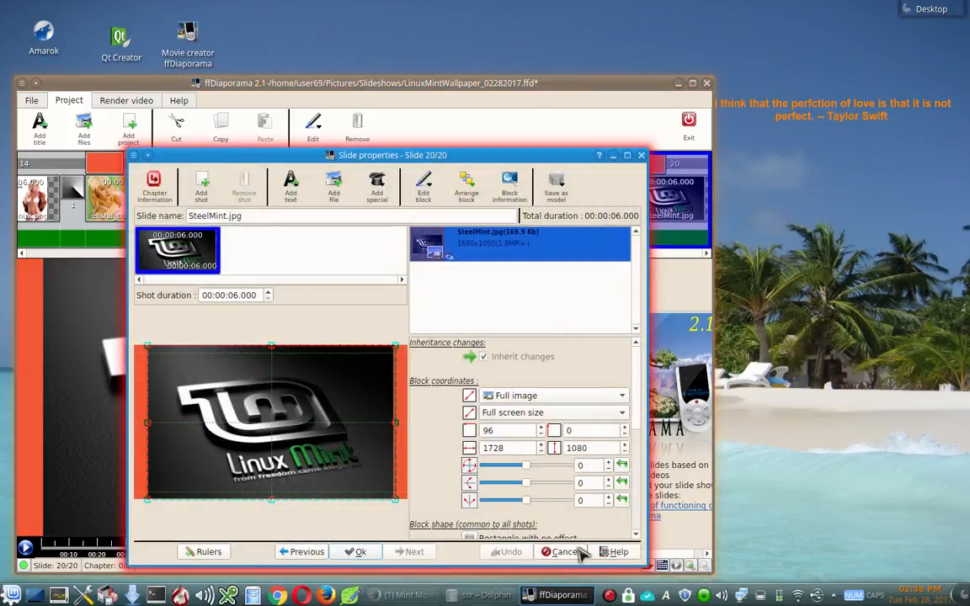
pyautogui.click(580, 552)
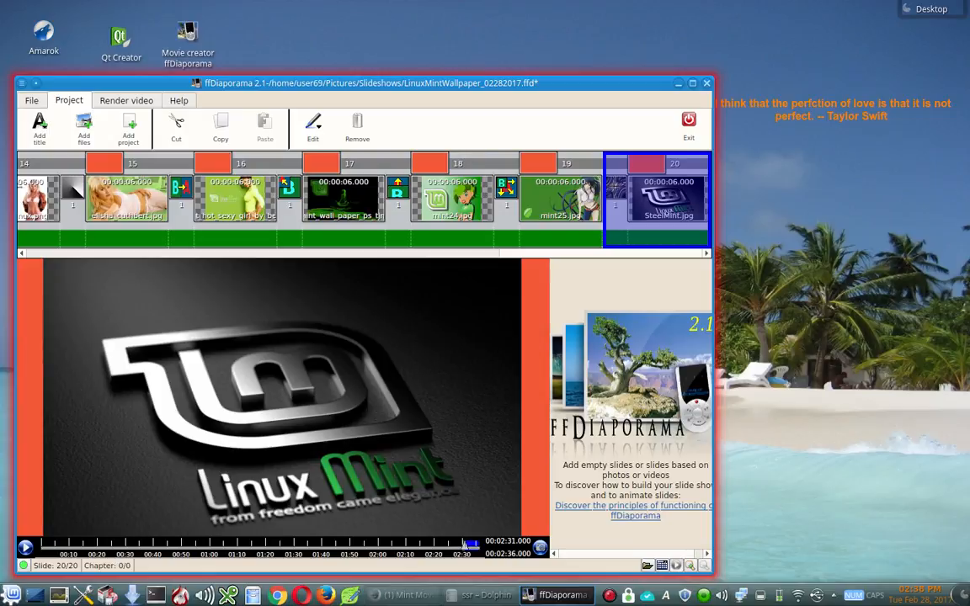
# Change the last slide's transition to the Slide type, using the leftward variant, second in the first row.
pyautogui.doubleClick(615, 188)
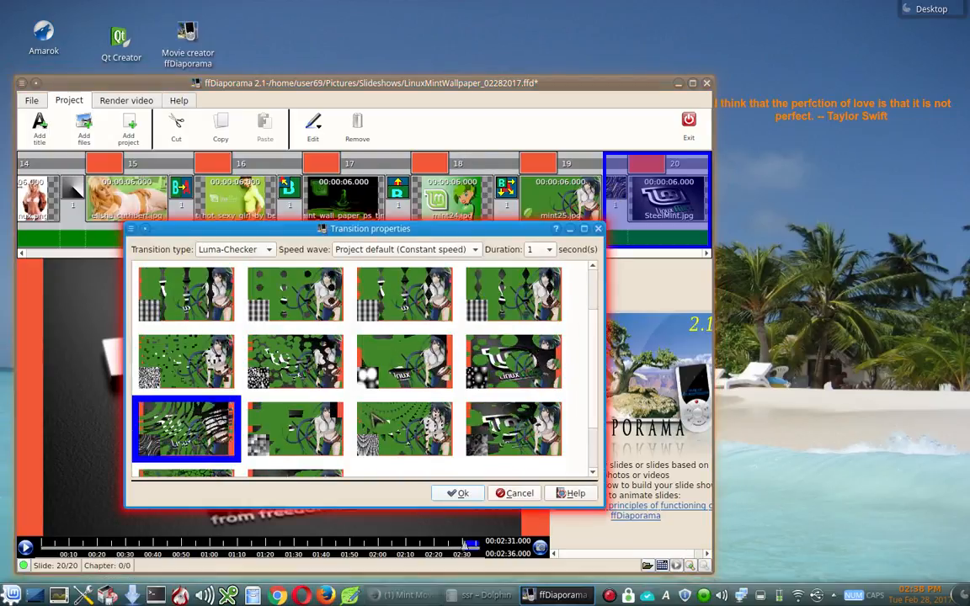
pyautogui.click(244, 249)
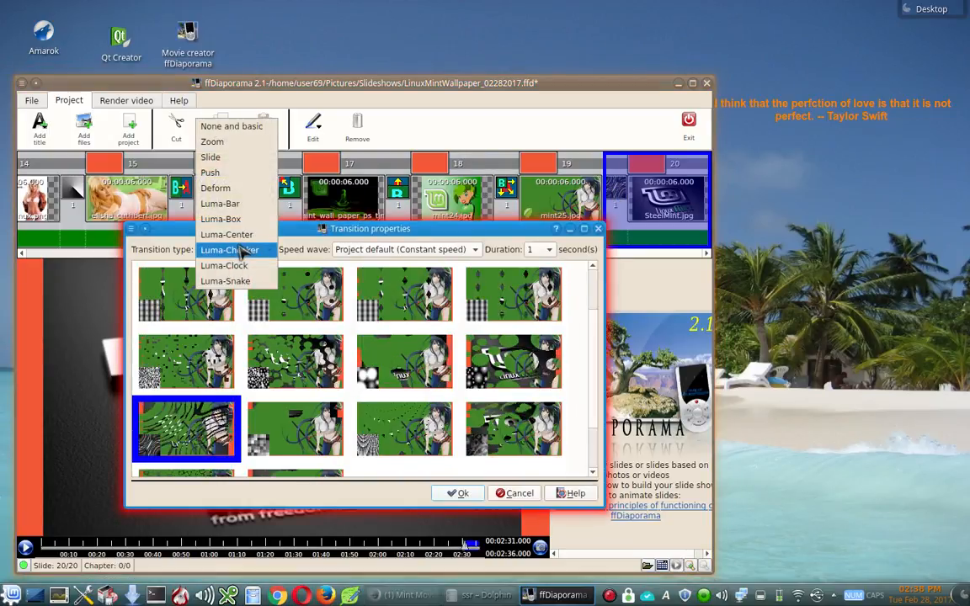
pyautogui.click(245, 158)
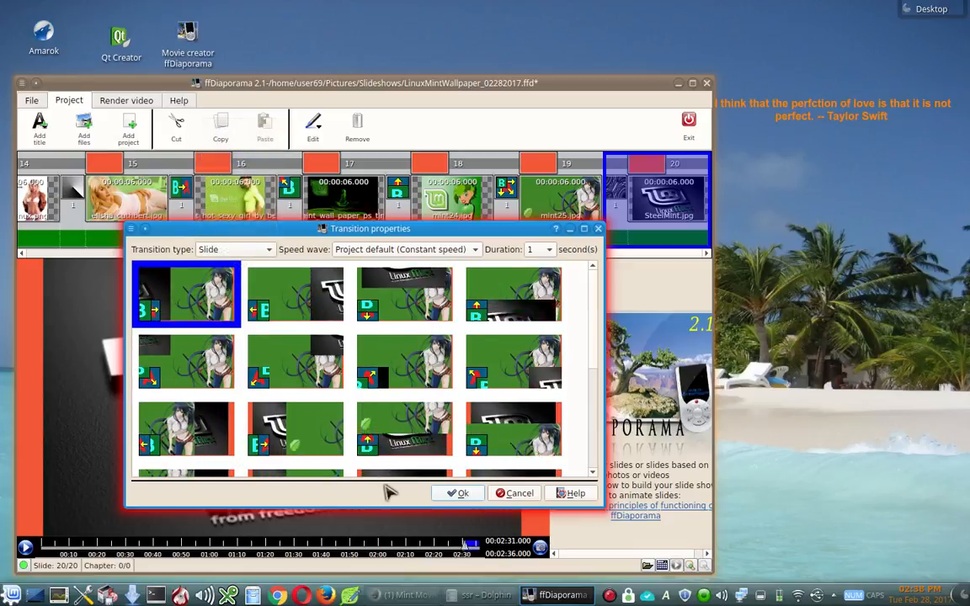
pyautogui.click(295, 296)
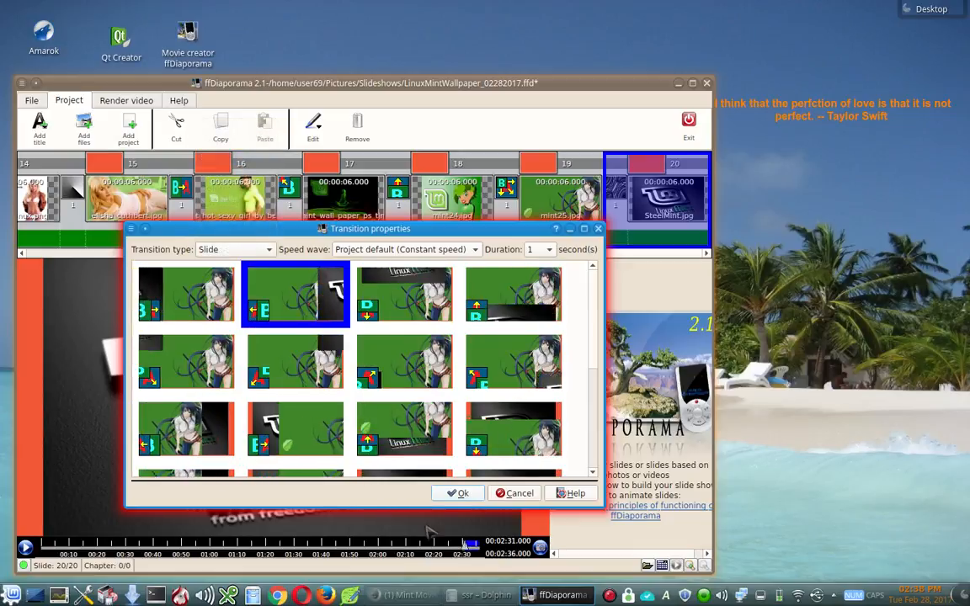
pyautogui.click(459, 494)
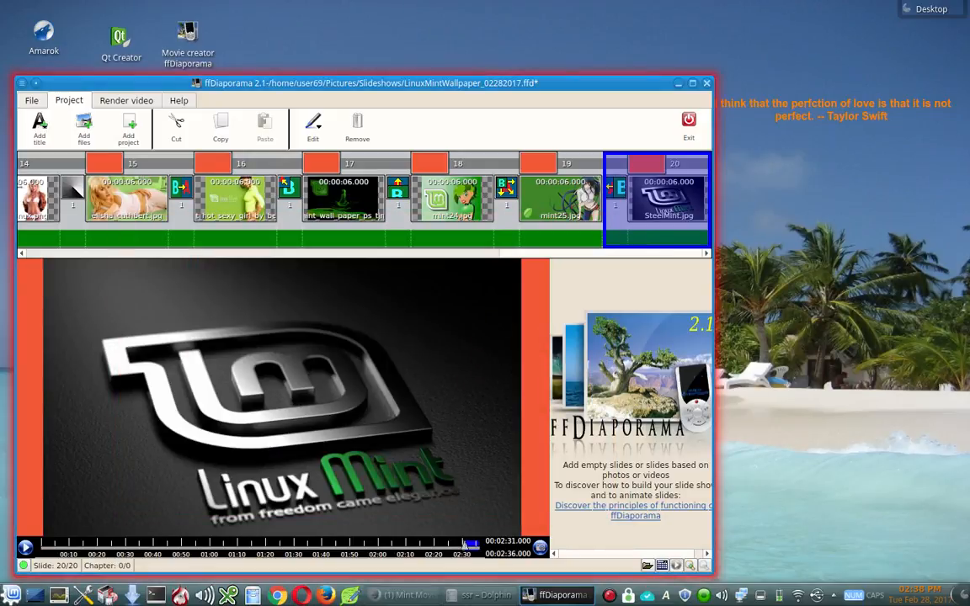
# Review the music properties of the fireworks video slide and close them without changing anything.
pyautogui.hscroll(-10, 33, 252)
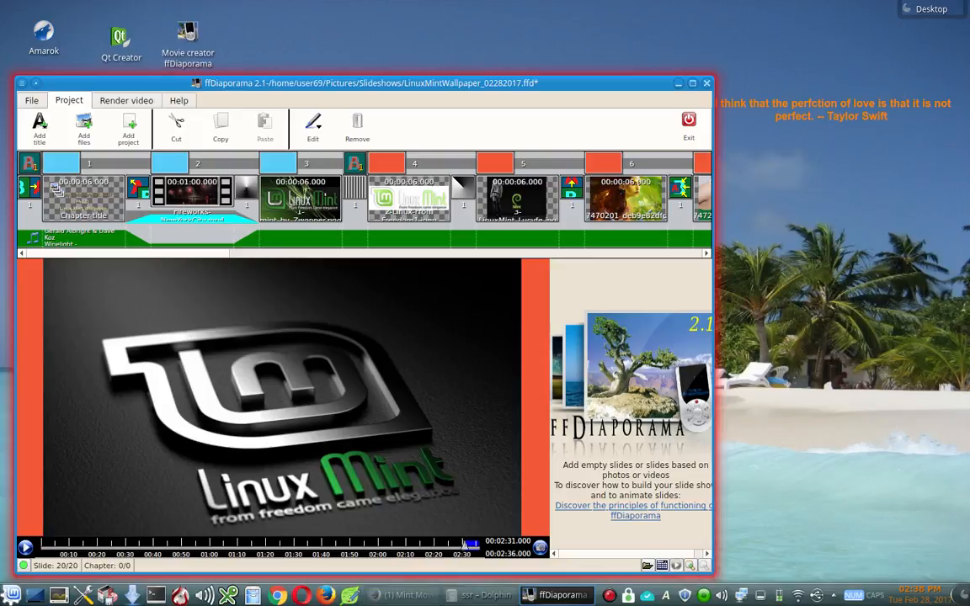
pyautogui.rightClick(182, 236)
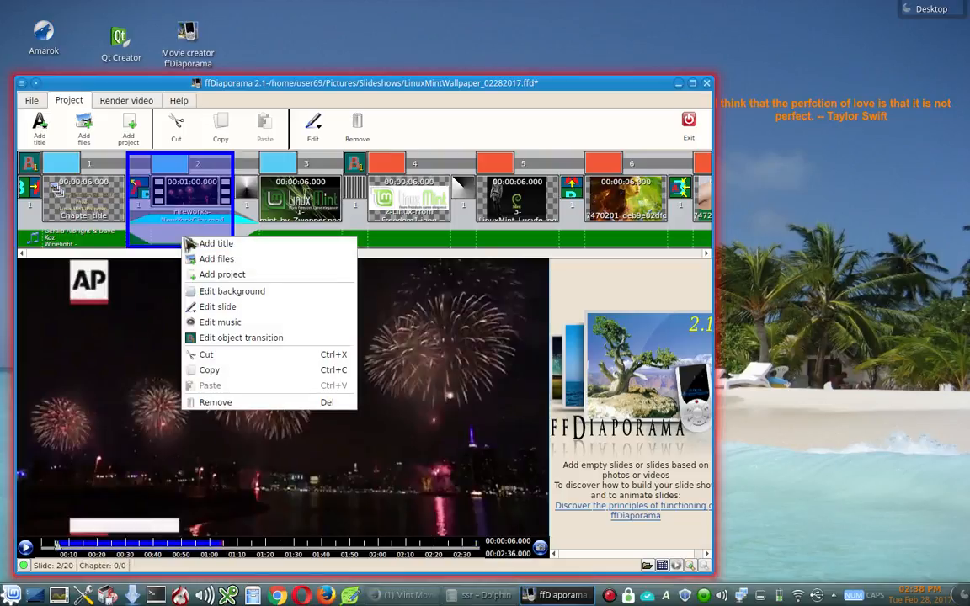
pyautogui.click(212, 323)
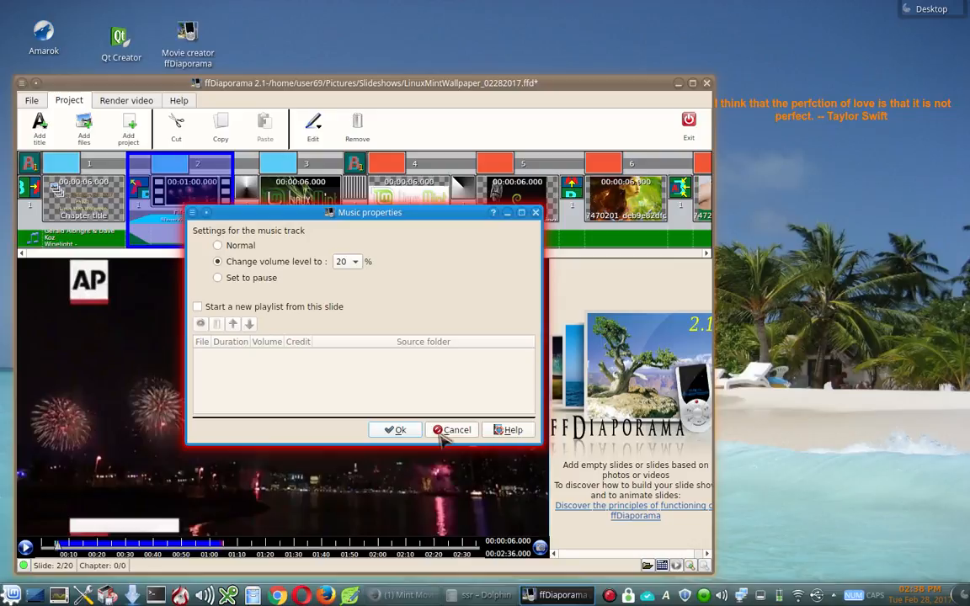
pyautogui.click(396, 429)
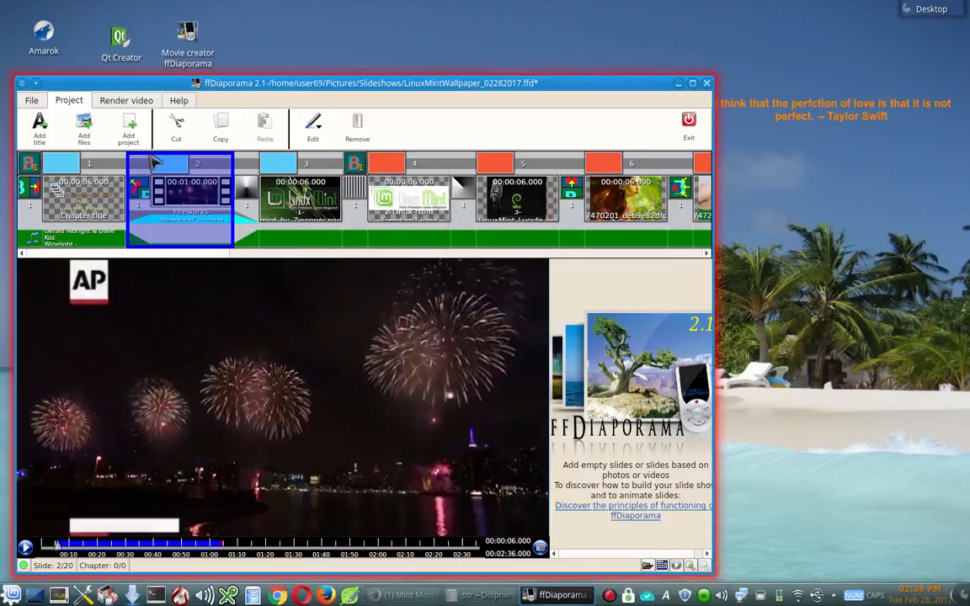
# Review the video rendering options for a multimedia system and close them without rendering.
pyautogui.click(125, 99)
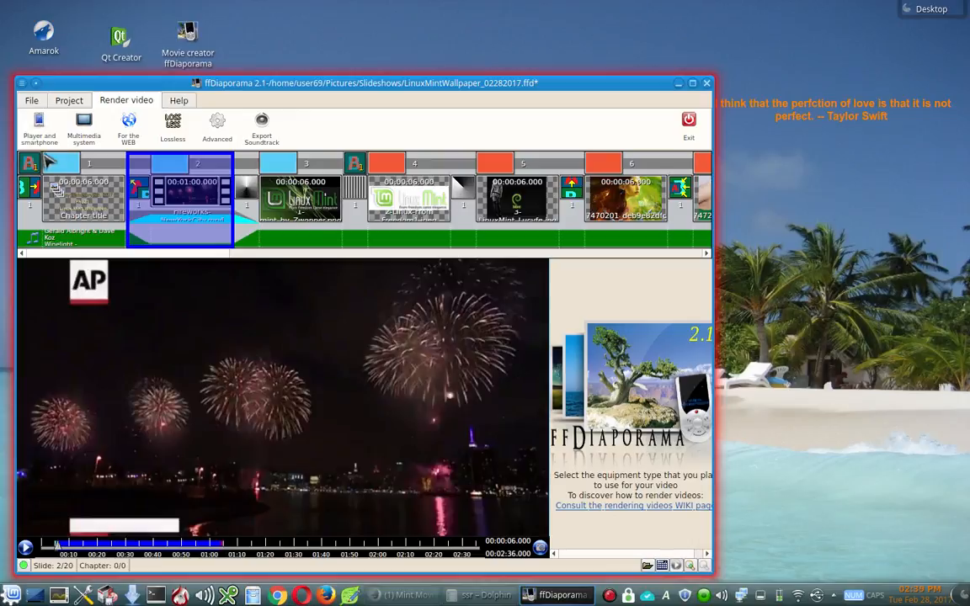
pyautogui.click(93, 137)
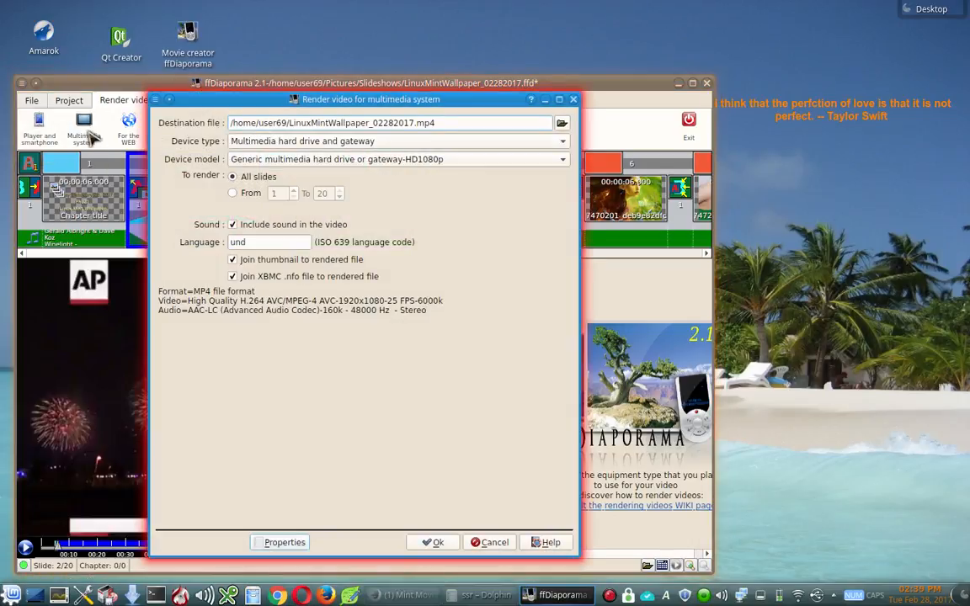
pyautogui.click(506, 547)
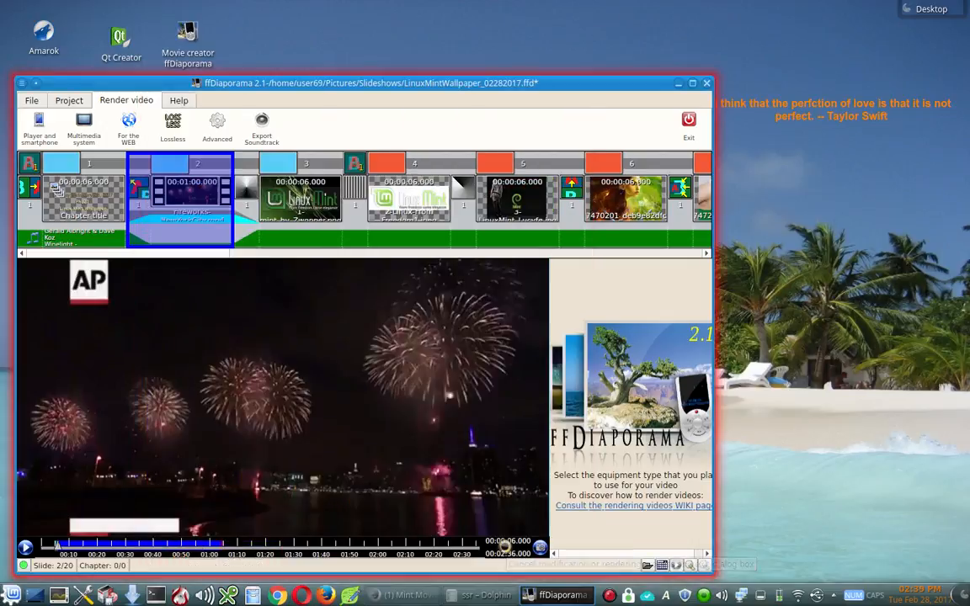
# Try the web rendering options with the Video-sharing and social WebSite device type and the Youtube model, and cancel without rendering.
pyautogui.click(131, 126)
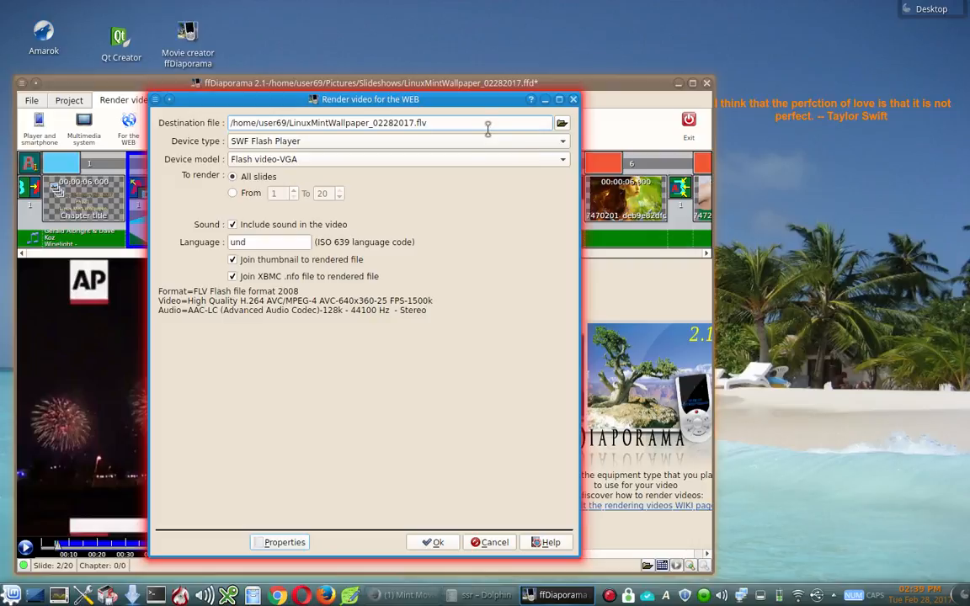
pyautogui.click(542, 149)
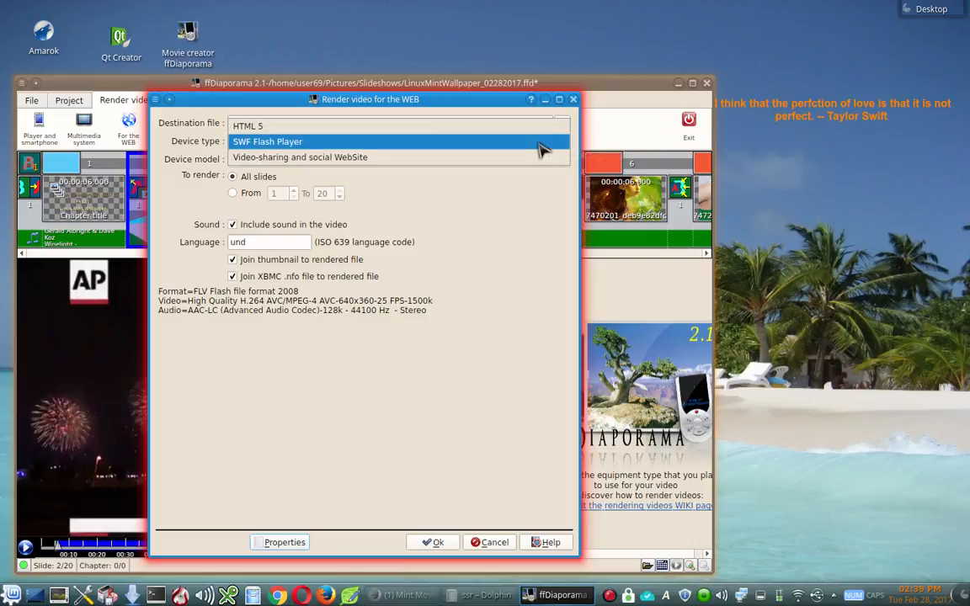
pyautogui.click(493, 127)
pyautogui.click(505, 143)
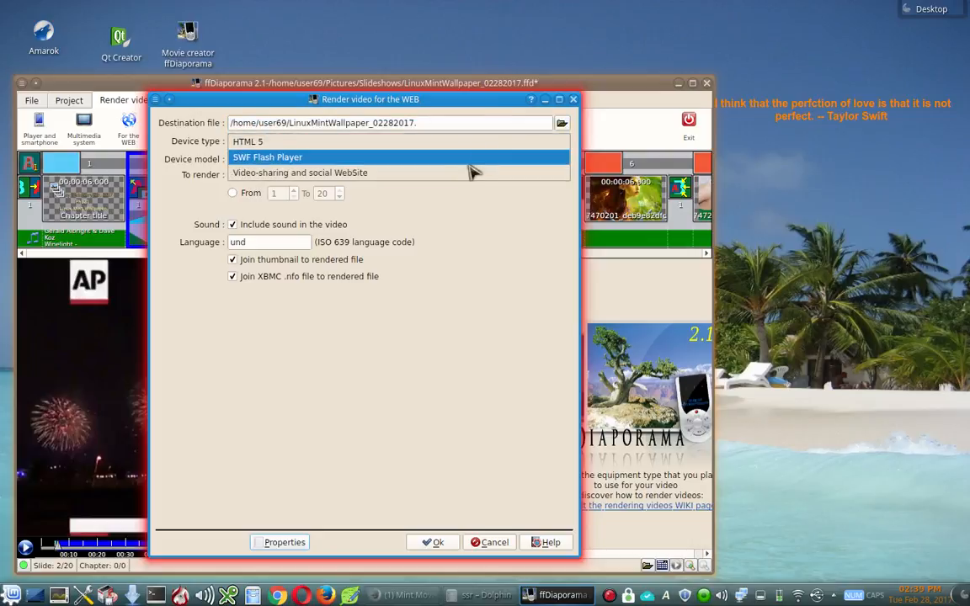
pyautogui.click(464, 174)
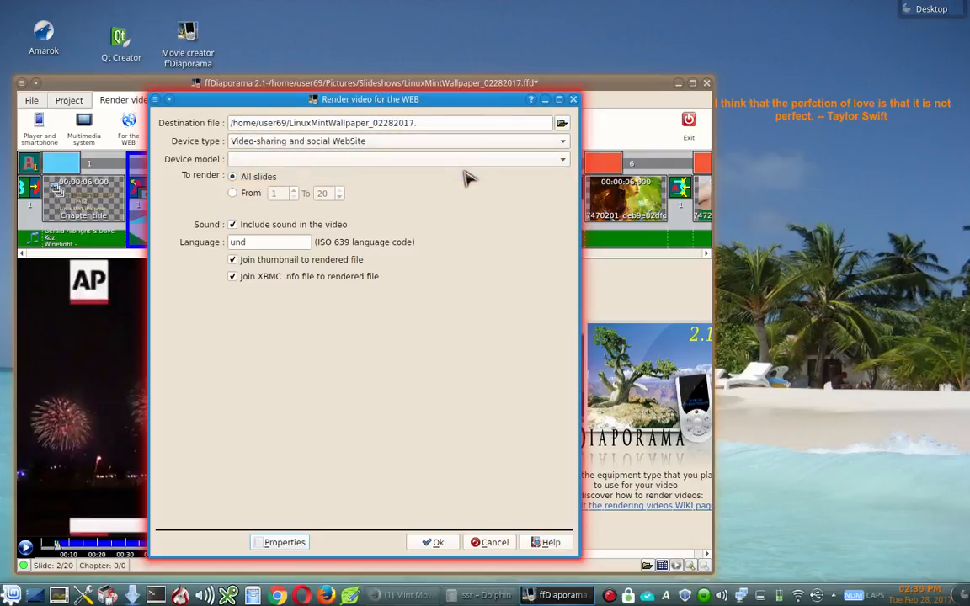
pyautogui.click(517, 160)
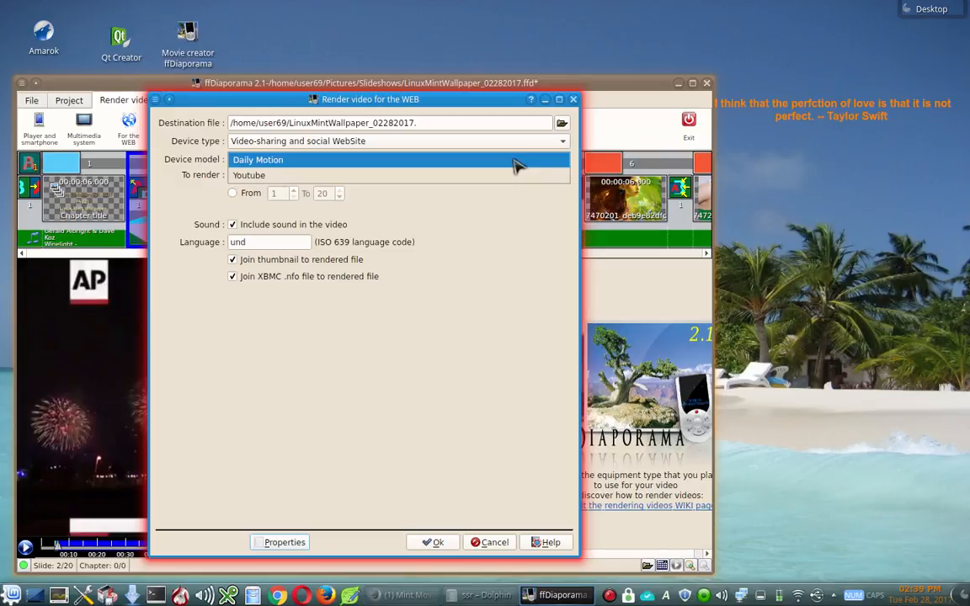
pyautogui.click(492, 176)
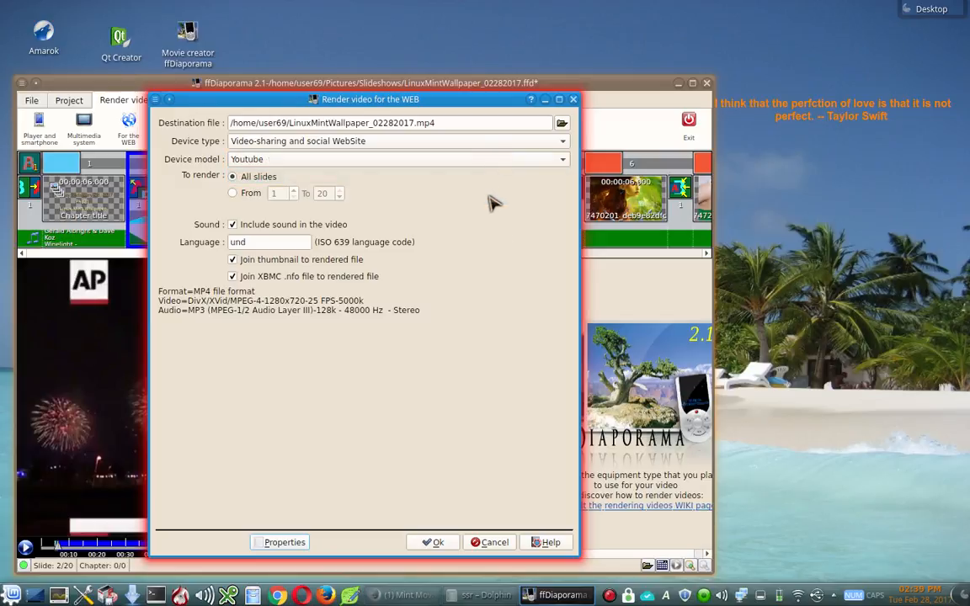
pyautogui.click(495, 544)
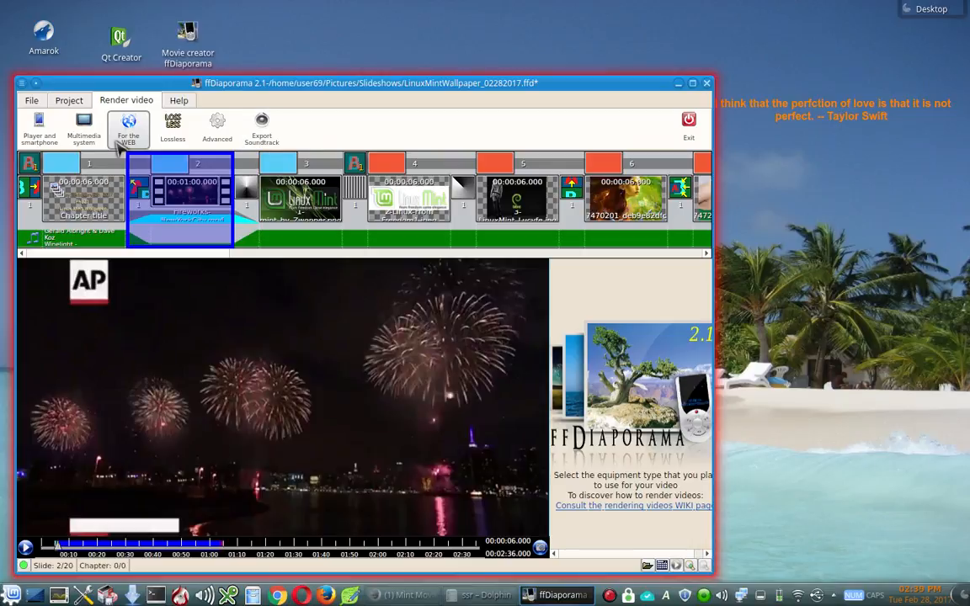
# Render all slides for a multimedia system using the Generic multimedia hard drive or gateway-HD 720p model, without opening the finished video.
pyautogui.click(83, 130)
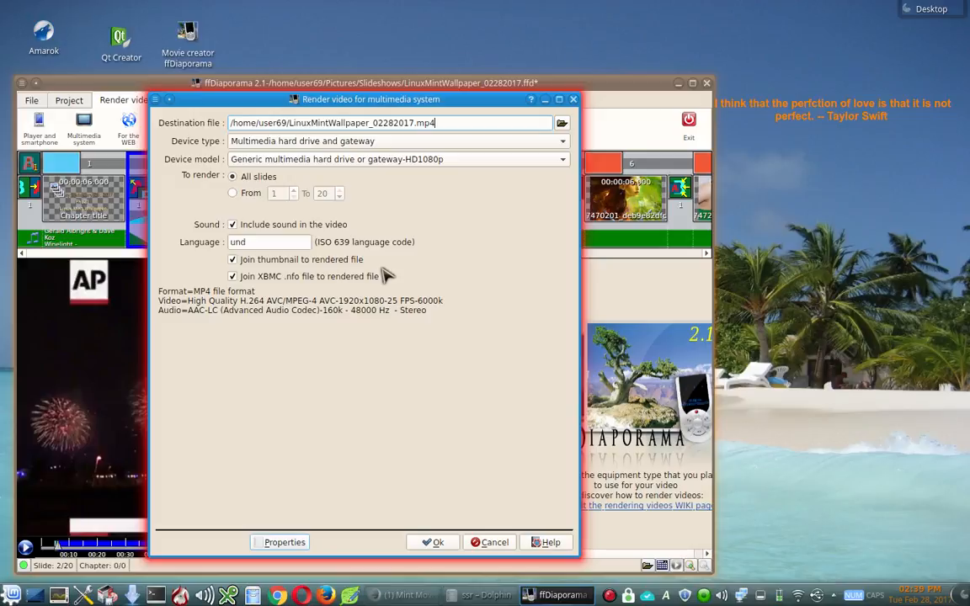
pyautogui.click(460, 169)
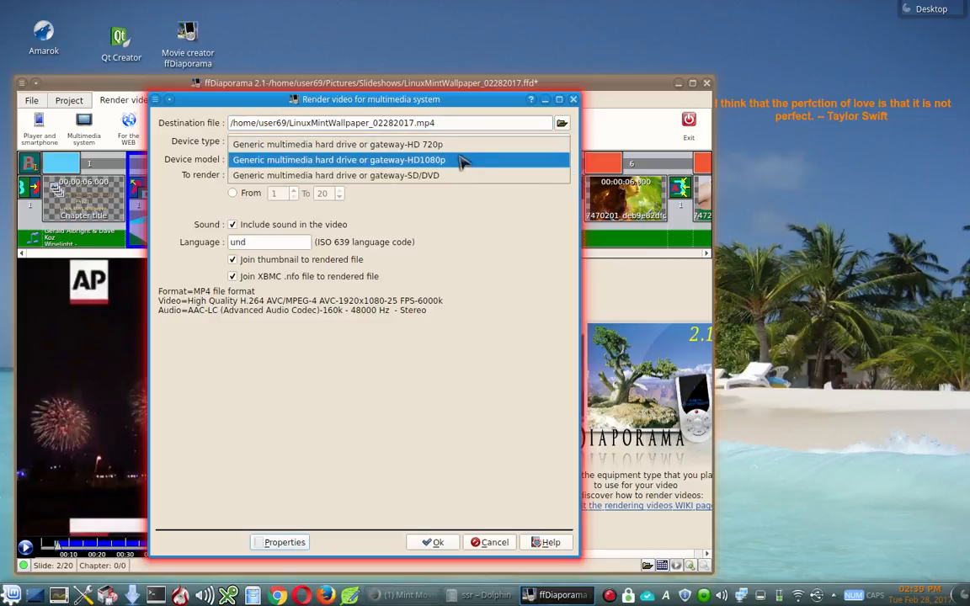
pyautogui.click(468, 144)
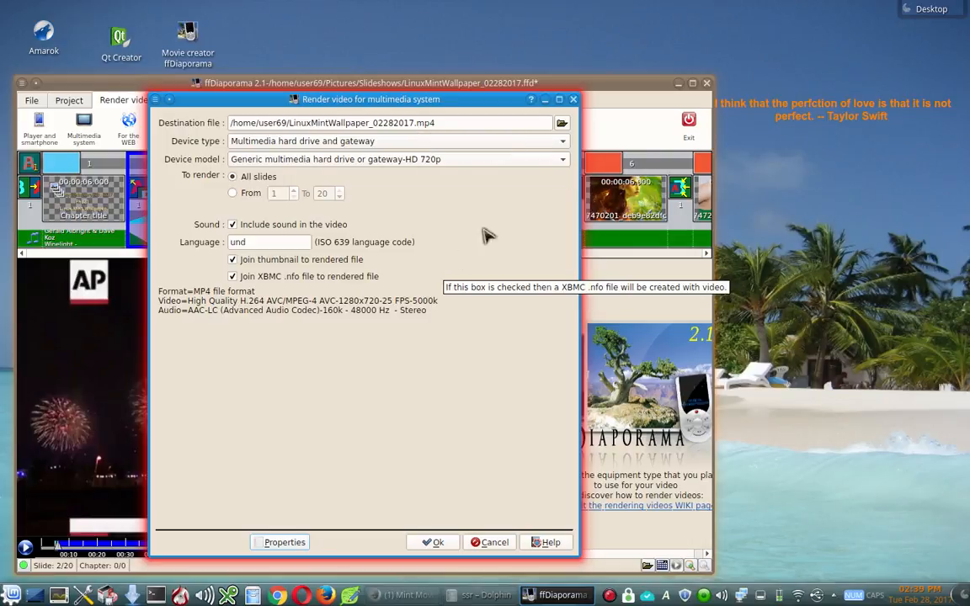
pyautogui.click(556, 143)
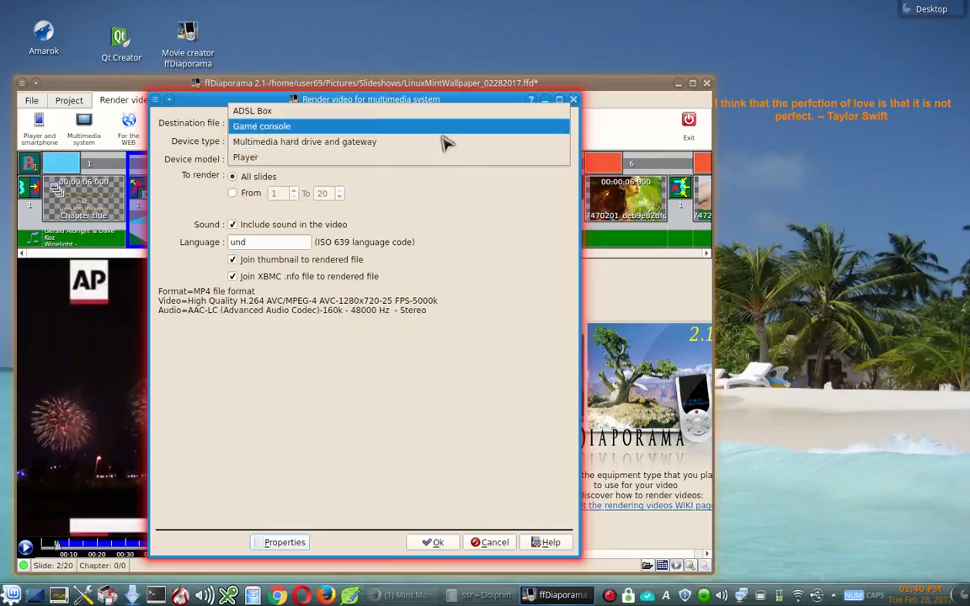
pyautogui.click(441, 241)
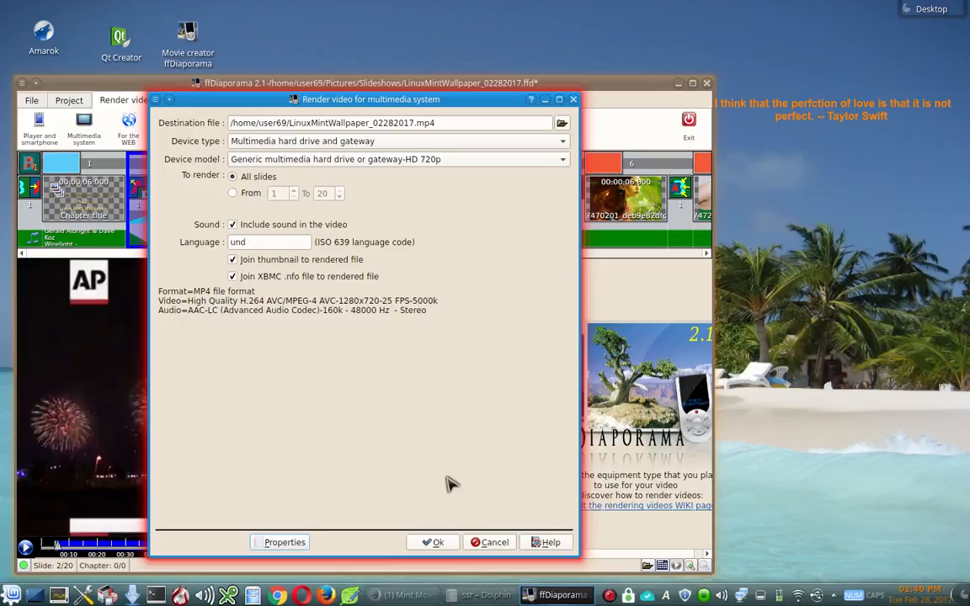
pyautogui.click(435, 543)
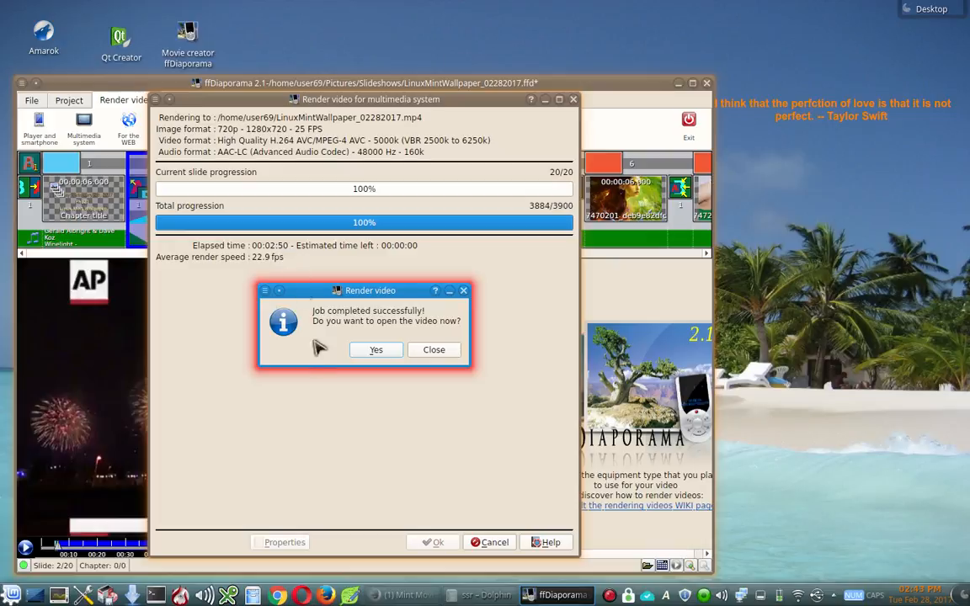
pyautogui.click(435, 351)
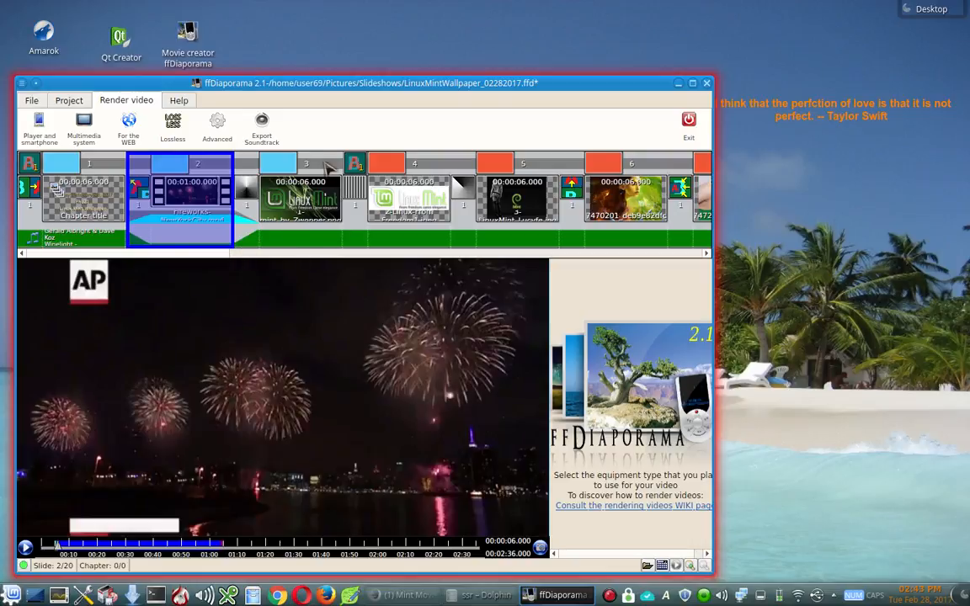
# Review the music properties of slide 4, the white Linux Mint logo wallpaper, and cancel without changing anything.
pyautogui.rightClick(402, 241)
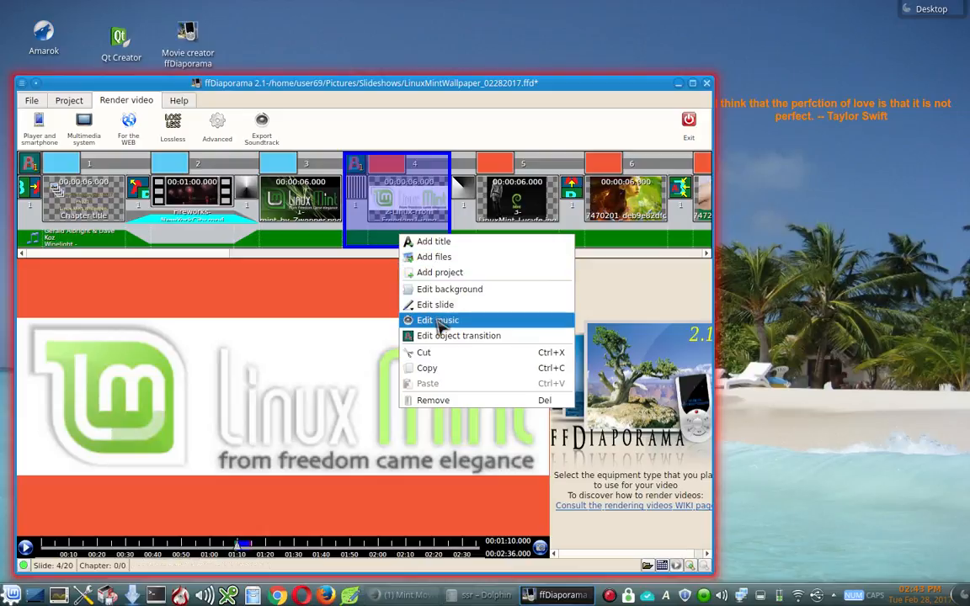
pyautogui.click(410, 320)
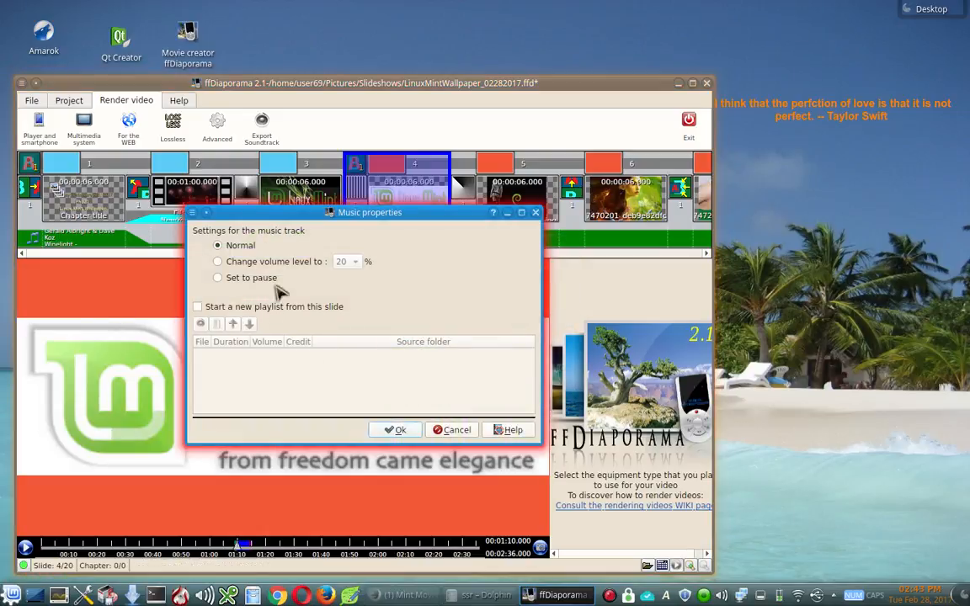
pyautogui.click(451, 429)
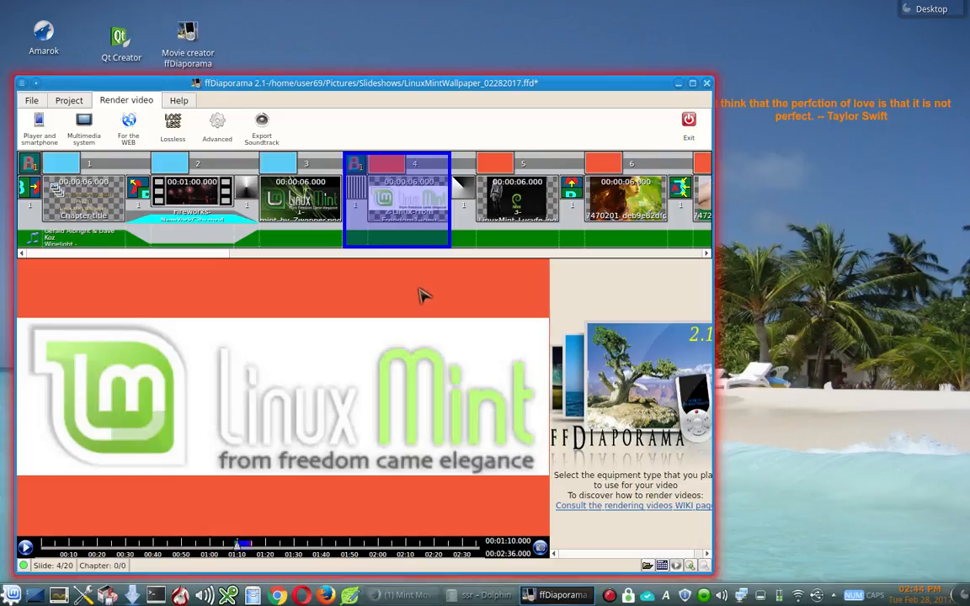
# Save the slideshow project under its existing name and exit ffDiaporama.
pyautogui.click(57, 101)
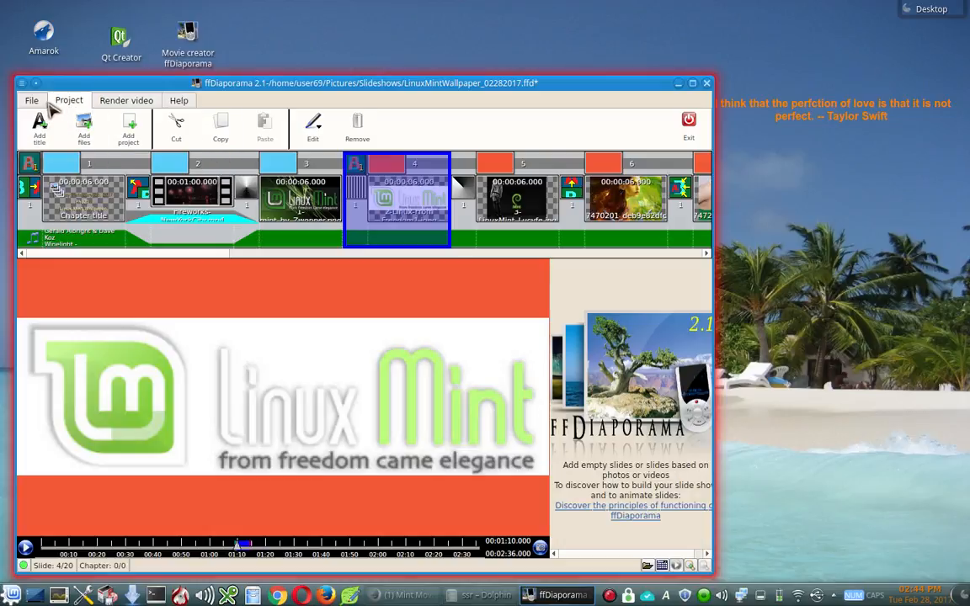
pyautogui.click(33, 101)
pyautogui.click(171, 133)
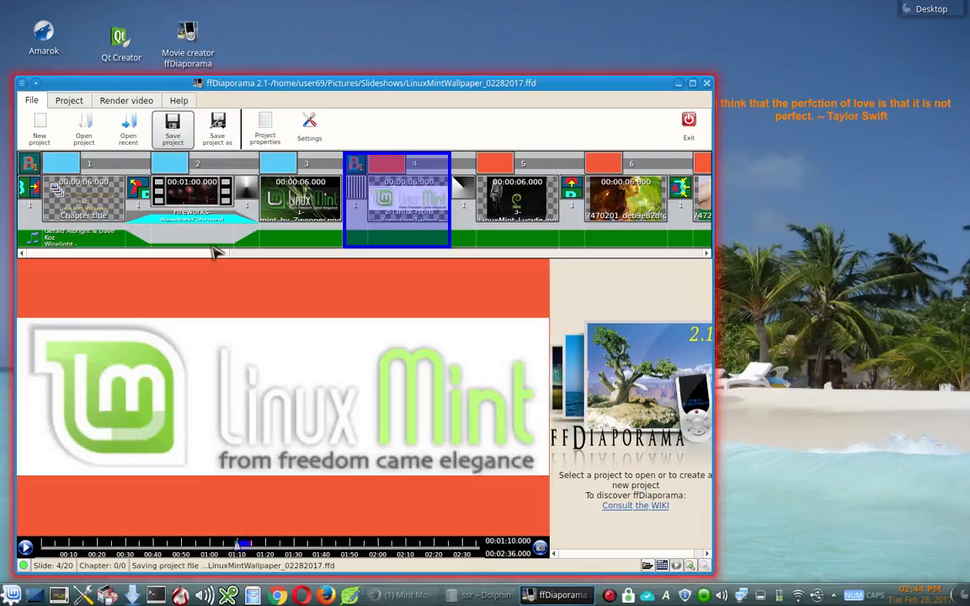
pyautogui.click(688, 132)
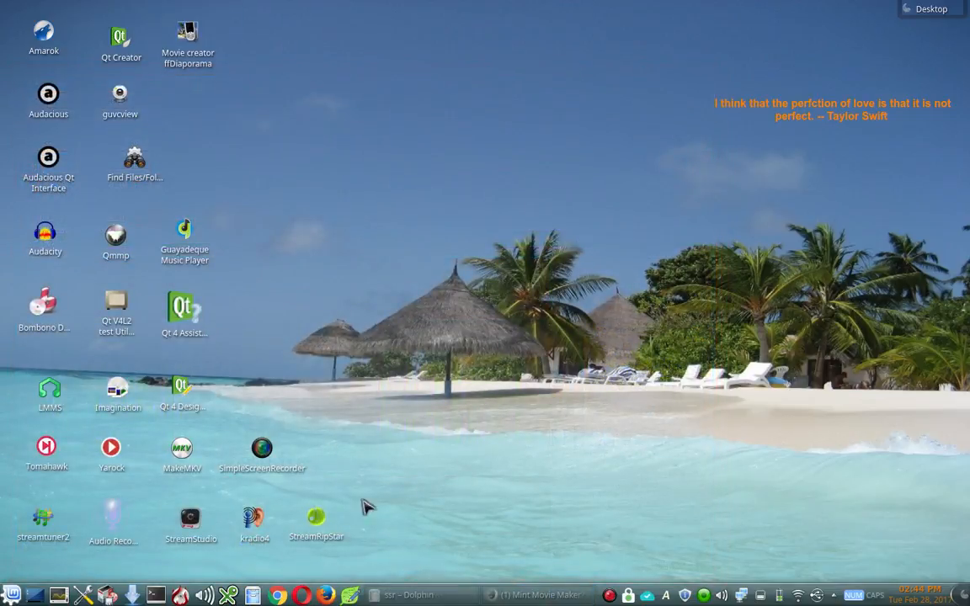
# Switch to the Dolphin file manager and open the home folder in a new tab.
pyautogui.click(404, 595)
pyautogui.click(420, 596)
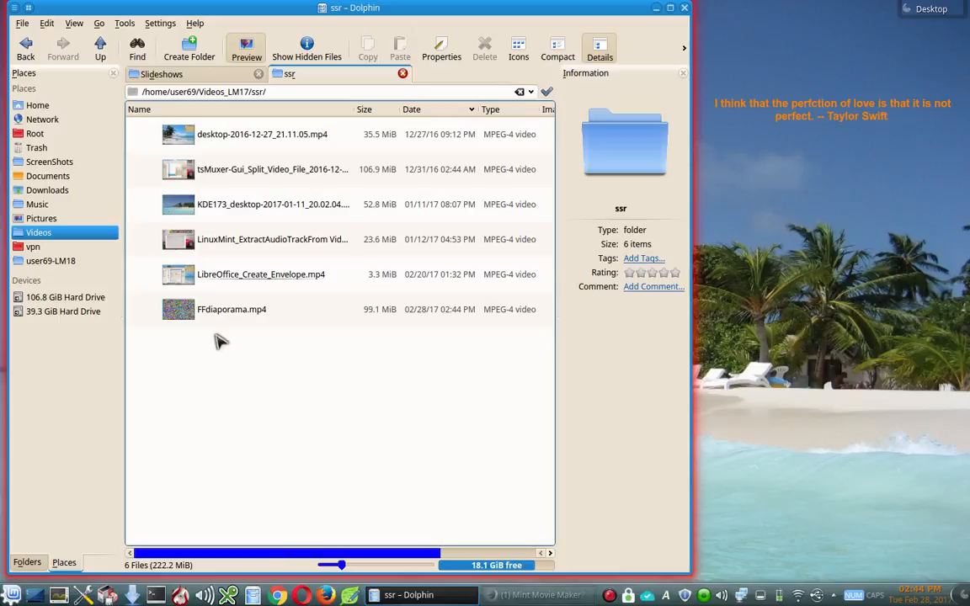
pyautogui.rightClick(54, 107)
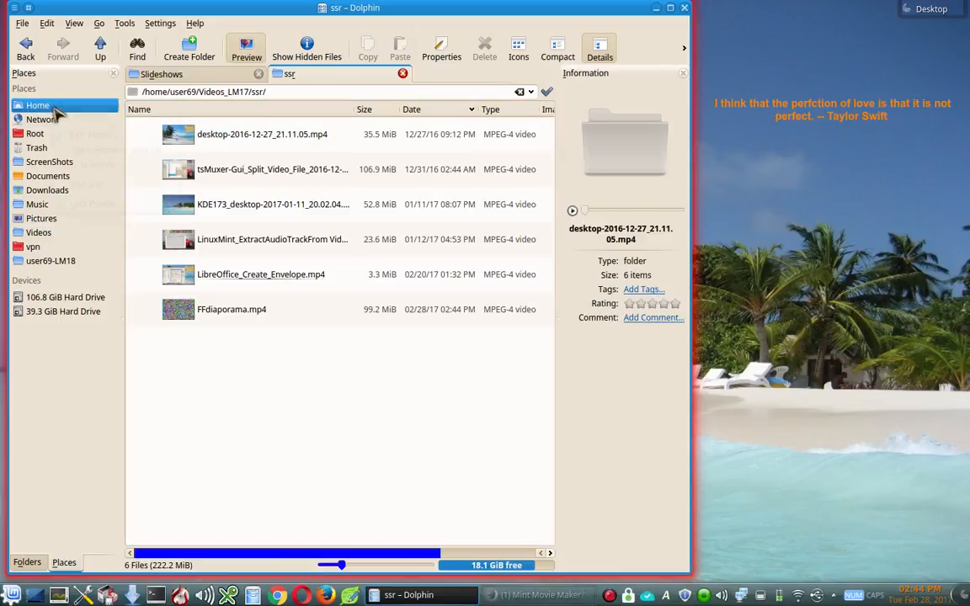
pyautogui.click(96, 150)
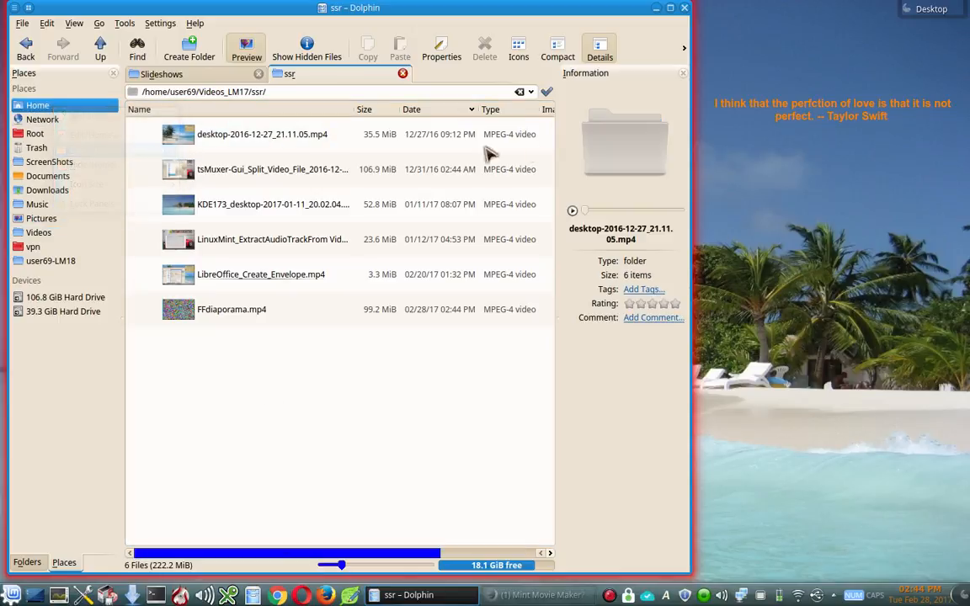
pyautogui.click(426, 76)
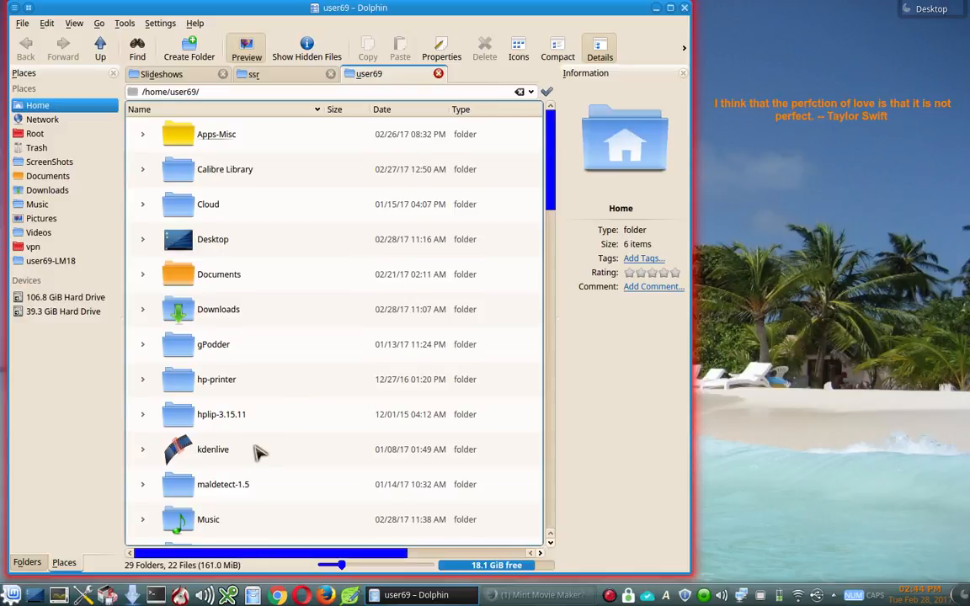
# Sort the home folder by date and select the rendered video LinuxMintWallpaper_02282017.mp4.
pyautogui.scroll(-1, 259, 451)
pyautogui.scroll(-3, 269, 421)
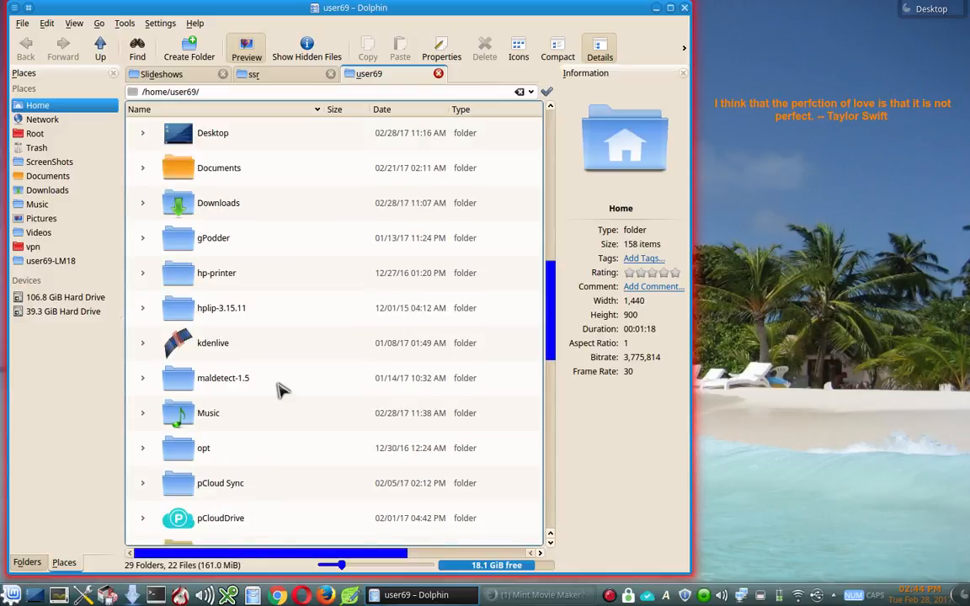
pyautogui.scroll(-5, 283, 389)
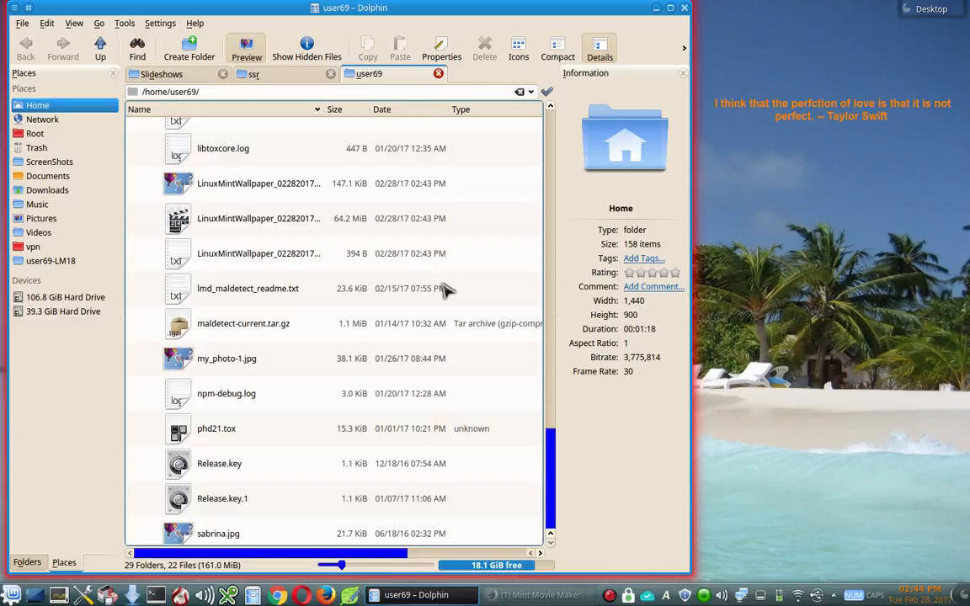
pyautogui.scroll(-1, 437, 291)
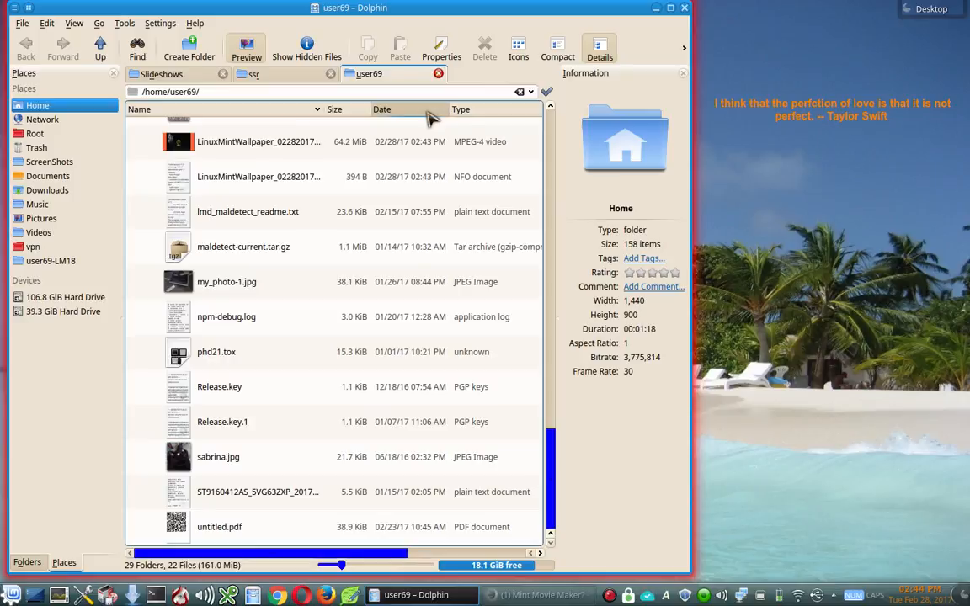
pyautogui.click(381, 110)
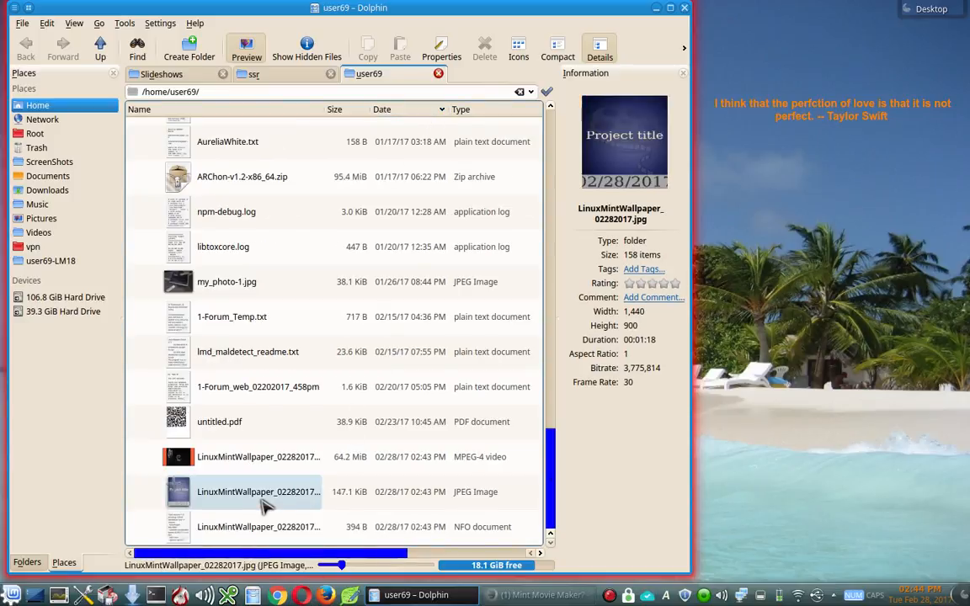
pyautogui.moveTo(263, 505)
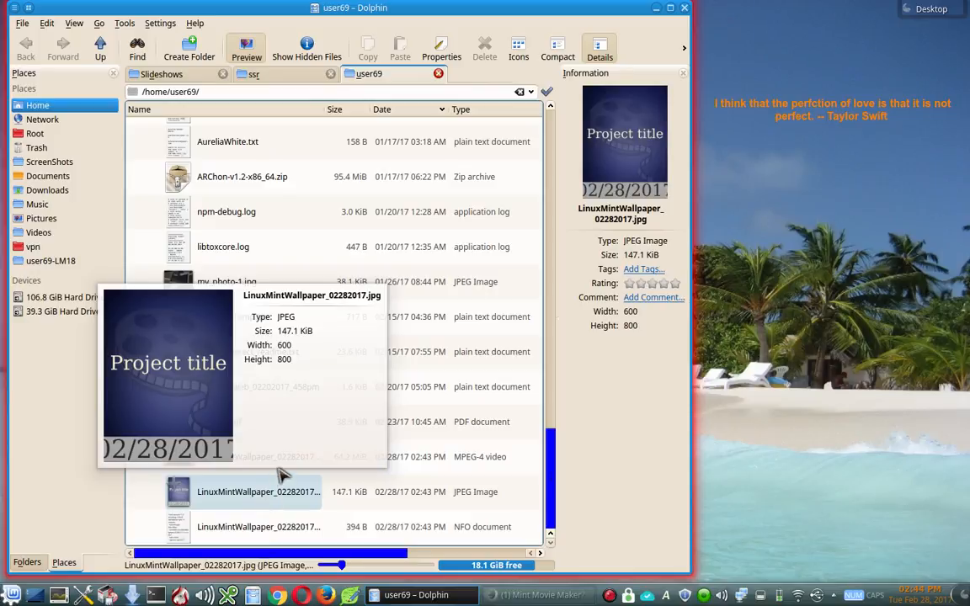
pyautogui.click(283, 470)
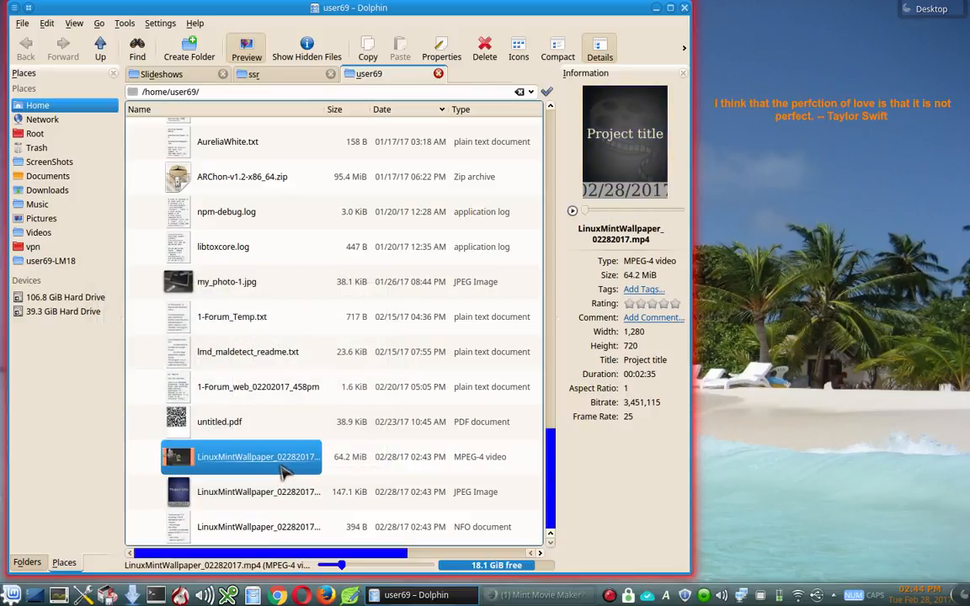
# Play LinuxMintWallpaper_02282017.mp4 in SMPlayer with the file manager minimized, and close the player after checking the slideshow.
pyautogui.rightClick(238, 463)
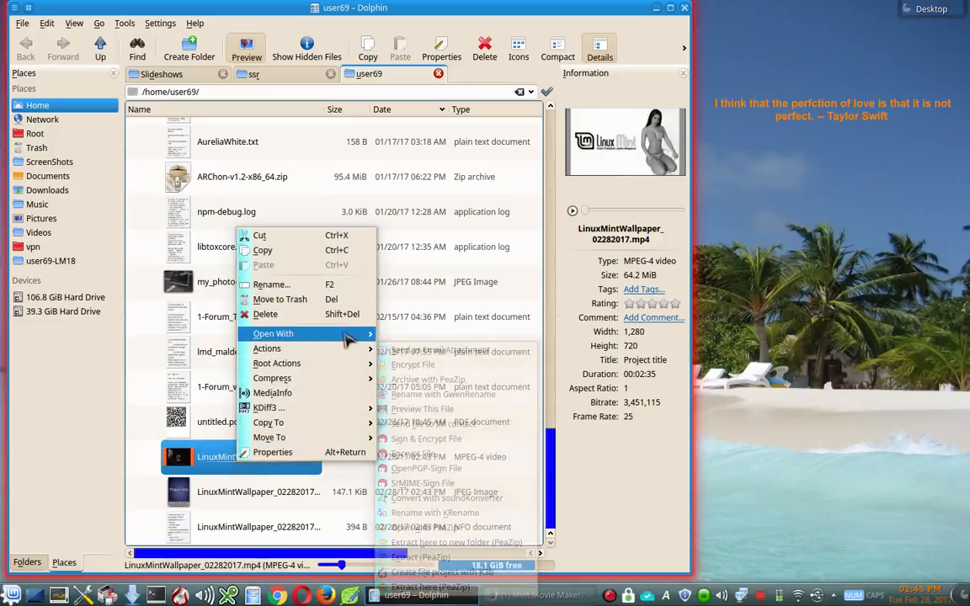
pyautogui.moveTo(347, 337)
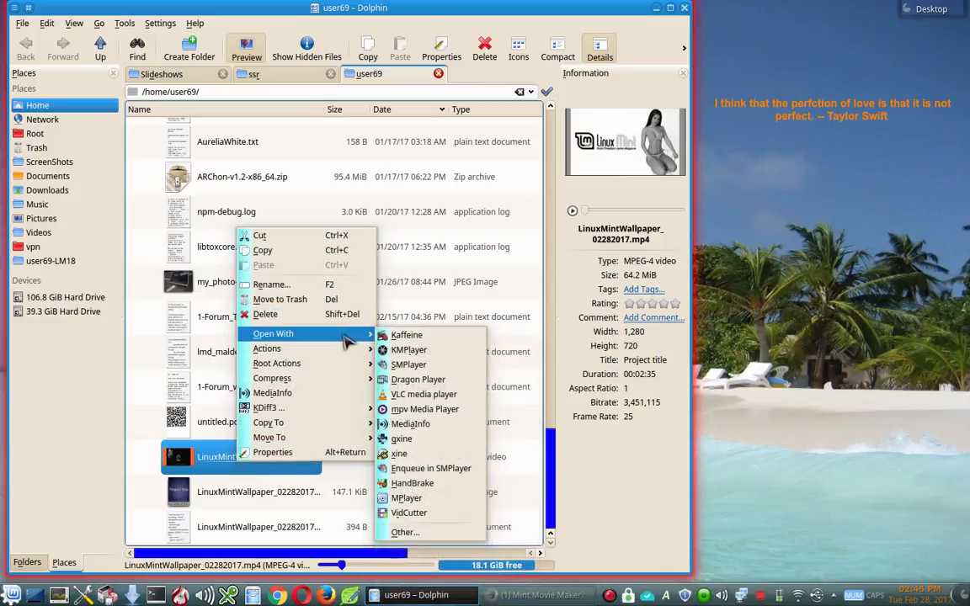
pyautogui.click(430, 364)
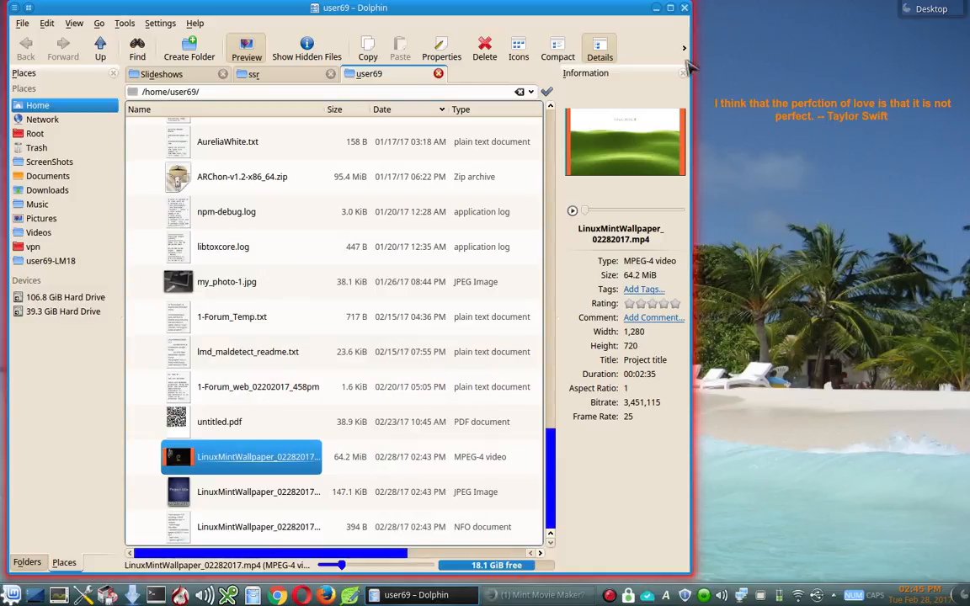
pyautogui.click(657, 8)
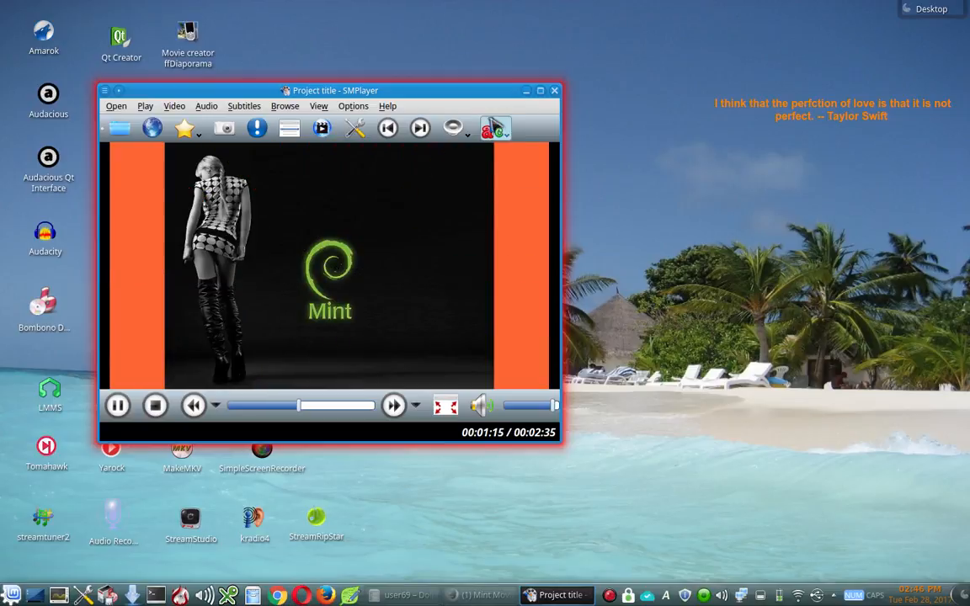
pyautogui.click(118, 405)
pyautogui.click(555, 91)
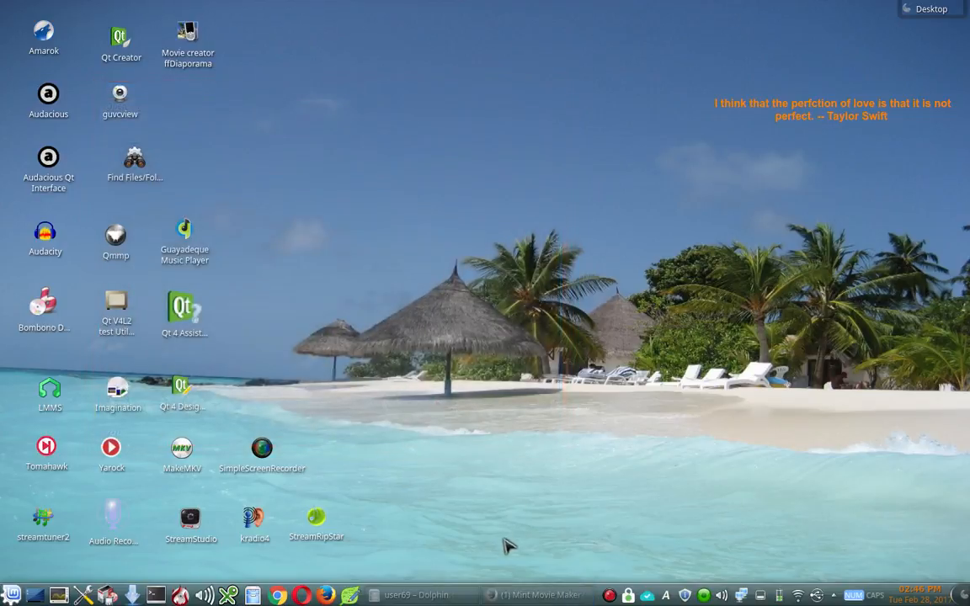
# Switch to Firefox to view the "Mint Movie Maker?" thread on the Linux Mint Forums.
pyautogui.click(414, 595)
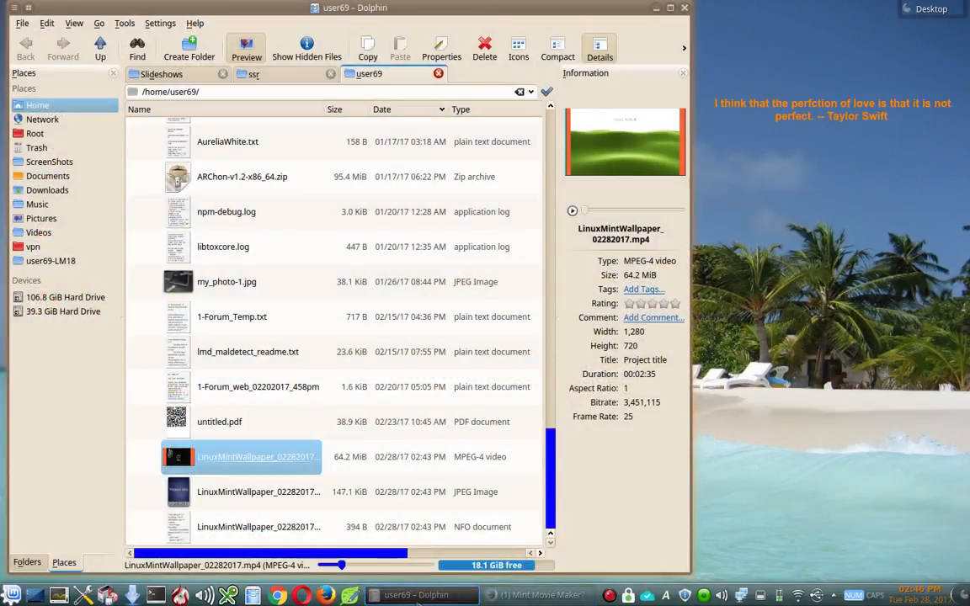
pyautogui.click(560, 595)
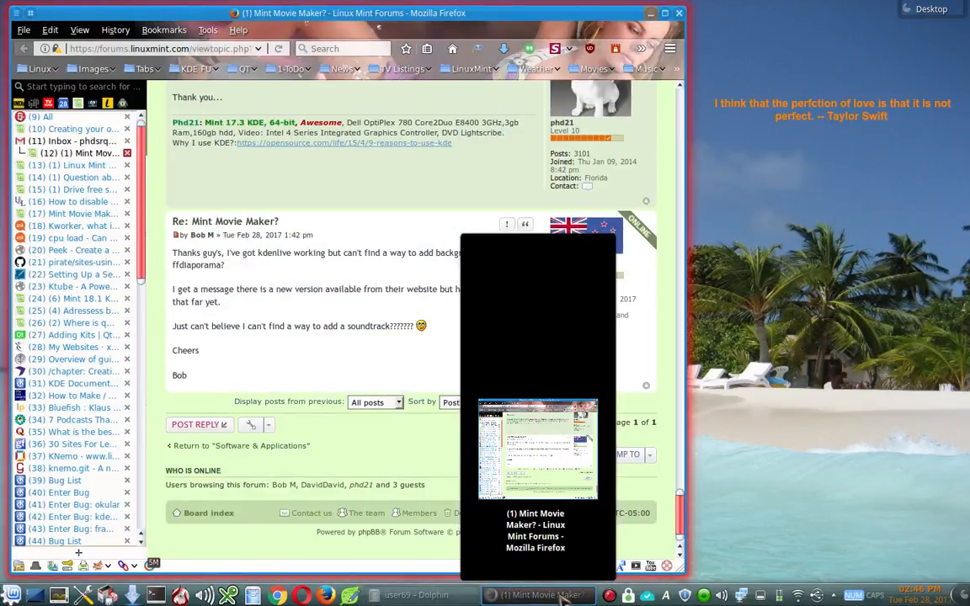
pyautogui.click(563, 595)
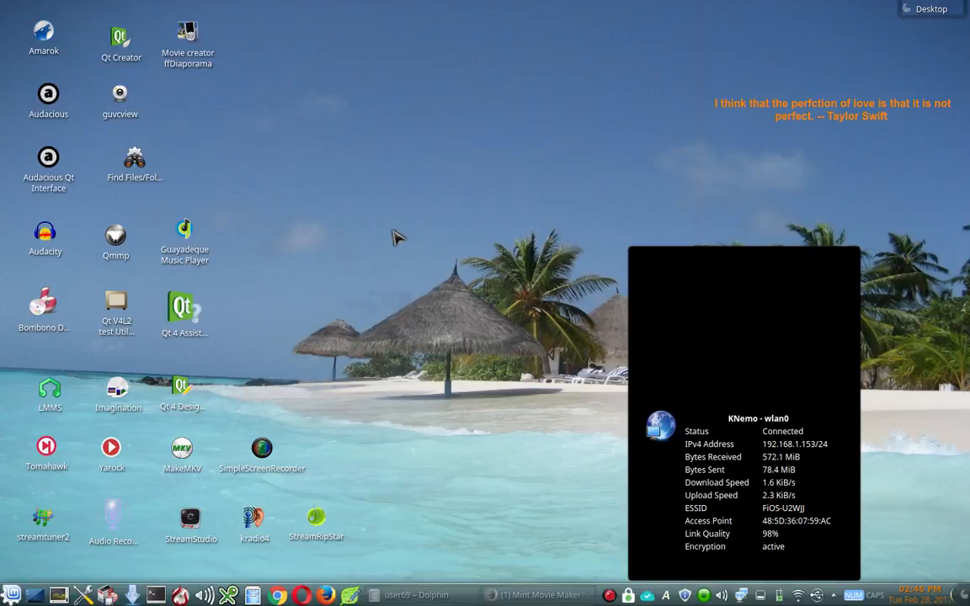
pyautogui.moveTo(587, 595)
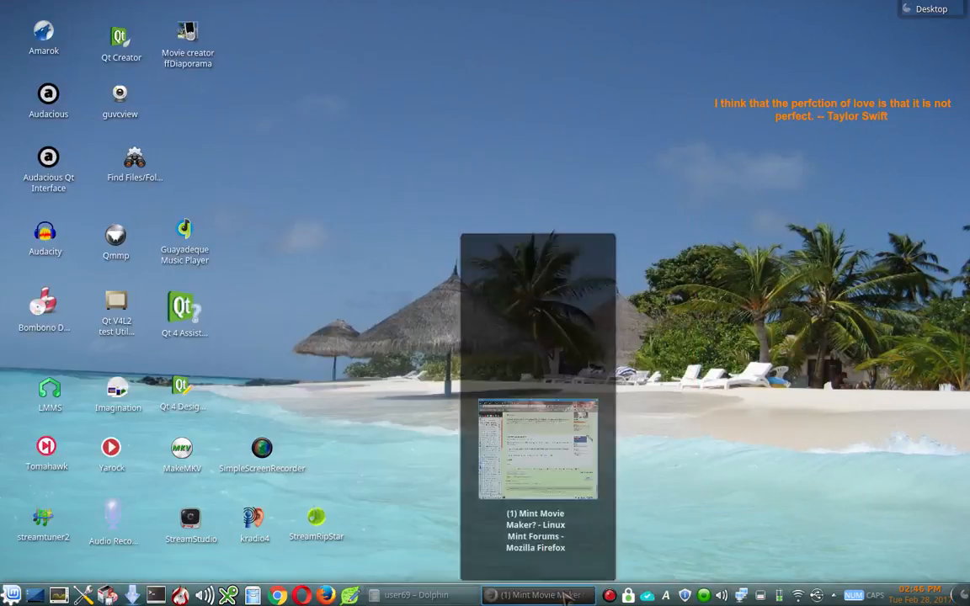
pyautogui.click(581, 594)
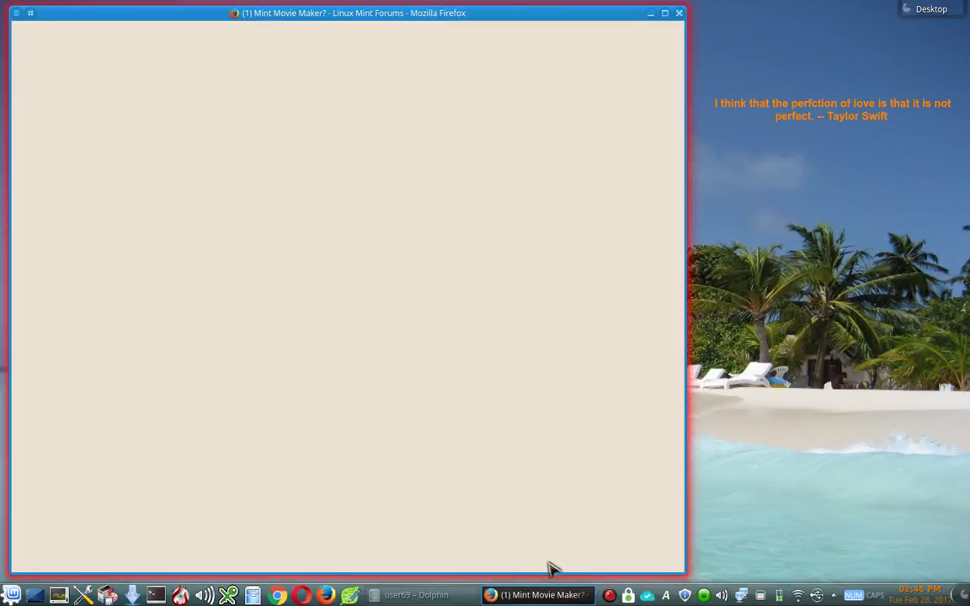